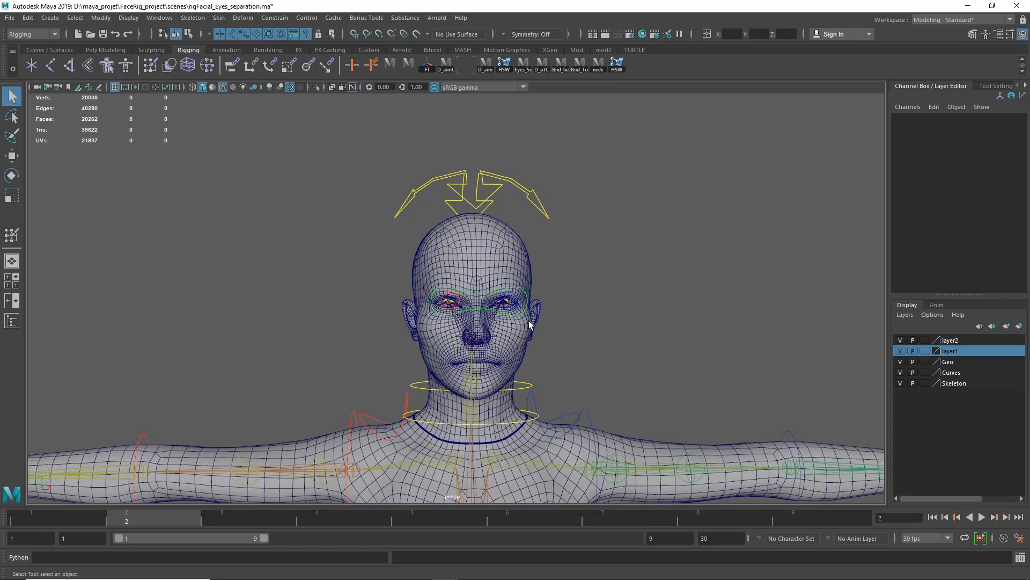
Open the Outliner and expand Lily_gr and bind_Geo_grp, checking the body_top_geo and head meshes.
{"action": "left_click", "coordinate": [13, 322]}
{"action": "left_click", "coordinate": [682, 217]}
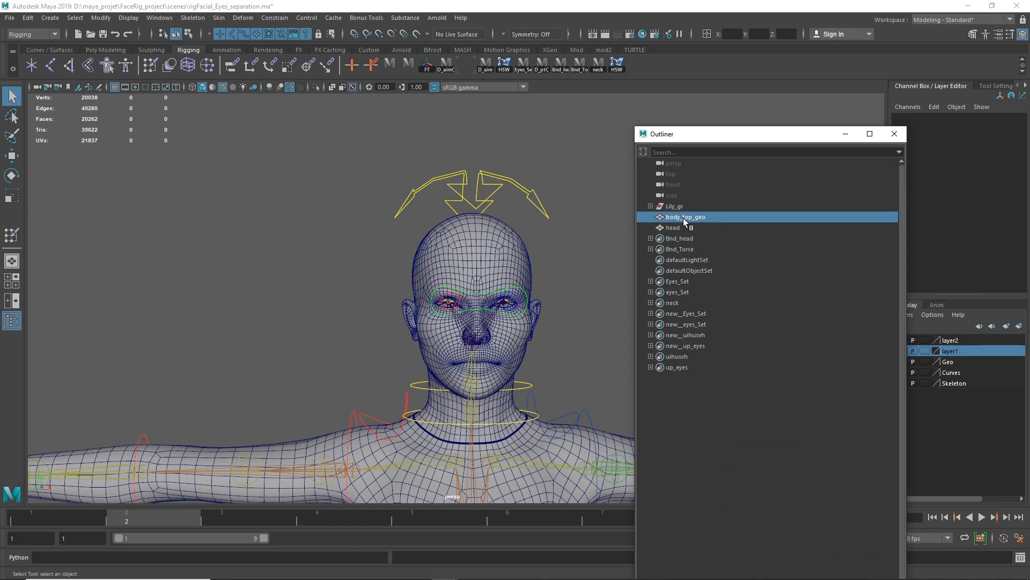
{"action": "left_click", "coordinate": [681, 227], "text": "ctrl"}
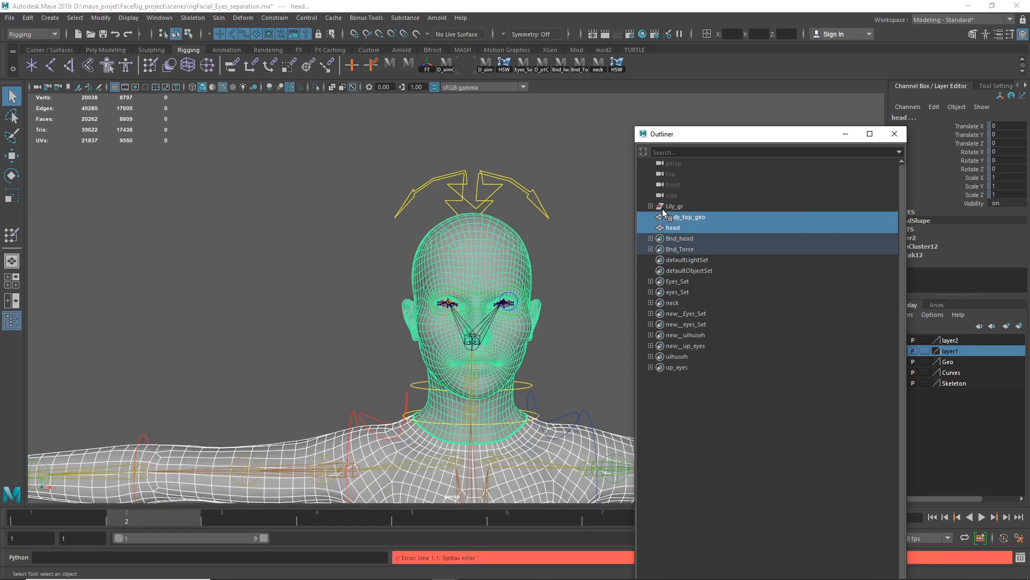
{"action": "left_click", "coordinate": [650, 207]}
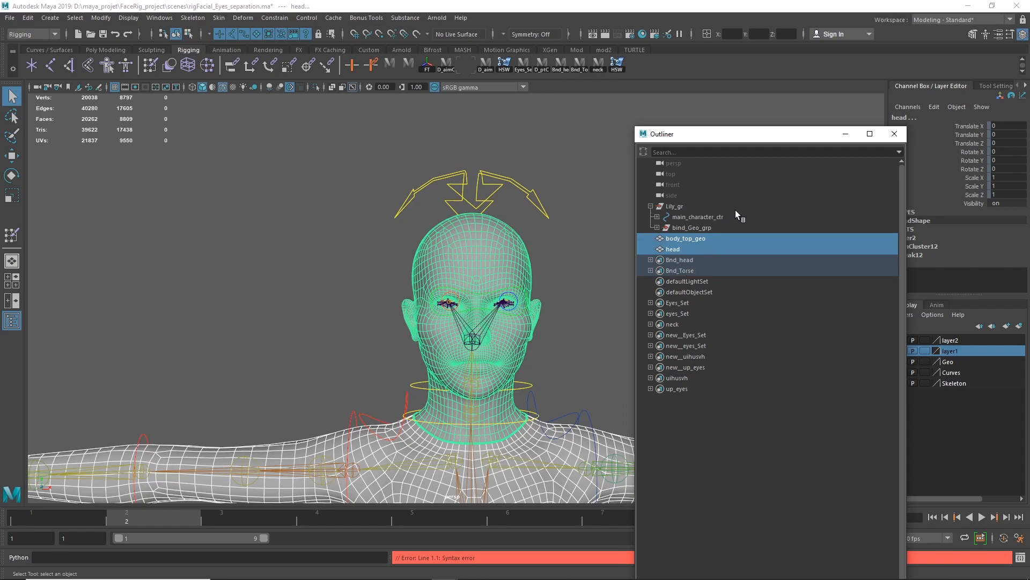
{"action": "left_click", "coordinate": [684, 227]}
{"action": "left_click", "coordinate": [657, 227]}
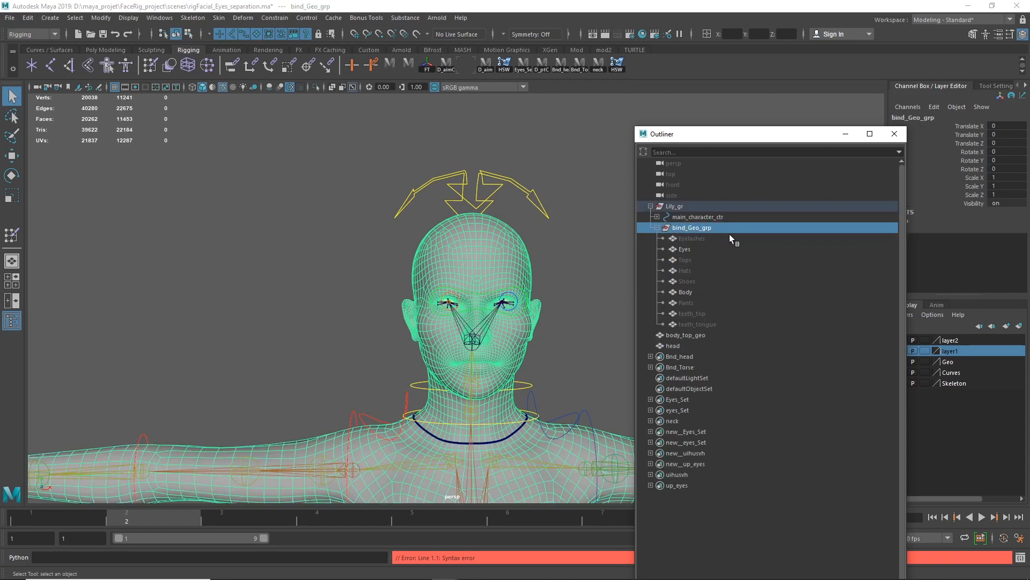
{"action": "left_click", "coordinate": [685, 334]}
{"action": "left_click", "coordinate": [681, 345]}
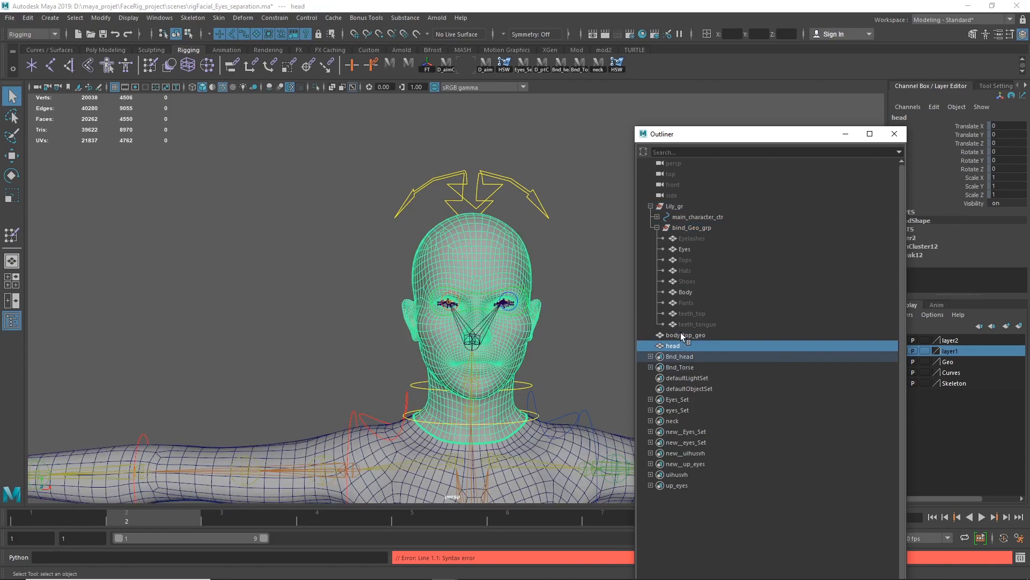
Unparent the Body mesh from bind_Geo_grp and place it in a new group.
{"action": "left_click", "coordinate": [685, 292]}
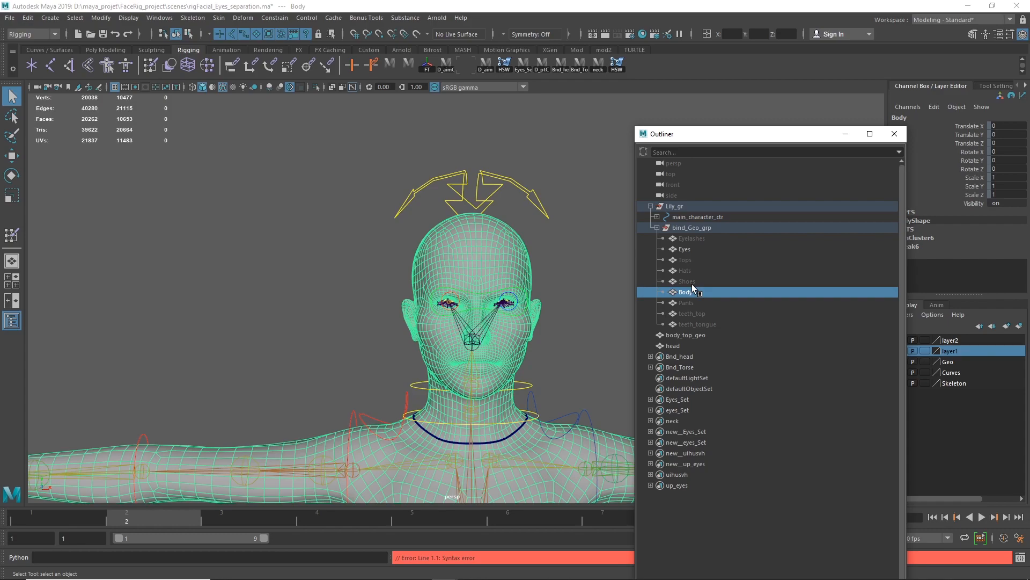
{"action": "key", "text": "shift+p"}
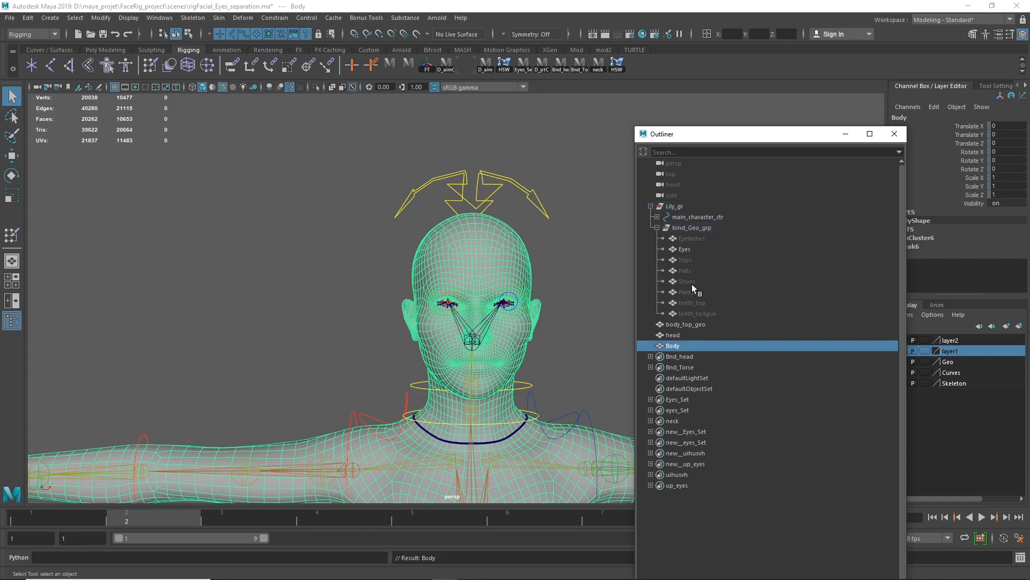
{"action": "key", "text": "ctrl+g"}
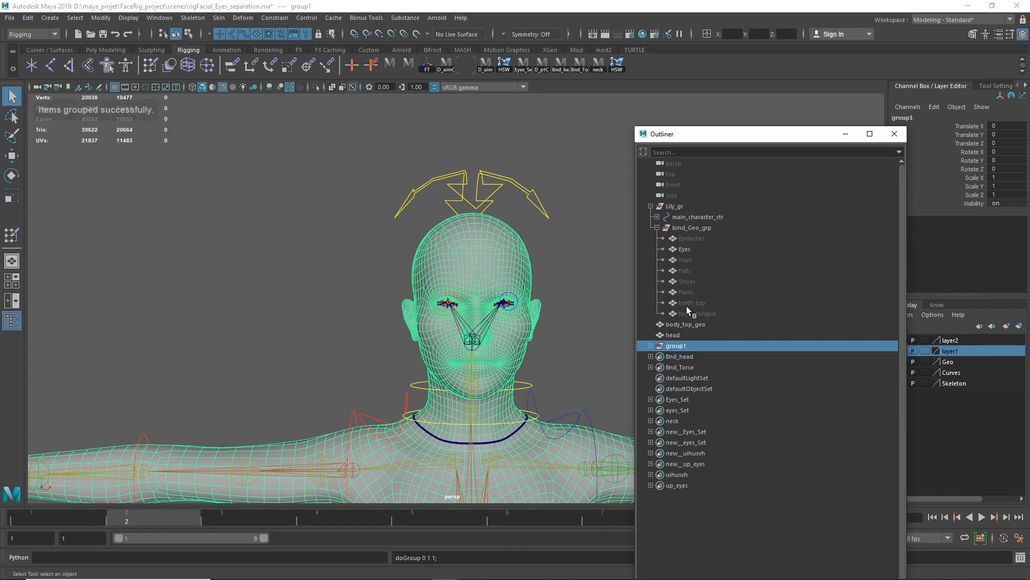
Rename the new group containing Body to a_effacer and hide it.
{"action": "double_click", "coordinate": [676, 346]}
{"action": "type", "text": "a effacer"}
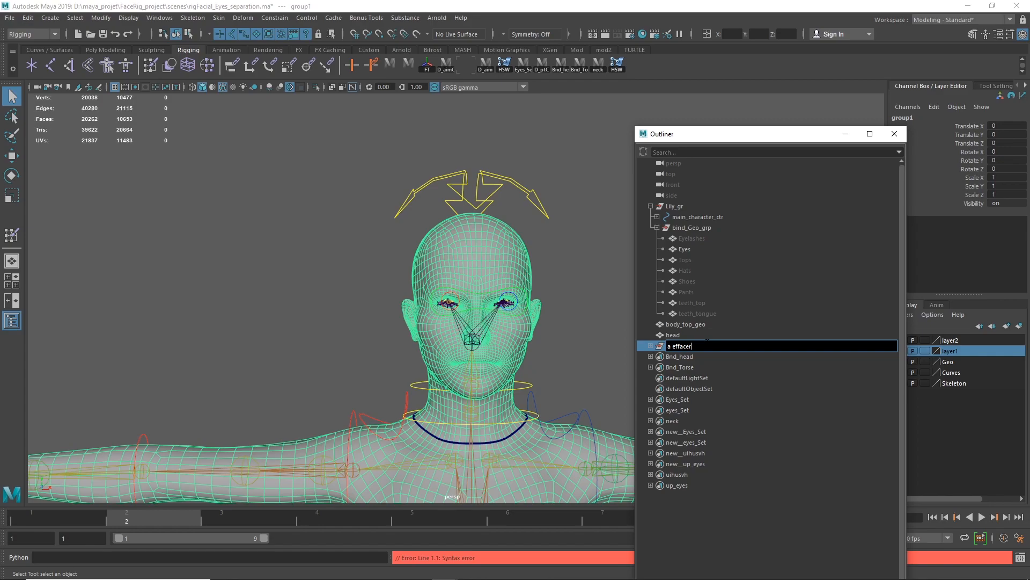
{"action": "key", "text": "Return"}
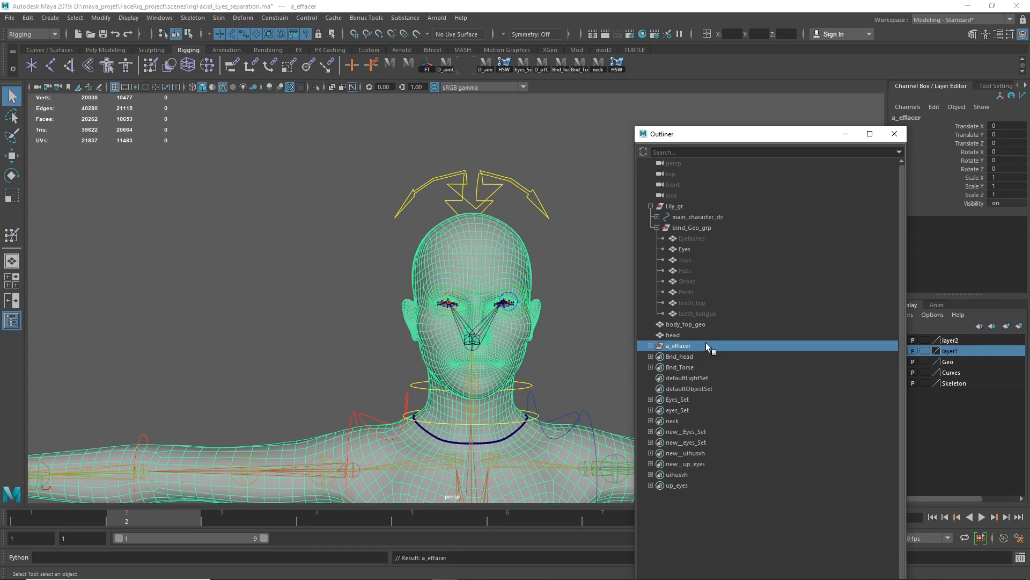
{"action": "key", "text": "h"}
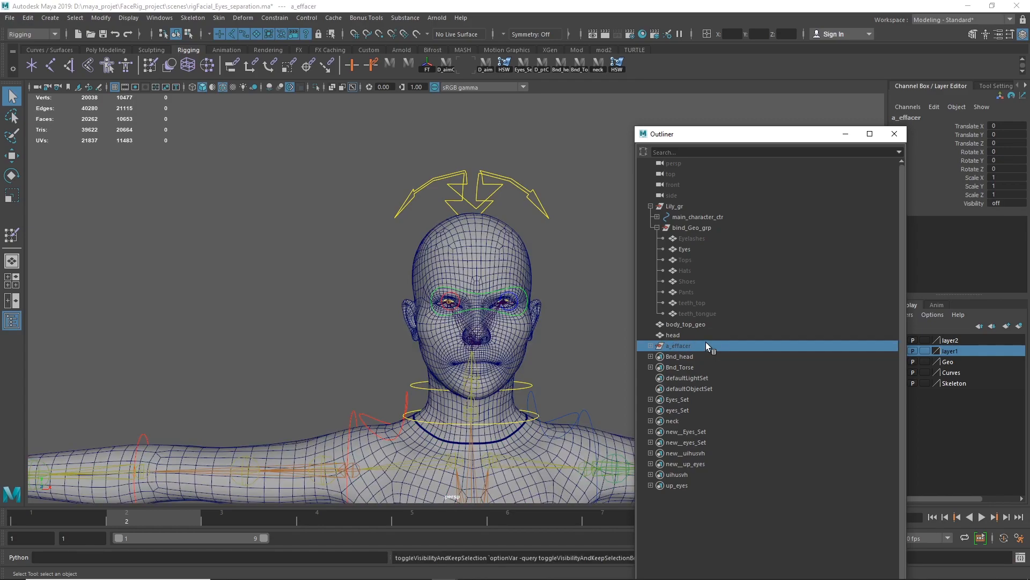
Hide the Geo, Curves, Skeleton and layer1 display layers so that only the head mesh is displayed.
{"action": "left_click", "coordinate": [696, 323]}
{"action": "left_click", "coordinate": [694, 333], "text": "shift"}
{"action": "left_click_drag", "start_coordinate": [782, 134], "coordinate": [708, 387]}
{"action": "left_click", "coordinate": [724, 292]}
{"action": "left_click_drag", "start_coordinate": [903, 363], "coordinate": [900, 382]}
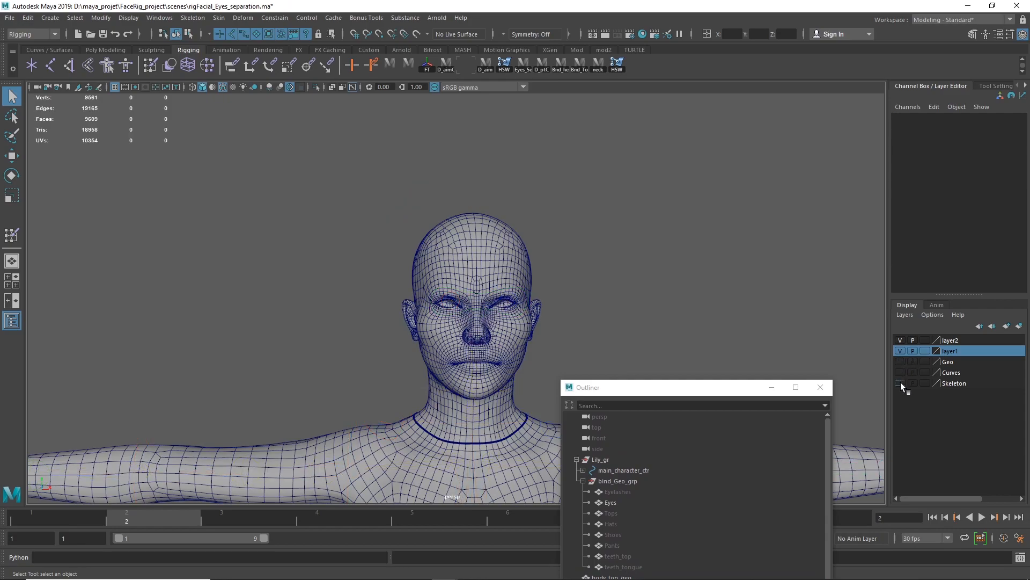
{"action": "left_click", "coordinate": [902, 350]}
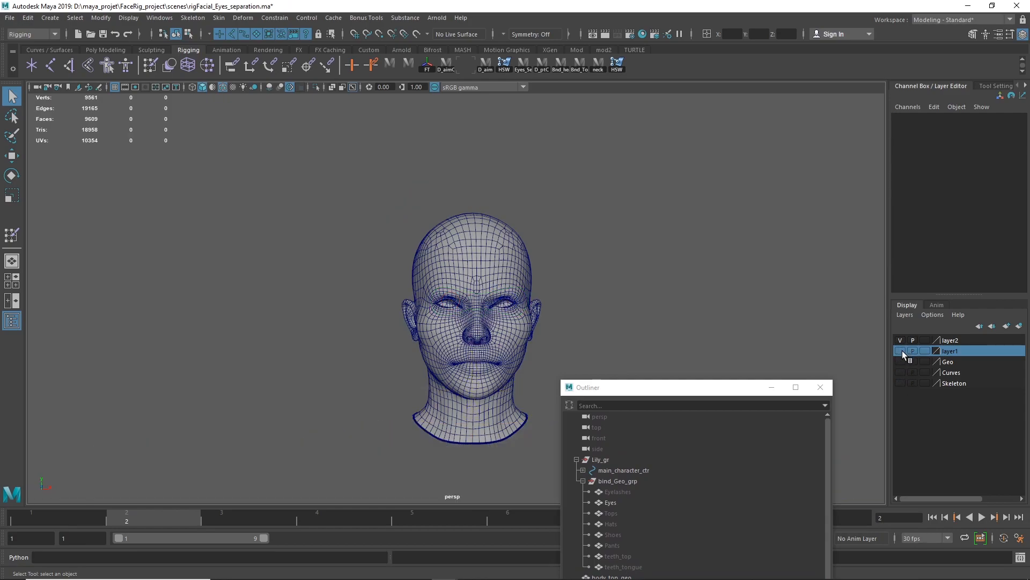
{"action": "left_click", "coordinate": [901, 350]}
{"action": "left_click", "coordinate": [901, 349]}
Turn the Curves and Skeleton display layers back on.
{"action": "left_click_drag", "start_coordinate": [707, 388], "coordinate": [708, 103]}
{"action": "left_click", "coordinate": [901, 372]}
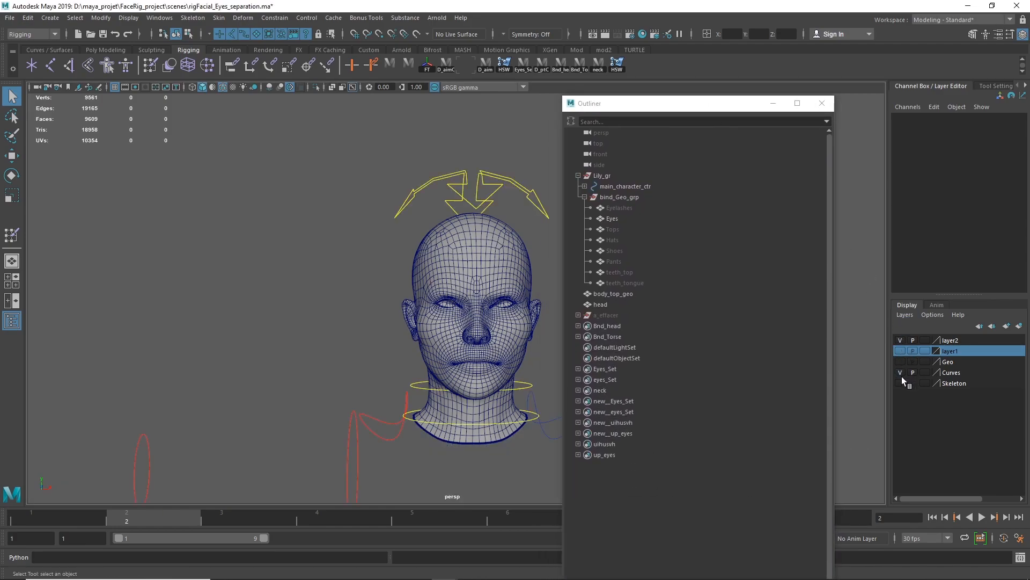
{"action": "left_click", "coordinate": [901, 381]}
{"action": "left_click", "coordinate": [900, 383]}
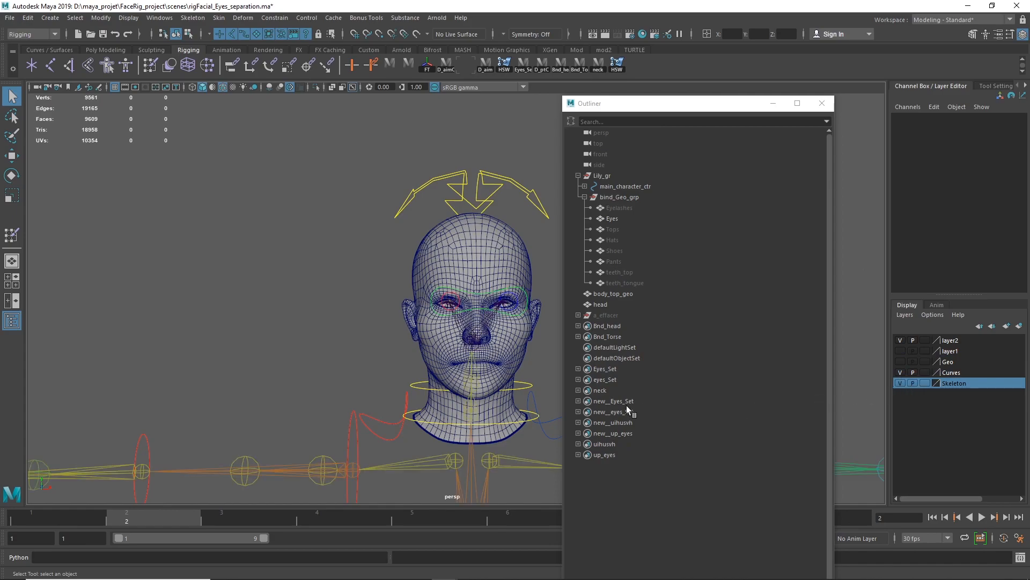
Compare the face with and without its control curves by switching the Curves layer's visibility off and on.
{"action": "scroll", "coordinate": [543, 392], "scroll_direction": "up", "scroll_amount": 5}
{"action": "middle_click_drag", "start_coordinate": [543, 392], "coordinate": [458, 211], "text": "alt"}
{"action": "middle_click_drag", "start_coordinate": [460, 289], "coordinate": [449, 394], "text": "alt"}
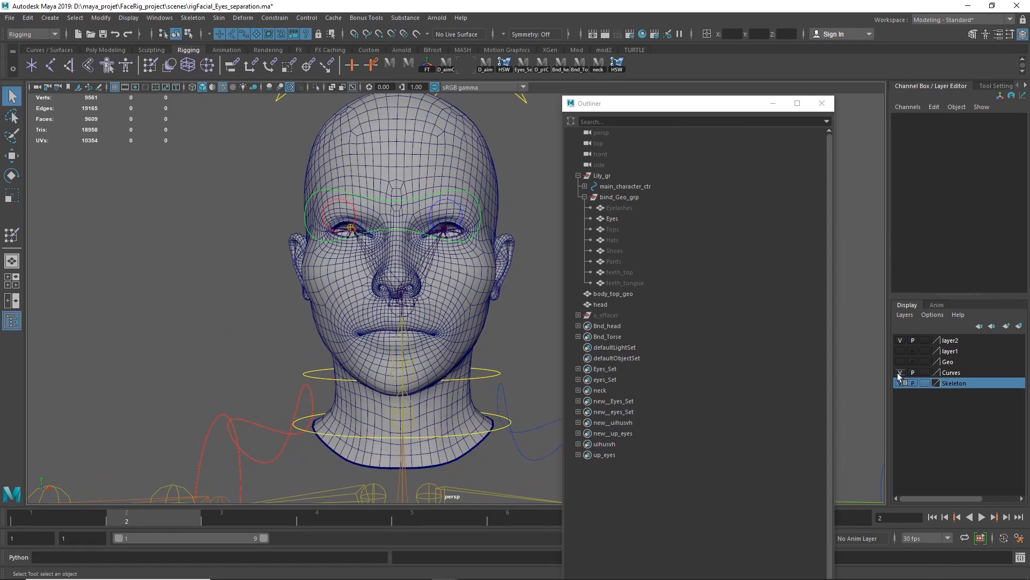
{"action": "left_click", "coordinate": [900, 371]}
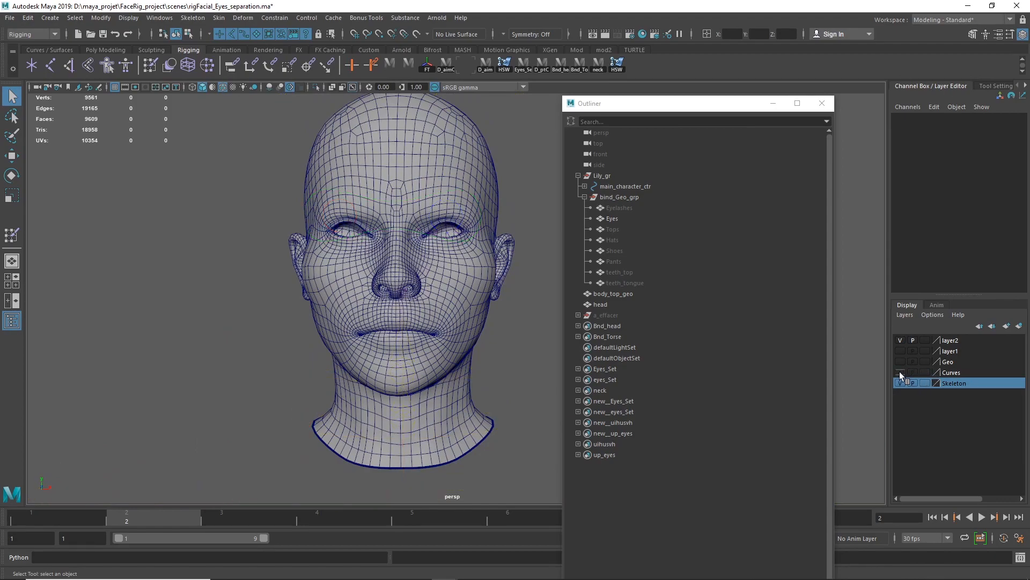
{"action": "left_click", "coordinate": [900, 371]}
{"action": "left_click", "coordinate": [899, 372]}
{"action": "left_click", "coordinate": [900, 371]}
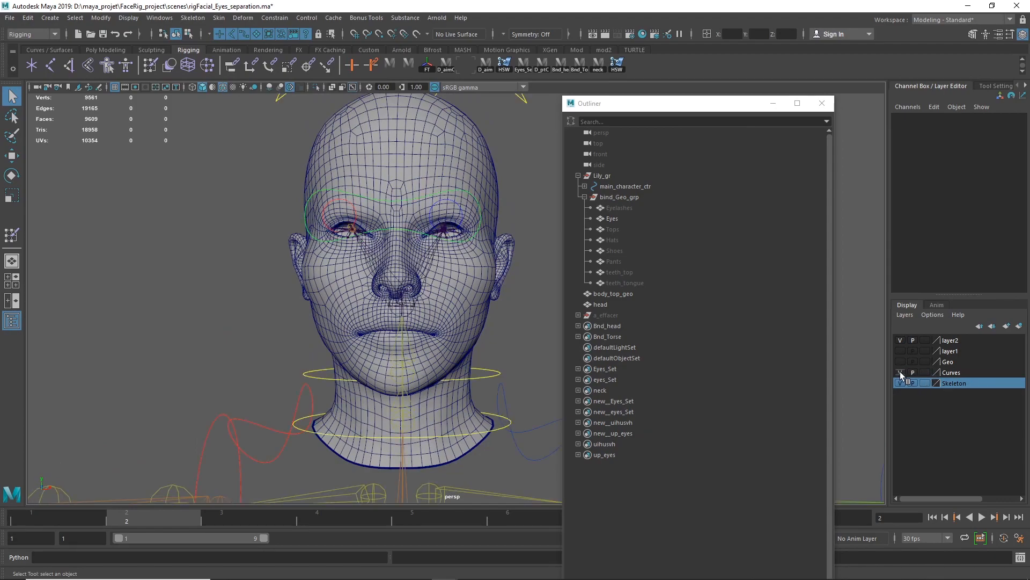
Unparent ctr_skeleton_gr from main_character_ctr and hide the Curves layer.
{"action": "left_click", "coordinate": [584, 197]}
{"action": "left_click", "coordinate": [622, 186]}
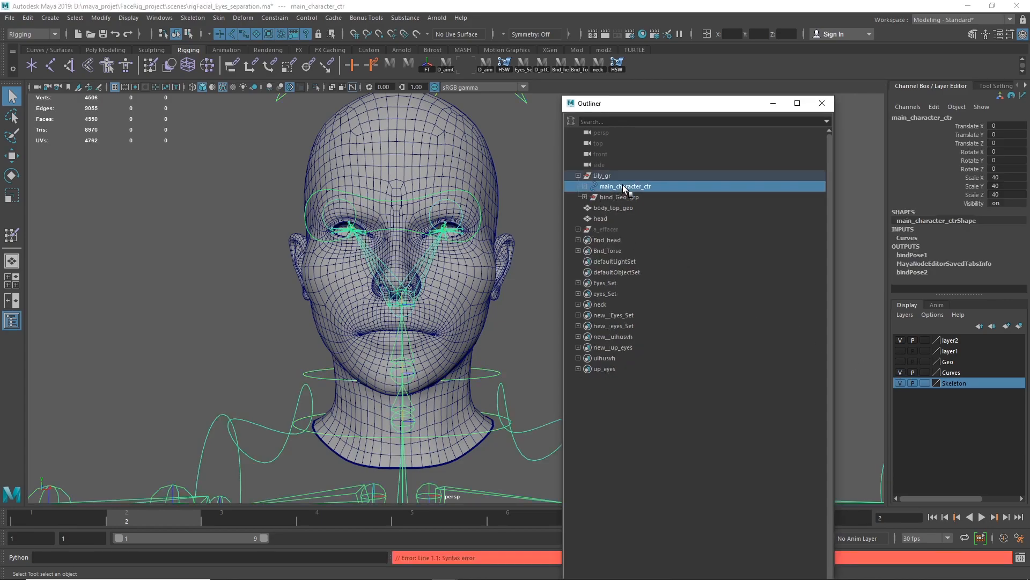
{"action": "left_click", "coordinate": [585, 186]}
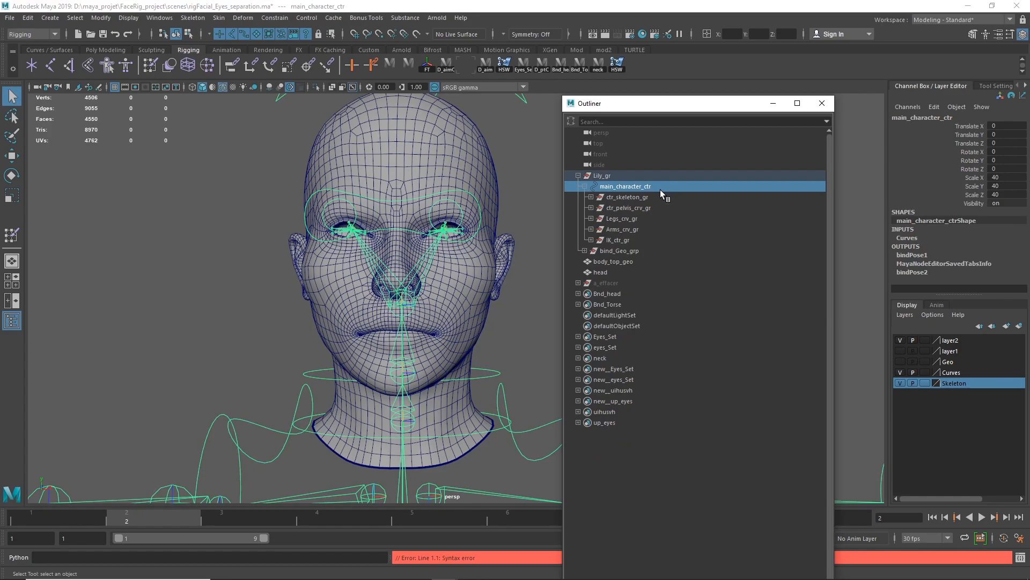
{"action": "left_click", "coordinate": [633, 198]}
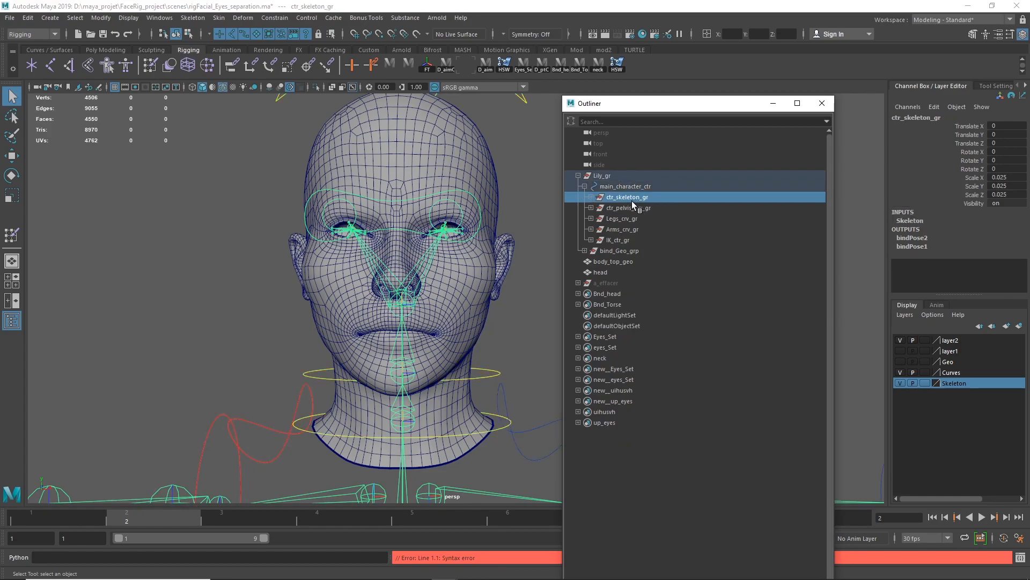
{"action": "key", "text": "shift+p"}
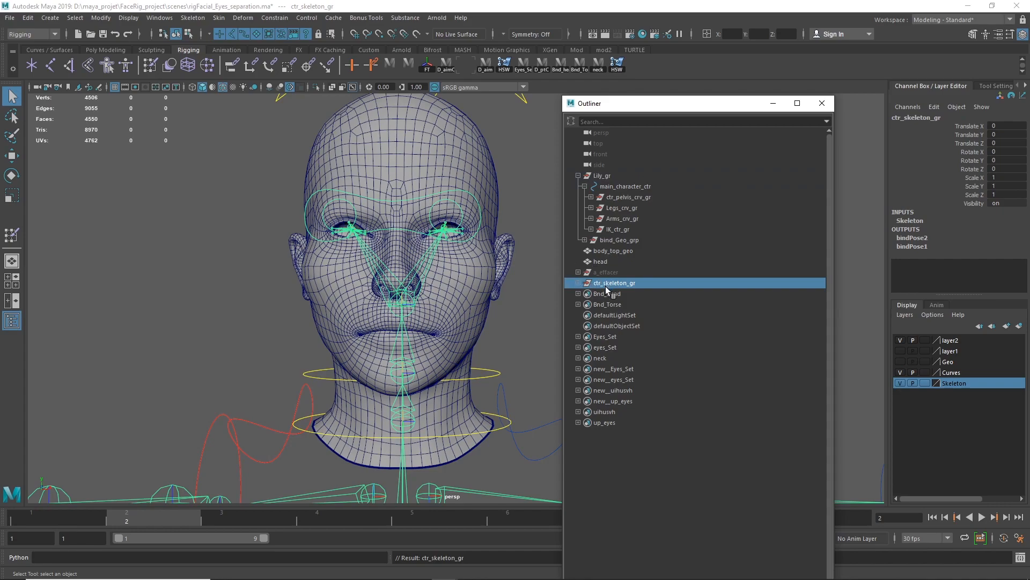
{"action": "left_click", "coordinate": [899, 372]}
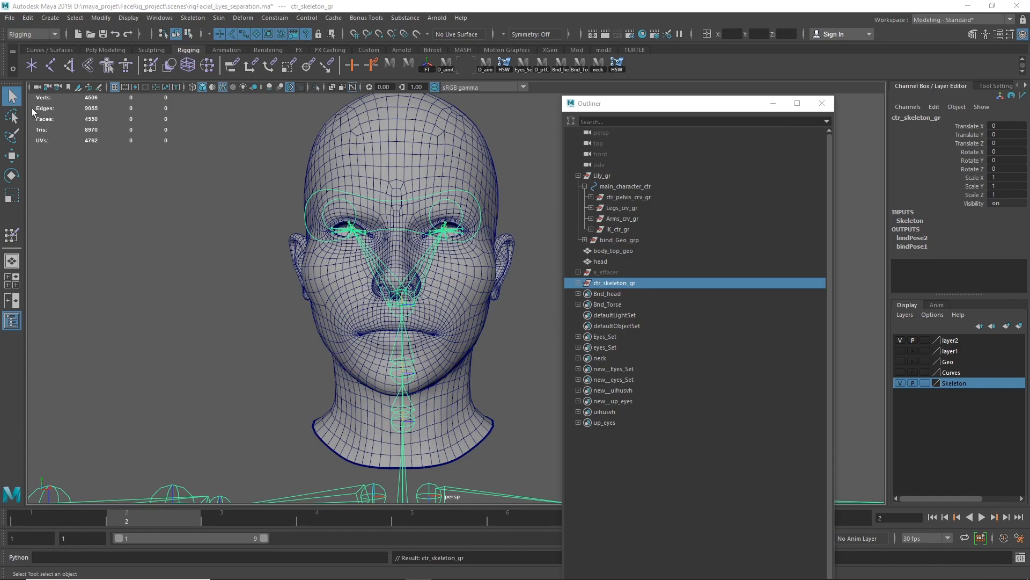
Create a new shelf named face_rig.
{"action": "left_click", "coordinate": [13, 69]}
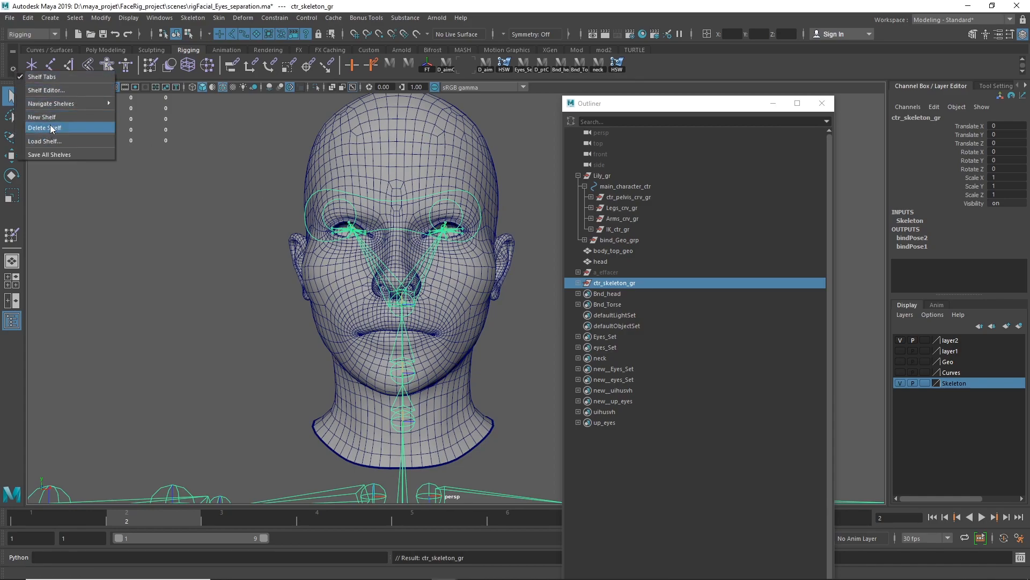
{"action": "left_click", "coordinate": [62, 117]}
{"action": "type", "text": "face"}
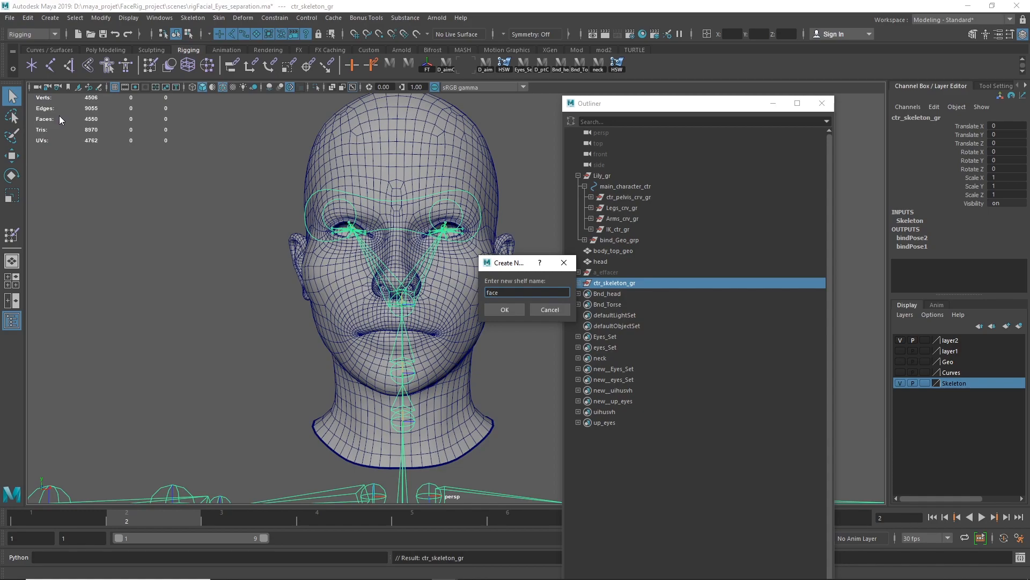
{"action": "type", "text": "_rig"}
{"action": "left_click", "coordinate": [498, 308]}
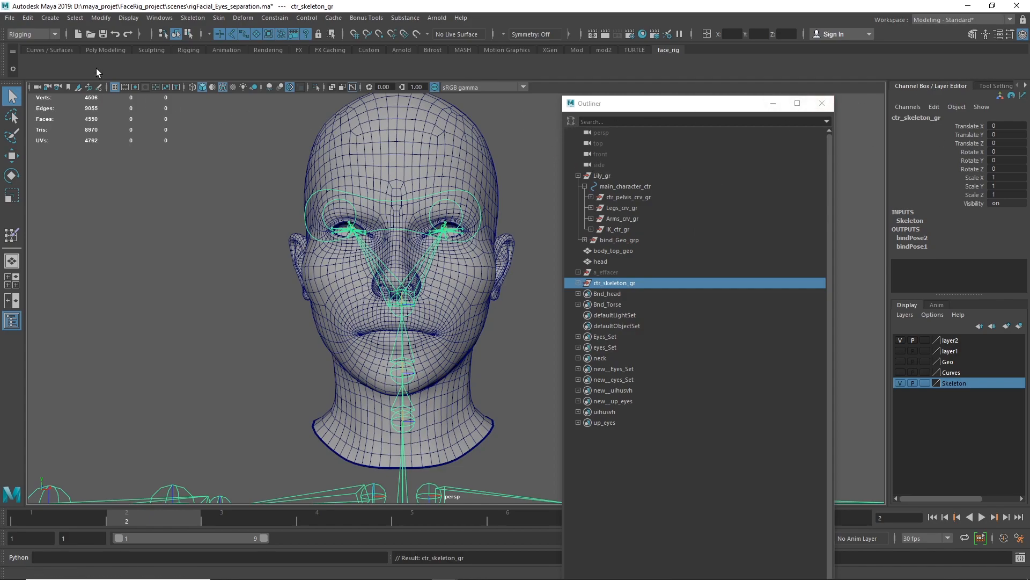
Add the Hammer Skin Weights and Mirror Skin Weights commands to the face_rig shelf, checking the mirror options.
{"action": "left_click", "coordinate": [219, 18]}
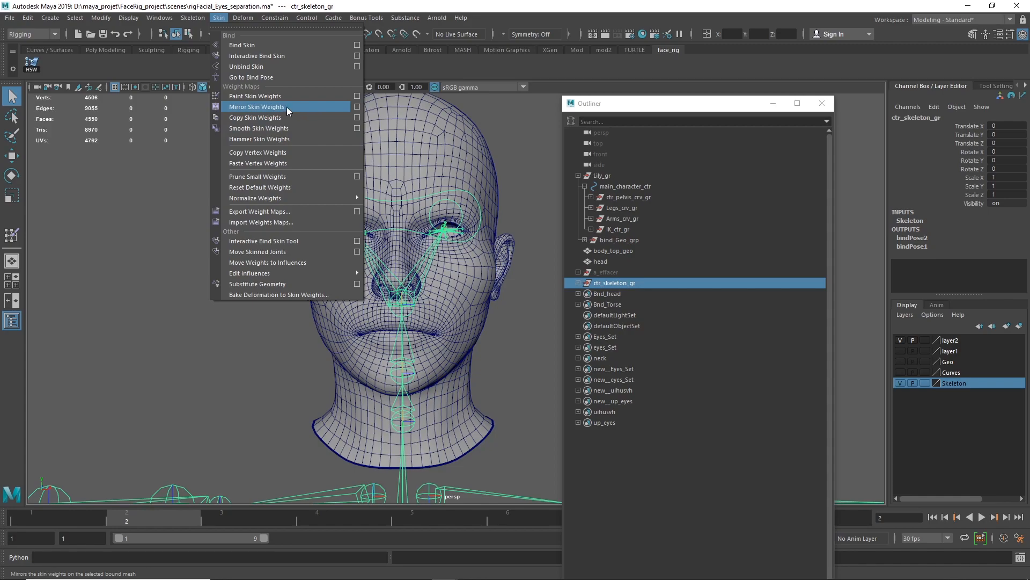
{"action": "left_click", "coordinate": [358, 107]}
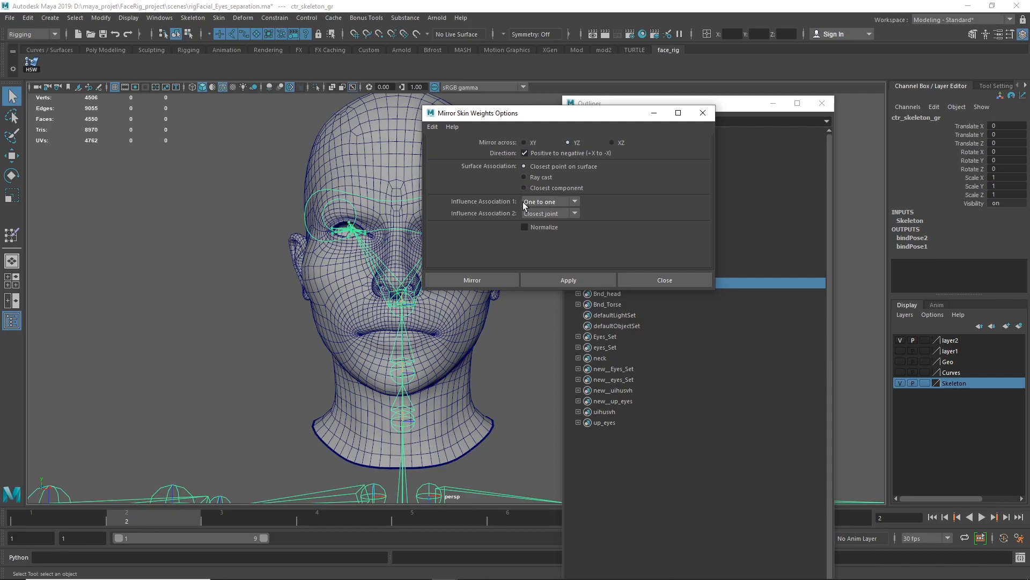
{"action": "left_click", "coordinate": [703, 113]}
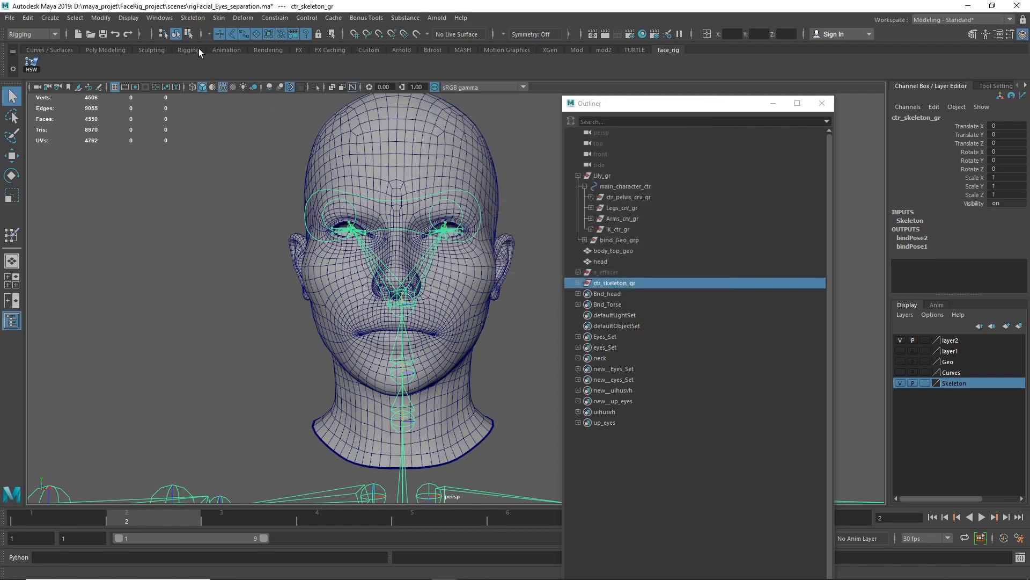
{"action": "left_click", "coordinate": [220, 17]}
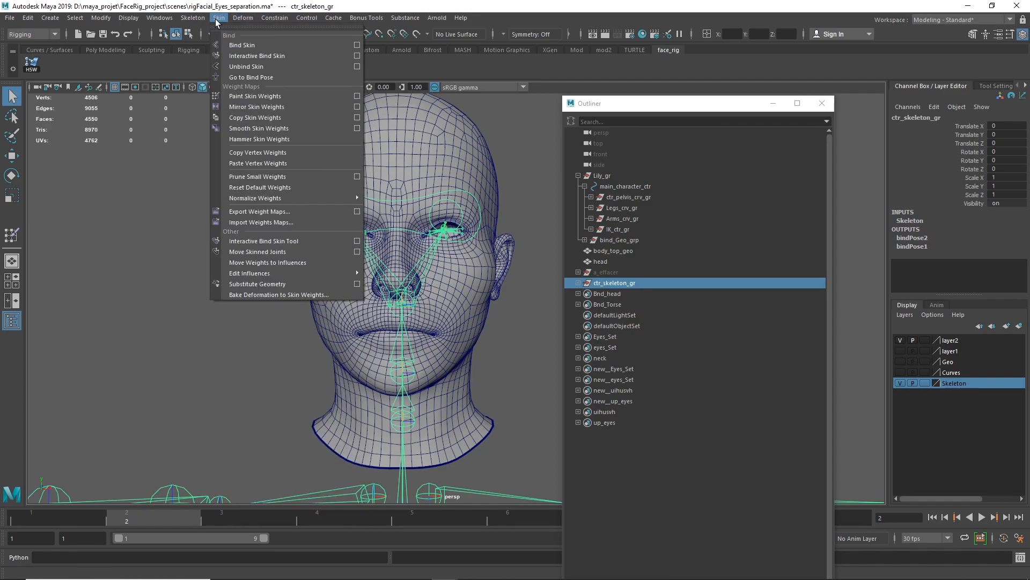
{"action": "left_click", "coordinate": [304, 107], "text": "ctrl+shift"}
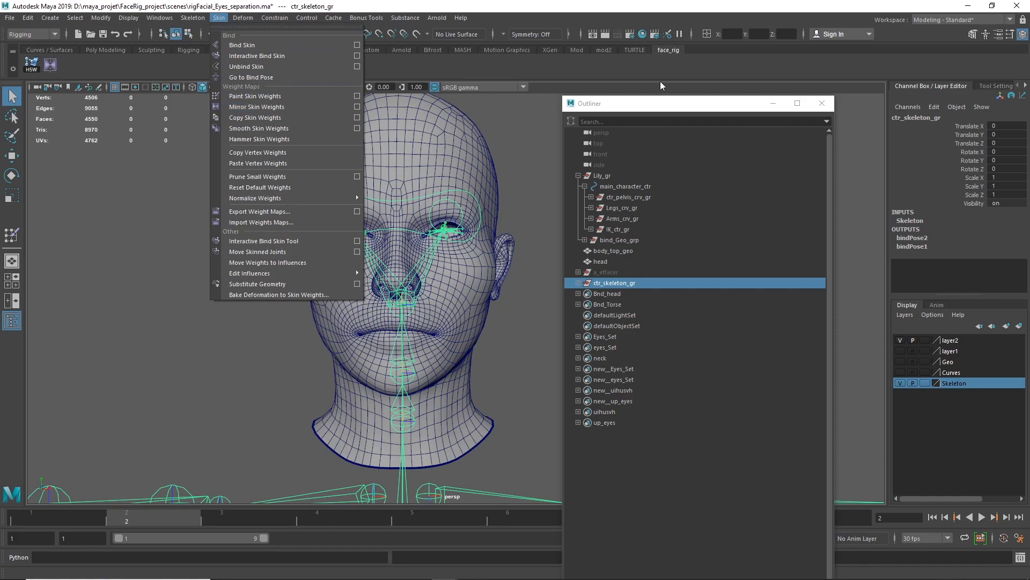
{"action": "left_click", "coordinate": [506, 138]}
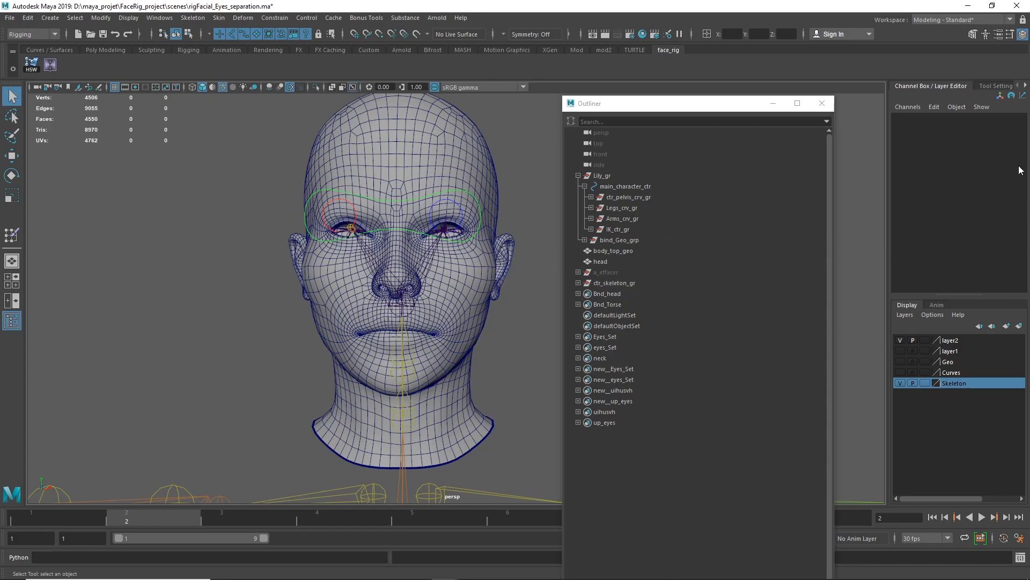
Hide the Skeleton layer and examine the head mesh's topology in profile and around the eye.
{"action": "left_click", "coordinate": [900, 383]}
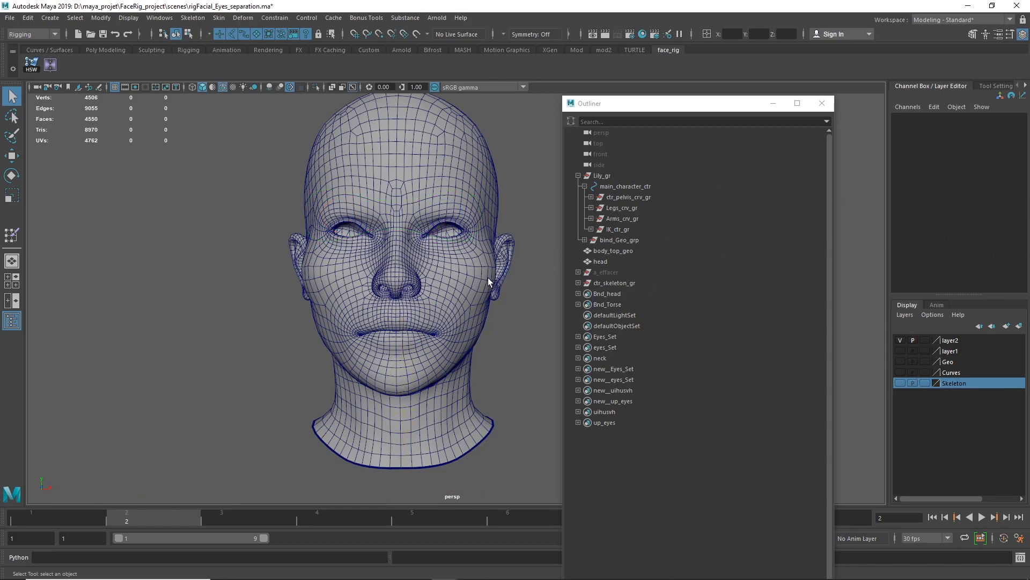
{"action": "left_click_drag", "start_coordinate": [496, 283], "coordinate": [448, 296], "text": "alt"}
{"action": "scroll", "coordinate": [449, 297], "scroll_direction": "up", "scroll_amount": 4}
{"action": "left_click_drag", "start_coordinate": [339, 334], "coordinate": [351, 315], "text": "alt"}
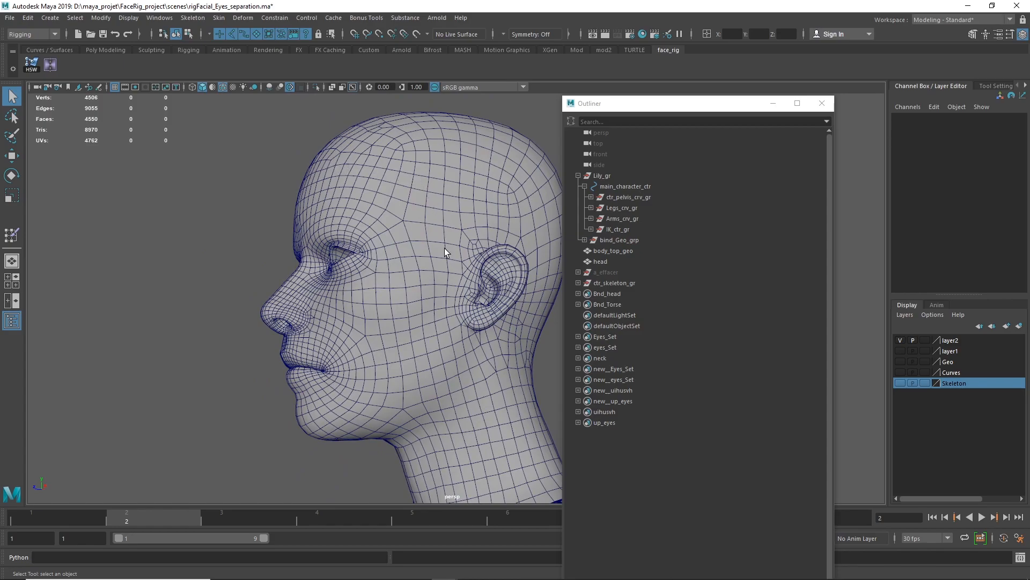
{"action": "left_click_drag", "start_coordinate": [324, 280], "coordinate": [400, 292], "text": "alt"}
{"action": "right_click_drag", "start_coordinate": [400, 292], "coordinate": [589, 292], "text": "alt"}
{"action": "middle_click_drag", "start_coordinate": [526, 250], "coordinate": [394, 315], "text": "alt"}
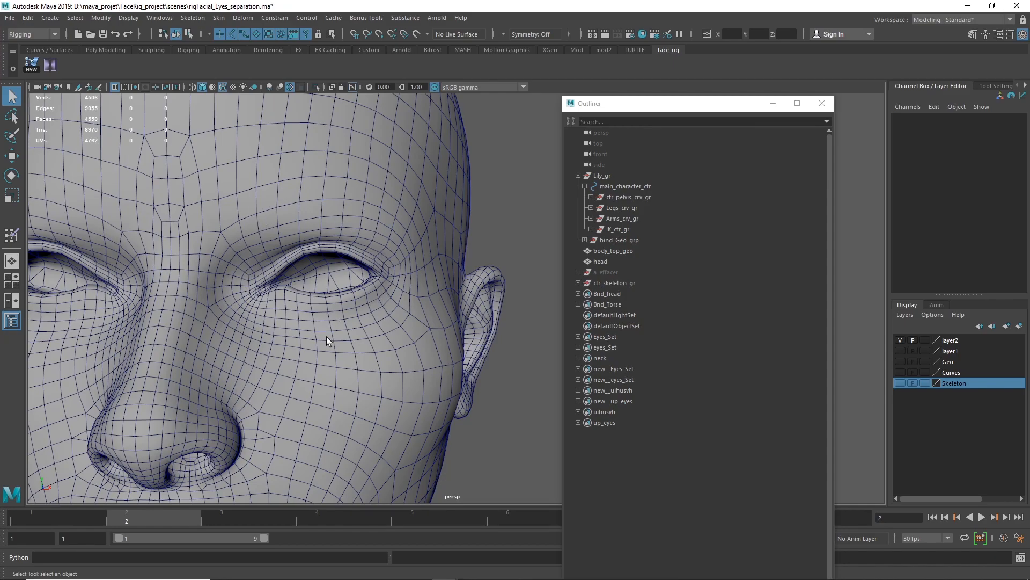
Examine the head mesh's topology from the front of the face around to the profile and neck.
{"action": "right_click_drag", "start_coordinate": [366, 301], "coordinate": [242, 298], "text": "alt"}
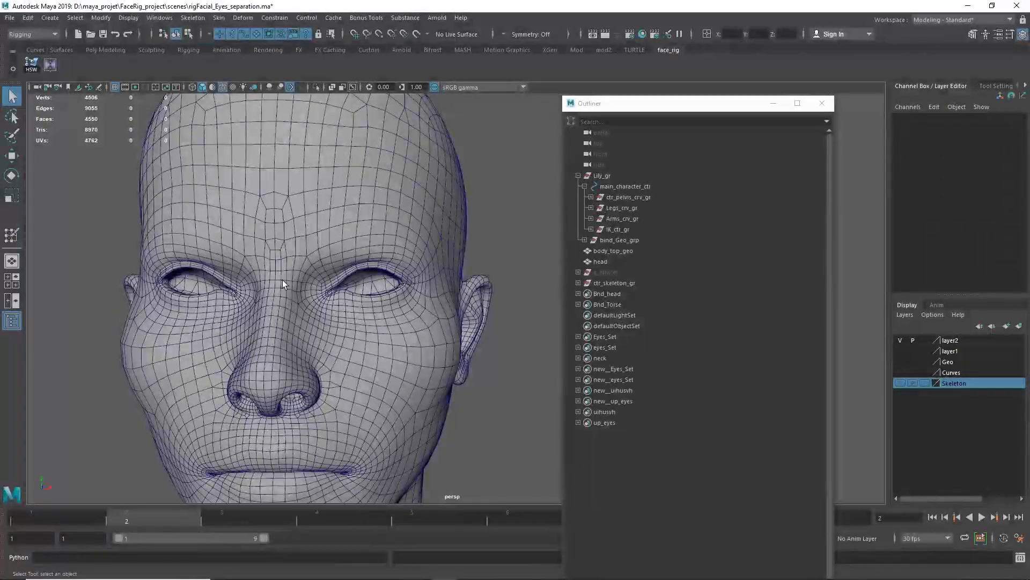
{"action": "right_click_drag", "start_coordinate": [391, 288], "coordinate": [342, 274], "text": "alt"}
{"action": "left_click_drag", "start_coordinate": [341, 273], "coordinate": [476, 255], "text": "alt"}
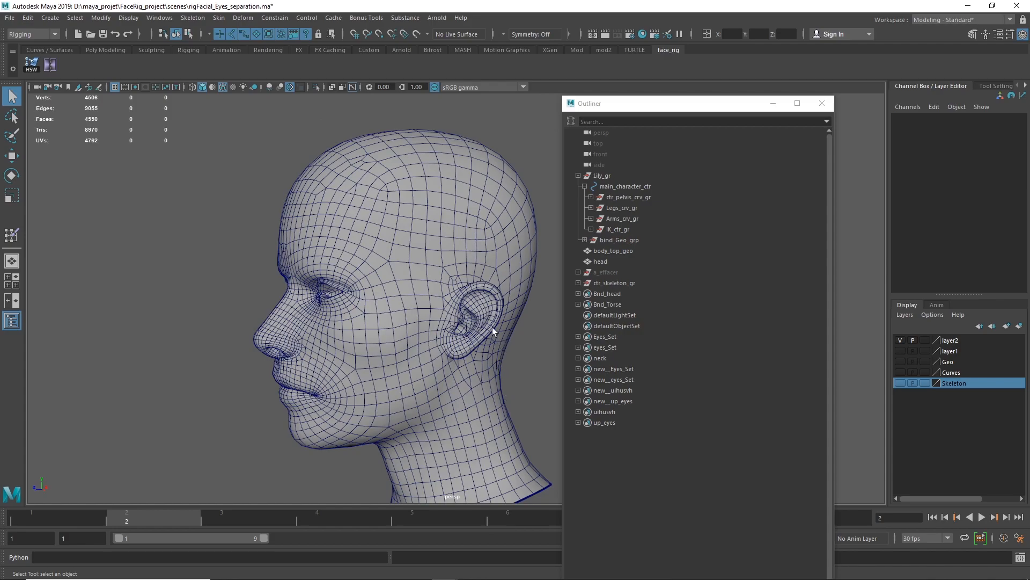
{"action": "middle_click_drag", "start_coordinate": [495, 336], "coordinate": [452, 199], "text": "alt"}
{"action": "middle_click_drag", "start_coordinate": [428, 258], "coordinate": [432, 323], "text": "alt"}
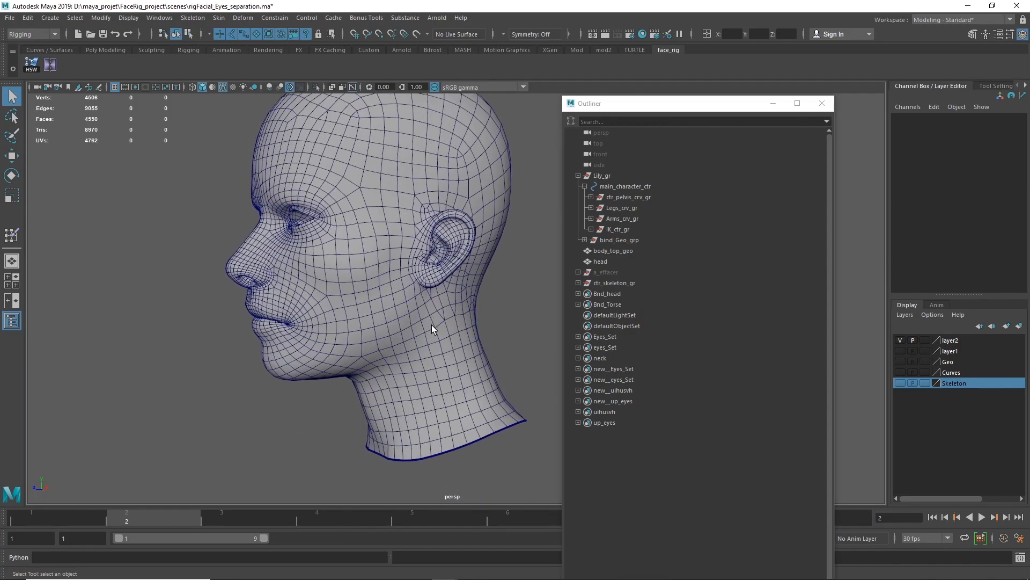
{"action": "right_click_drag", "start_coordinate": [425, 297], "coordinate": [346, 245], "text": "alt"}
{"action": "left_click_drag", "start_coordinate": [346, 245], "coordinate": [499, 273], "text": "alt"}
{"action": "right_click_drag", "start_coordinate": [499, 274], "coordinate": [574, 294], "text": "alt"}
Switch the head mesh to face selection, select the face loop around the left eye, and move the Outliner clear of the viewport.
{"action": "left_click", "coordinate": [360, 239]}
{"action": "right_click_drag", "start_coordinate": [359, 240], "coordinate": [360, 211]}
{"action": "middle_click_drag", "start_coordinate": [408, 182], "coordinate": [333, 317], "text": "alt"}
{"action": "right_click_drag", "start_coordinate": [333, 316], "coordinate": [469, 327], "text": "alt"}
{"action": "left_click_drag", "start_coordinate": [469, 327], "coordinate": [334, 340], "text": "alt"}
{"action": "right_click_drag", "start_coordinate": [333, 340], "coordinate": [408, 343], "text": "alt"}
{"action": "left_click_drag", "start_coordinate": [408, 344], "coordinate": [317, 344], "text": "alt"}
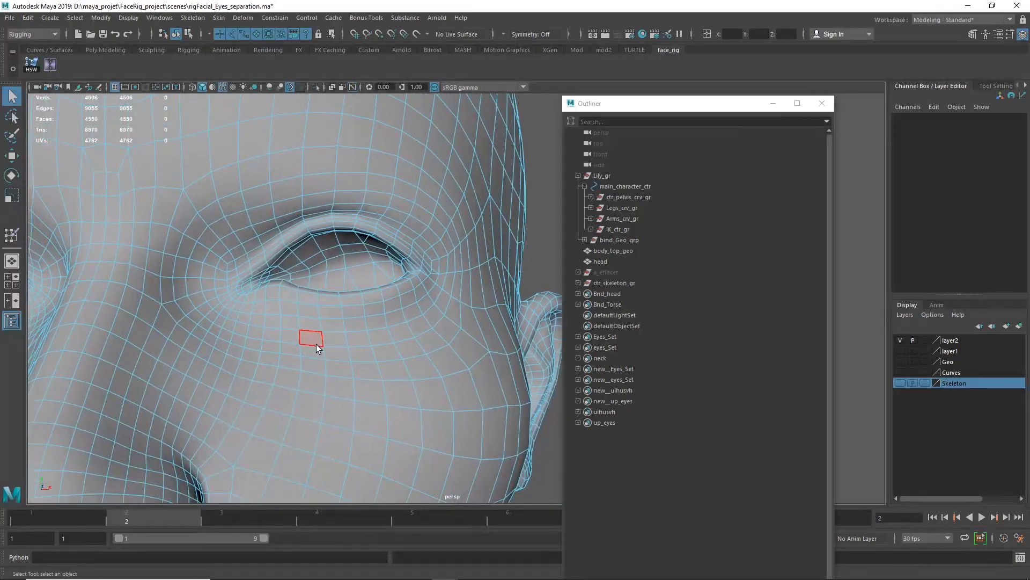
{"action": "left_click", "coordinate": [245, 327]}
{"action": "double_click", "coordinate": [259, 333], "text": "shift"}
{"action": "middle_click_drag", "start_coordinate": [258, 333], "coordinate": [523, 365], "text": "alt"}
{"action": "right_click_drag", "start_coordinate": [343, 304], "coordinate": [334, 308], "text": "alt"}
{"action": "left_click_drag", "start_coordinate": [634, 107], "coordinate": [1029, 75]}
{"action": "scroll", "coordinate": [525, 295], "scroll_direction": "up", "scroll_amount": 5}
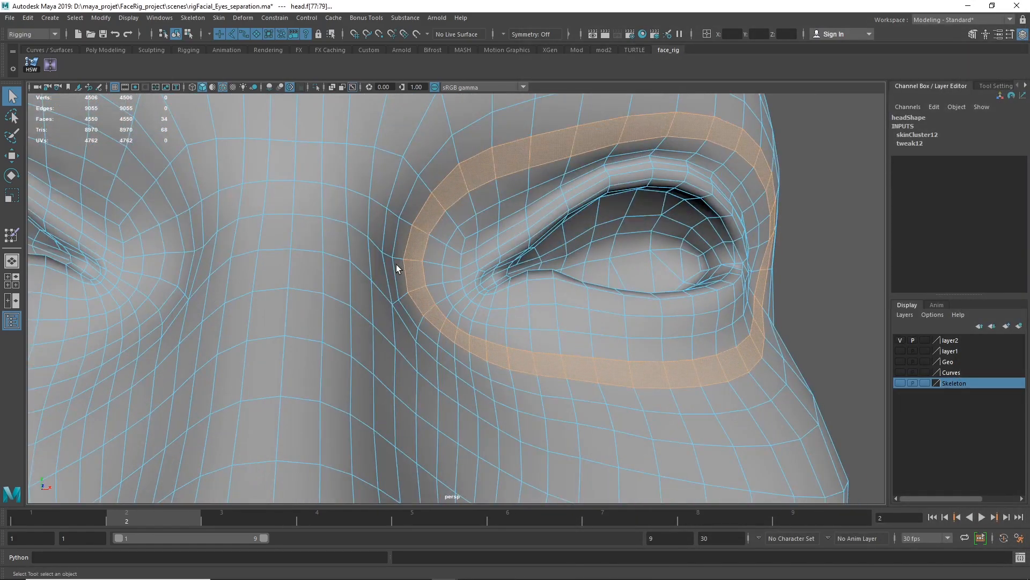
Add the matching ring of faces around the right eye to the selection.
{"action": "left_click", "coordinate": [188, 228], "text": "shift"}
{"action": "double_click", "coordinate": [169, 228], "text": "shift"}
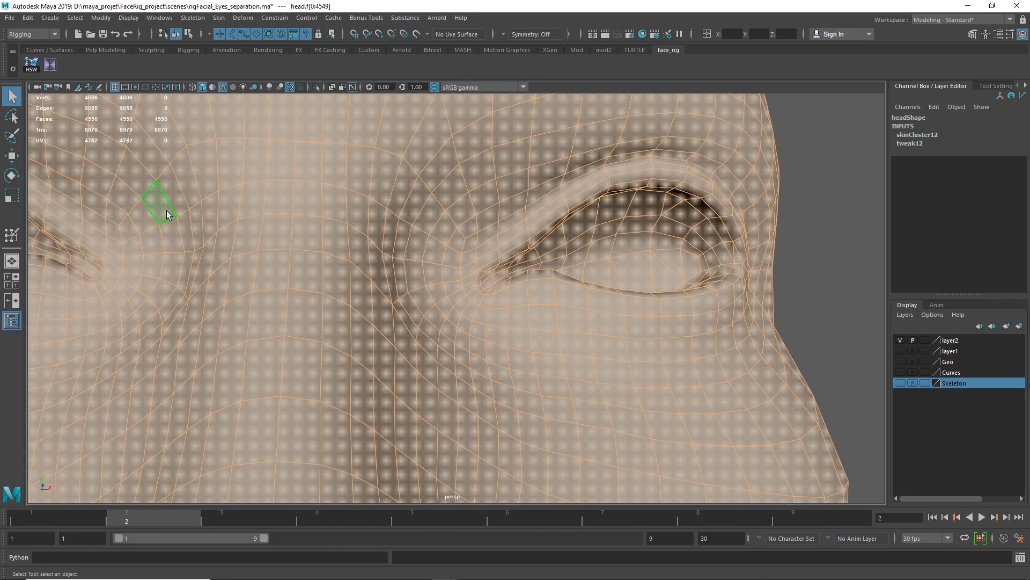
{"action": "key", "text": "ctrl+z"}
{"action": "left_click", "coordinate": [173, 261], "text": "shift"}
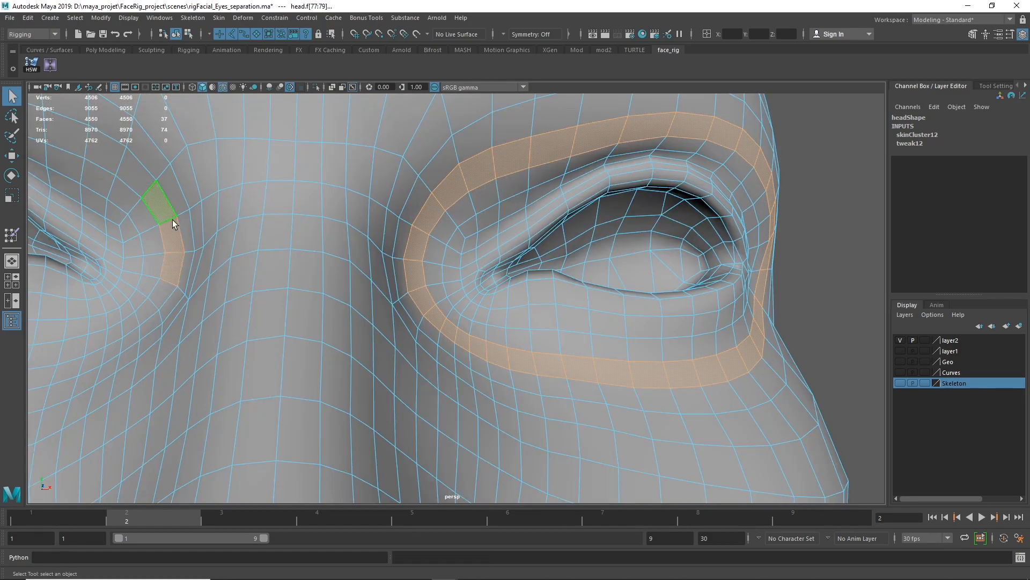
{"action": "scroll", "coordinate": [154, 209], "scroll_direction": "down", "scroll_amount": 5}
{"action": "scroll", "coordinate": [275, 334], "scroll_direction": "up", "scroll_amount": 3}
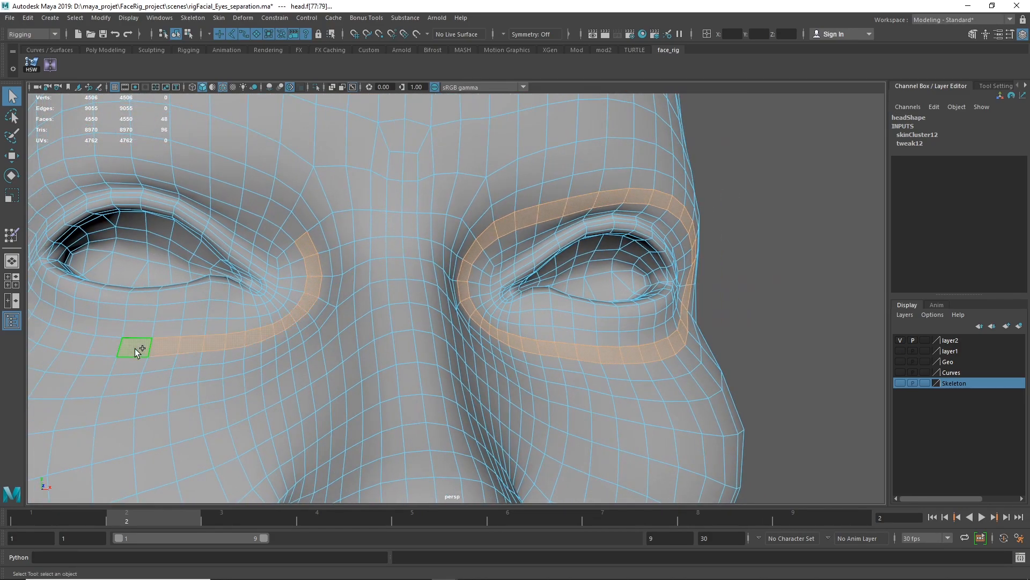
{"action": "left_click_drag", "start_coordinate": [134, 349], "coordinate": [346, 381], "text": "alt"}
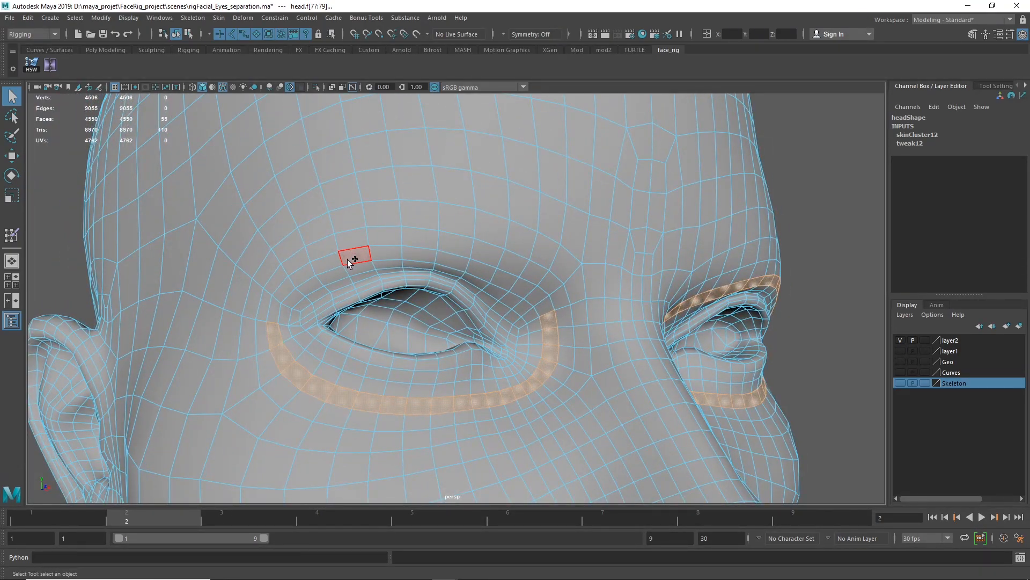
{"action": "double_click", "coordinate": [484, 269], "text": "shift"}
{"action": "left_click_drag", "start_coordinate": [517, 282], "coordinate": [556, 323], "text": "shift"}
Invert the face selection across the whole head so that only the rings around the eyes are left out.
{"action": "scroll", "coordinate": [557, 324], "scroll_direction": "down", "scroll_amount": 8}
{"action": "mouse_move", "coordinate": [617, 308]}
{"action": "left_mouse_down", "text": "alt"}
{"action": "mouse_move", "coordinate": [432, 283]}
{"action": "mouse_move", "coordinate": [509, 279]}
{"action": "left_mouse_up", "text": "alt"}
{"action": "middle_click_drag", "start_coordinate": [509, 279], "coordinate": [534, 166], "text": "alt"}
{"action": "scroll", "coordinate": [283, 235], "scroll_direction": "down", "scroll_amount": 5}
{"action": "left_click_drag", "start_coordinate": [280, 235], "coordinate": [348, 256], "text": "alt"}
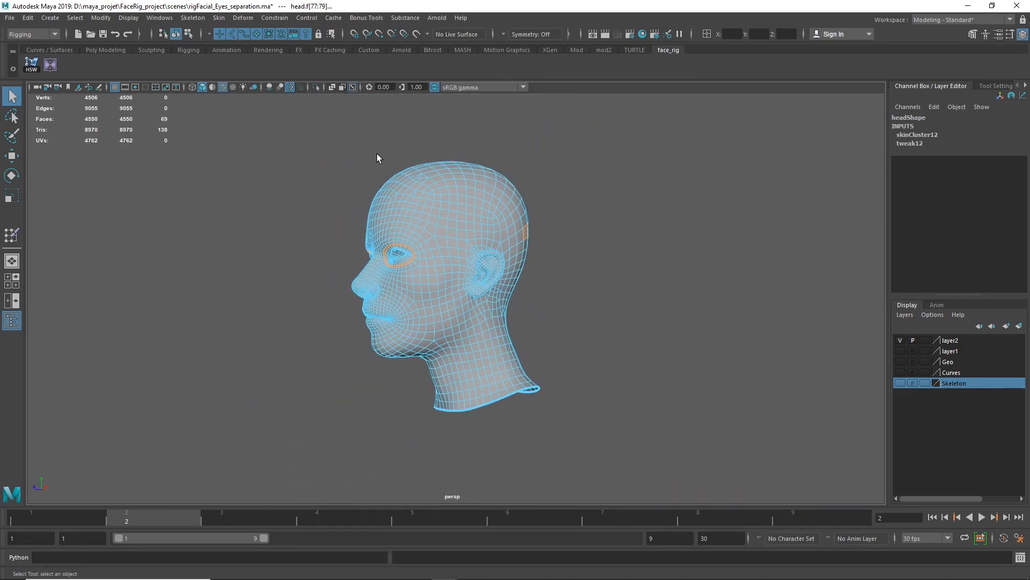
{"action": "left_click_drag", "start_coordinate": [250, 120], "coordinate": [622, 455], "text": "shift"}
{"action": "left_click_drag", "start_coordinate": [590, 440], "coordinate": [354, 354], "text": "alt"}
Deselect the faces of the upper skull and the back of the head and neck with the Lasso tool in the side view.
{"action": "left_click", "coordinate": [12, 116]}
{"action": "left_click_drag", "start_coordinate": [301, 322], "coordinate": [594, 296], "text": "alt"}
{"action": "scroll", "coordinate": [594, 296], "scroll_direction": "up", "scroll_amount": 10}
{"action": "right_click_drag", "start_coordinate": [594, 297], "coordinate": [510, 302], "text": "alt"}
{"action": "key", "text": "space"}
{"action": "left_click_drag", "start_coordinate": [511, 305], "coordinate": [150, 313]}
{"action": "key", "text": "f"}
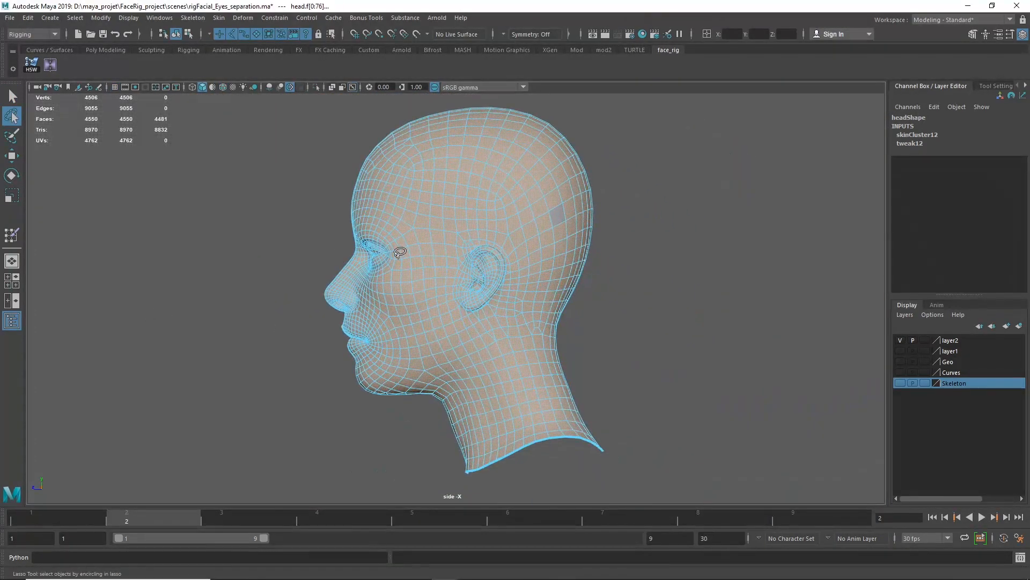
{"action": "mouse_move", "coordinate": [529, 453]}
{"action": "left_mouse_down", "text": "ctrl"}
{"action": "mouse_move", "coordinate": [495, 276]}
{"action": "mouse_move", "coordinate": [585, 107]}
{"action": "mouse_move", "coordinate": [773, 419]}
{"action": "left_mouse_up", "text": "ctrl"}
{"action": "key", "text": "space"}
{"action": "key", "text": "space"}
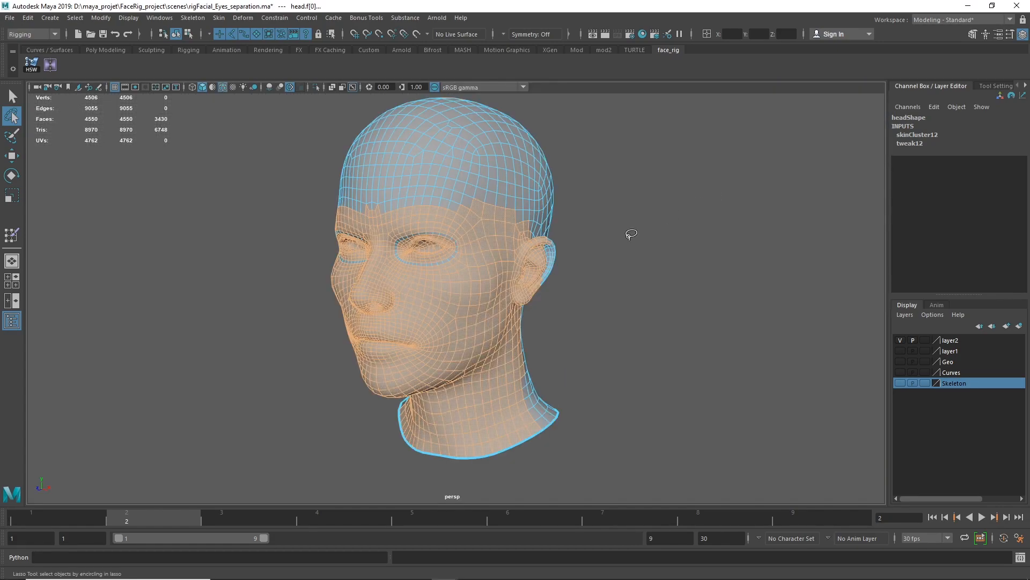
Lasso-deselect the eyelid faces inside both eye rings in the front view.
{"action": "scroll", "coordinate": [529, 352], "scroll_direction": "up", "scroll_amount": 8}
{"action": "left_click_drag", "start_coordinate": [529, 352], "coordinate": [552, 324], "text": "alt"}
{"action": "scroll", "coordinate": [567, 365], "scroll_direction": "up", "scroll_amount": 5}
{"action": "key", "text": "space"}
{"action": "key", "text": "space"}
{"action": "scroll", "coordinate": [547, 398], "scroll_direction": "up", "scroll_amount": 8}
{"action": "mouse_move", "coordinate": [460, 326]}
{"action": "left_mouse_down", "text": "ctrl"}
{"action": "mouse_move", "coordinate": [544, 330]}
{"action": "mouse_move", "coordinate": [360, 391]}
{"action": "mouse_move", "coordinate": [418, 343]}
{"action": "left_mouse_up", "text": "ctrl"}
{"action": "scroll", "coordinate": [487, 368], "scroll_direction": "down", "scroll_amount": 4}
{"action": "left_click_drag", "start_coordinate": [293, 286], "coordinate": [386, 281], "text": "ctrl"}
{"action": "left_click_drag", "start_coordinate": [298, 348], "coordinate": [274, 323], "text": "ctrl"}
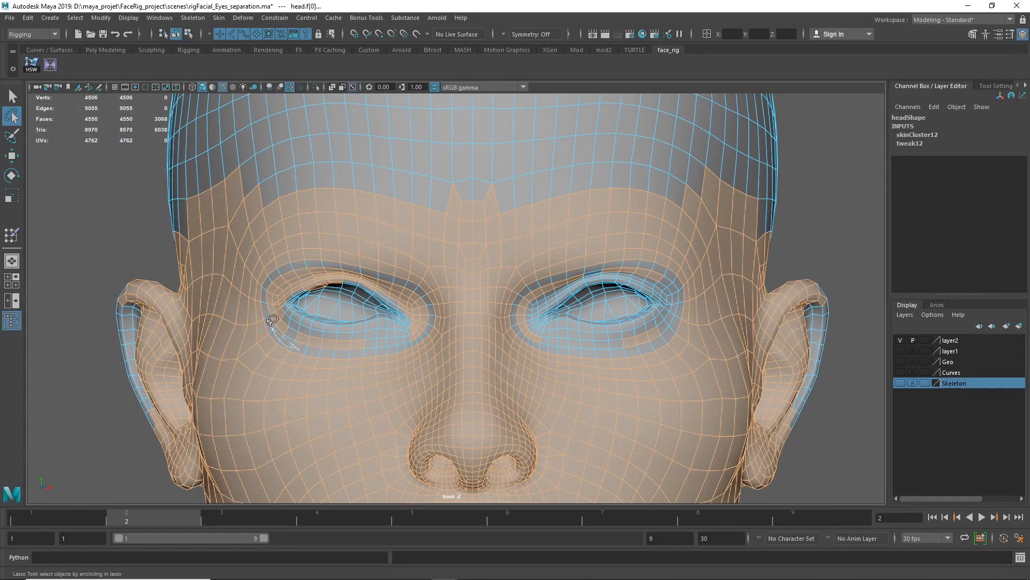
Deselect the leftover faces between the right eyelids and the surrounding eye ring.
{"action": "left_click_drag", "start_coordinate": [313, 264], "coordinate": [336, 331], "text": "ctrl"}
{"action": "left_click_drag", "start_coordinate": [393, 277], "coordinate": [411, 307], "text": "ctrl"}
{"action": "left_click_drag", "start_coordinate": [316, 261], "coordinate": [367, 285], "text": "ctrl"}
{"action": "left_click", "coordinate": [337, 266]}
{"action": "key", "text": "ctrl+z"}
{"action": "key", "text": "w"}
{"action": "left_click", "coordinate": [344, 270], "text": "ctrl"}
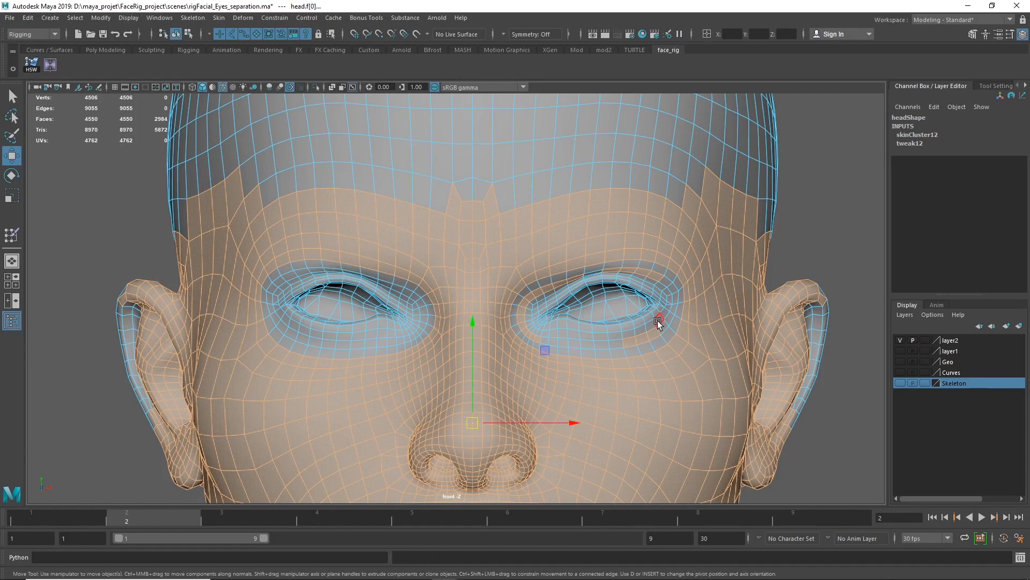
Deselect the leftover faces between the left eyelids and the surrounding eye ring.
{"action": "right_click_drag", "start_coordinate": [658, 321], "coordinate": [916, 322], "text": "alt"}
{"action": "middle_click_drag", "start_coordinate": [916, 322], "coordinate": [727, 278], "text": "alt"}
{"action": "left_click_drag", "start_coordinate": [465, 234], "coordinate": [486, 232], "text": "shift"}
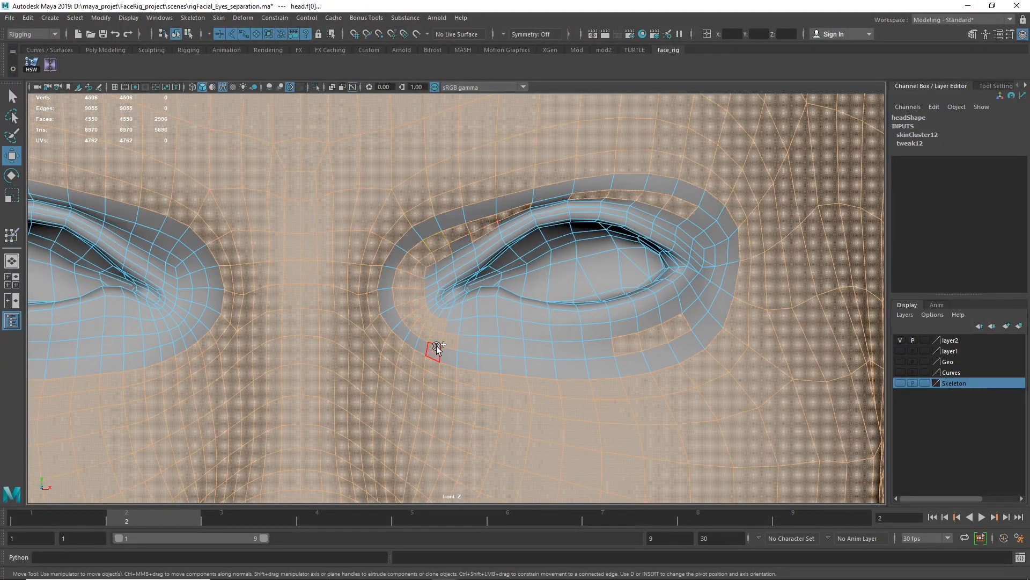
{"action": "left_click_drag", "start_coordinate": [635, 339], "coordinate": [636, 340], "text": "ctrl"}
{"action": "mouse_move", "coordinate": [640, 194]}
{"action": "left_mouse_down", "text": "shift"}
{"action": "mouse_move", "coordinate": [571, 198]}
{"action": "mouse_move", "coordinate": [625, 197]}
{"action": "left_mouse_up", "text": "shift"}
Deselect the faces across the upper nose bridge and the middle of the forehead in the perspective view.
{"action": "right_click_drag", "start_coordinate": [671, 269], "coordinate": [387, 316], "text": "alt"}
{"action": "left_click_drag", "start_coordinate": [633, 292], "coordinate": [669, 287], "text": "alt"}
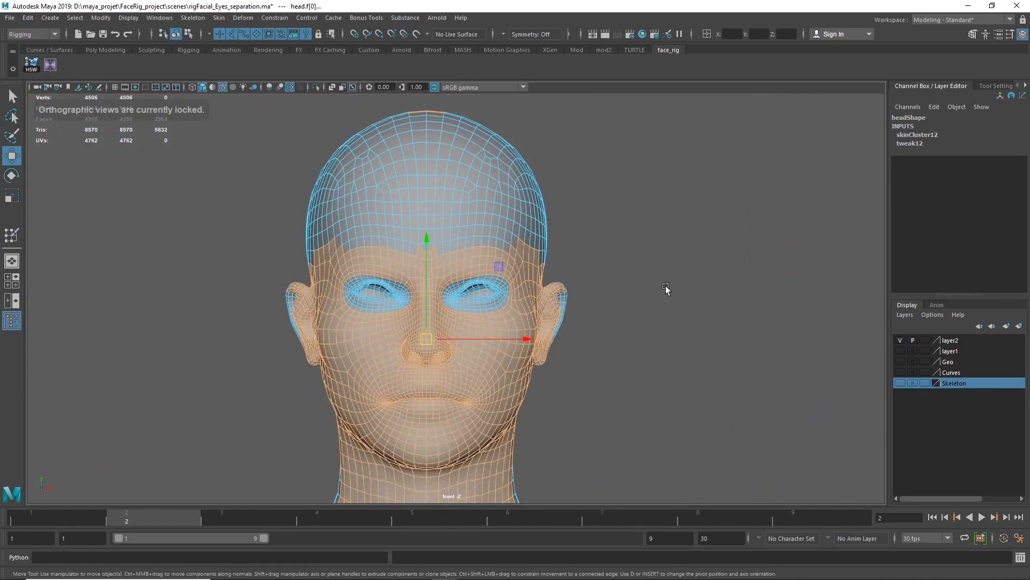
{"action": "key", "text": "space"}
{"action": "key", "text": "space"}
{"action": "right_click_drag", "start_coordinate": [720, 275], "coordinate": [461, 259], "text": "alt"}
{"action": "left_click_drag", "start_coordinate": [462, 259], "coordinate": [439, 261], "text": "alt"}
{"action": "right_click_drag", "start_coordinate": [439, 260], "coordinate": [719, 279], "text": "alt"}
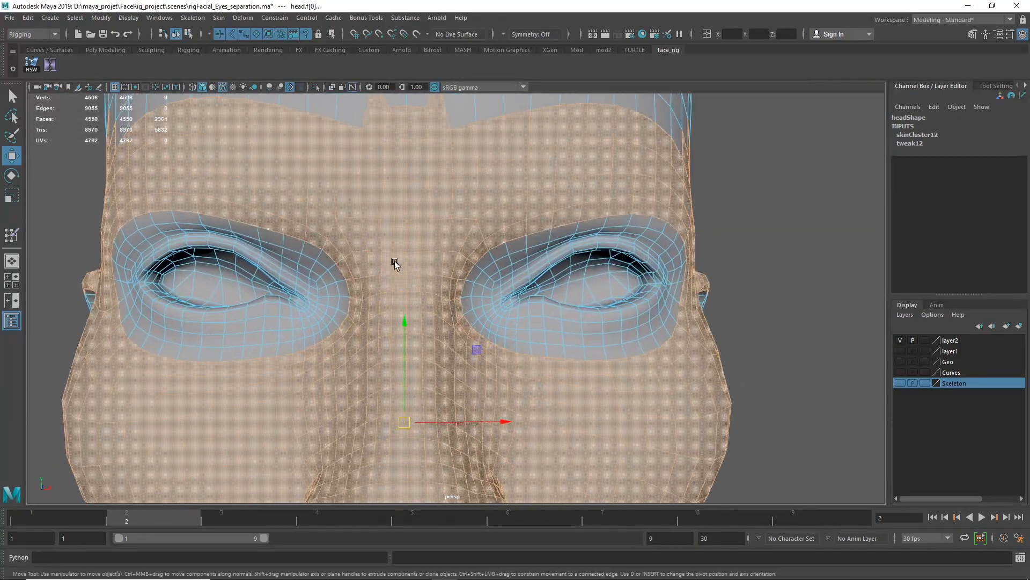
{"action": "left_click_drag", "start_coordinate": [344, 266], "coordinate": [468, 268], "text": "ctrl"}
{"action": "left_click_drag", "start_coordinate": [400, 212], "coordinate": [422, 238], "text": "ctrl"}
Deselect the forehead faces above the left eye and the temple faces back to the left ear.
{"action": "left_click_drag", "start_coordinate": [762, 234], "coordinate": [663, 247], "text": "alt"}
{"action": "left_click_drag", "start_coordinate": [217, 300], "coordinate": [242, 288], "text": "ctrl"}
{"action": "left_click_drag", "start_coordinate": [381, 226], "coordinate": [450, 266], "text": "ctrl"}
{"action": "left_click_drag", "start_coordinate": [602, 204], "coordinate": [639, 208], "text": "ctrl"}
{"action": "right_click_drag", "start_coordinate": [400, 216], "coordinate": [329, 221], "text": "alt"}
{"action": "mouse_move", "coordinate": [329, 221]}
{"action": "left_mouse_down", "text": "alt"}
{"action": "mouse_move", "coordinate": [247, 187]}
{"action": "mouse_move", "coordinate": [225, 212]}
{"action": "left_mouse_up", "text": "alt"}
{"action": "right_click_drag", "start_coordinate": [226, 212], "coordinate": [354, 219], "text": "alt"}
{"action": "left_click_drag", "start_coordinate": [153, 223], "coordinate": [220, 202], "text": "ctrl"}
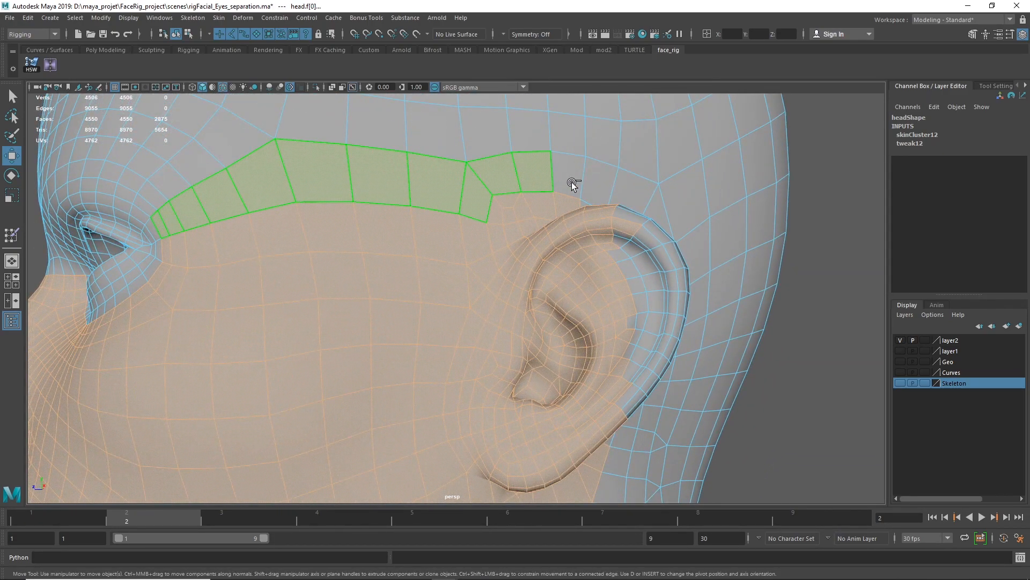
{"action": "left_click_drag", "start_coordinate": [500, 202], "coordinate": [506, 210], "text": "ctrl"}
Deselect the matching faces on the right temple and the forehead above the right eye.
{"action": "right_click_drag", "start_coordinate": [533, 195], "coordinate": [285, 194], "text": "alt"}
{"action": "mouse_move", "coordinate": [284, 194]}
{"action": "left_mouse_down", "text": "alt"}
{"action": "mouse_move", "coordinate": [375, 191]}
{"action": "mouse_move", "coordinate": [262, 193]}
{"action": "mouse_move", "coordinate": [303, 193]}
{"action": "left_mouse_up", "text": "alt"}
{"action": "right_click_drag", "start_coordinate": [303, 193], "coordinate": [748, 195], "text": "alt"}
{"action": "left_click_drag", "start_coordinate": [370, 199], "coordinate": [558, 214], "text": "alt"}
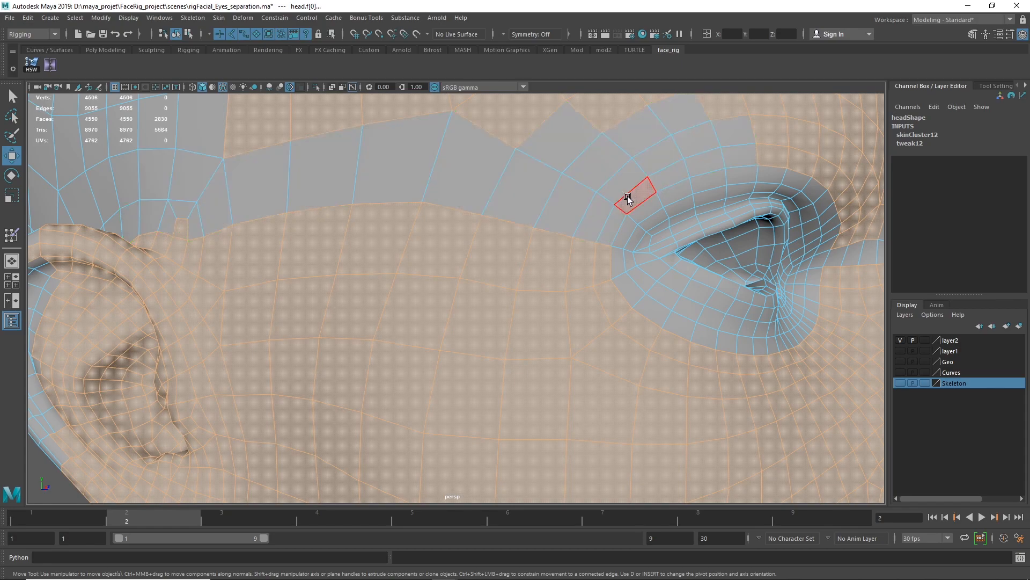
{"action": "right_click_drag", "start_coordinate": [627, 195], "coordinate": [433, 205], "text": "alt"}
{"action": "left_click_drag", "start_coordinate": [433, 205], "coordinate": [476, 237], "text": "alt"}
{"action": "right_click_drag", "start_coordinate": [475, 237], "coordinate": [658, 309], "text": "alt"}
{"action": "left_click_drag", "start_coordinate": [657, 308], "coordinate": [719, 311], "text": "alt"}
{"action": "right_click_drag", "start_coordinate": [720, 311], "coordinate": [317, 306], "text": "alt"}
{"action": "left_click_drag", "start_coordinate": [316, 306], "coordinate": [354, 303], "text": "alt"}
{"action": "right_click_drag", "start_coordinate": [354, 303], "coordinate": [503, 288], "text": "alt"}
{"action": "mouse_move", "coordinate": [521, 285]}
{"action": "left_mouse_down", "text": "alt"}
{"action": "mouse_move", "coordinate": [432, 300]}
{"action": "mouse_move", "coordinate": [587, 291]}
{"action": "mouse_move", "coordinate": [585, 300]}
{"action": "mouse_move", "coordinate": [404, 301]}
{"action": "mouse_move", "coordinate": [539, 294]}
{"action": "left_mouse_up", "text": "alt"}
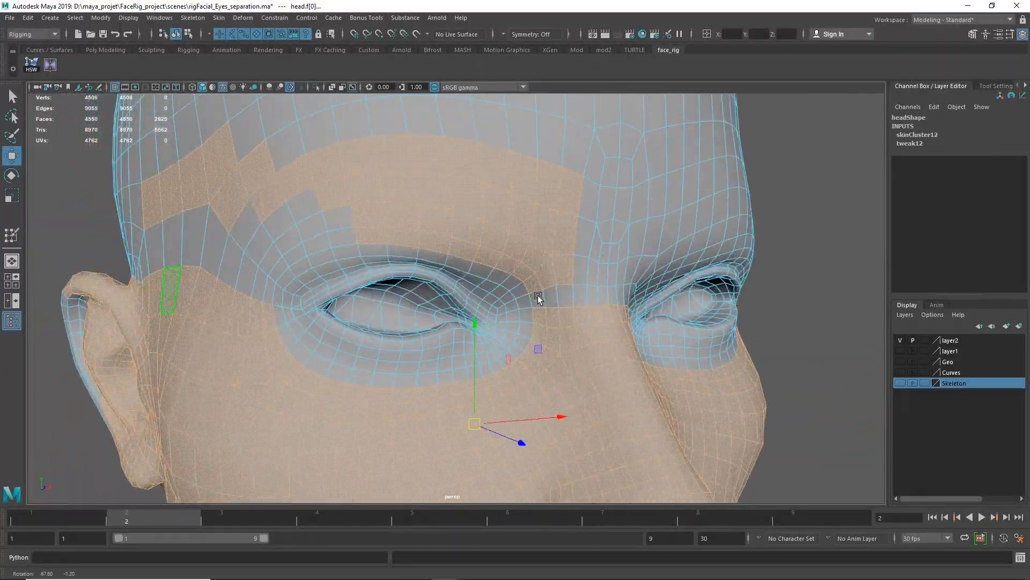
{"action": "left_click_drag", "start_coordinate": [317, 182], "coordinate": [161, 199], "text": "ctrl"}
Deselect the lowest rows of faces around the base of the neck.
{"action": "right_click_drag", "start_coordinate": [510, 206], "coordinate": [384, 189], "text": "alt"}
{"action": "left_click_drag", "start_coordinate": [383, 188], "coordinate": [378, 216], "text": "alt"}
{"action": "right_click_drag", "start_coordinate": [379, 215], "coordinate": [529, 210], "text": "alt"}
{"action": "left_click_drag", "start_coordinate": [530, 213], "coordinate": [590, 216], "text": "alt"}
{"action": "right_click_drag", "start_coordinate": [590, 216], "coordinate": [626, 215], "text": "alt"}
{"action": "left_click_drag", "start_coordinate": [626, 214], "coordinate": [544, 223], "text": "alt"}
{"action": "right_click_drag", "start_coordinate": [544, 223], "coordinate": [347, 220], "text": "alt"}
{"action": "left_click_drag", "start_coordinate": [346, 220], "coordinate": [318, 242], "text": "alt"}
{"action": "right_click_drag", "start_coordinate": [317, 241], "coordinate": [418, 226], "text": "alt"}
{"action": "mouse_move", "coordinate": [419, 225]}
{"action": "left_mouse_down", "text": "alt"}
{"action": "mouse_move", "coordinate": [461, 214]}
{"action": "mouse_move", "coordinate": [427, 204]}
{"action": "mouse_move", "coordinate": [688, 336]}
{"action": "mouse_move", "coordinate": [471, 332]}
{"action": "mouse_move", "coordinate": [530, 332]}
{"action": "mouse_move", "coordinate": [296, 362]}
{"action": "mouse_move", "coordinate": [418, 391]}
{"action": "left_mouse_up", "text": "alt"}
{"action": "left_click_drag", "start_coordinate": [689, 398], "coordinate": [444, 345], "text": "alt"}
{"action": "left_click_drag", "start_coordinate": [349, 321], "coordinate": [625, 373], "text": "ctrl"}
{"action": "left_click_drag", "start_coordinate": [625, 373], "coordinate": [750, 335], "text": "alt"}
Inspect the face selection around the jaw, ears, eyes and neck from several angles.
{"action": "scroll", "coordinate": [752, 333], "scroll_direction": "up", "scroll_amount": 8}
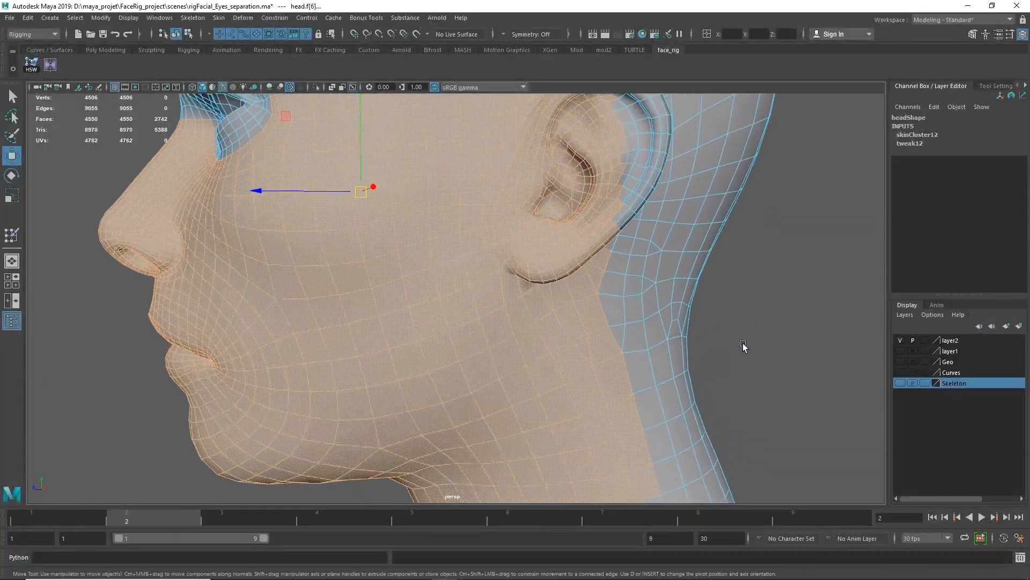
{"action": "middle_click_drag", "start_coordinate": [758, 232], "coordinate": [749, 324], "text": "alt"}
{"action": "scroll", "coordinate": [533, 224], "scroll_direction": "down", "scroll_amount": 8}
{"action": "left_click_drag", "start_coordinate": [506, 284], "coordinate": [559, 282], "text": "alt"}
{"action": "scroll", "coordinate": [559, 282], "scroll_direction": "up", "scroll_amount": 7}
{"action": "middle_click_drag", "start_coordinate": [580, 228], "coordinate": [589, 357], "text": "alt"}
{"action": "scroll", "coordinate": [442, 327], "scroll_direction": "down", "scroll_amount": 9}
{"action": "left_click_drag", "start_coordinate": [499, 322], "coordinate": [557, 258], "text": "alt"}
{"action": "scroll", "coordinate": [557, 258], "scroll_direction": "up", "scroll_amount": 3}
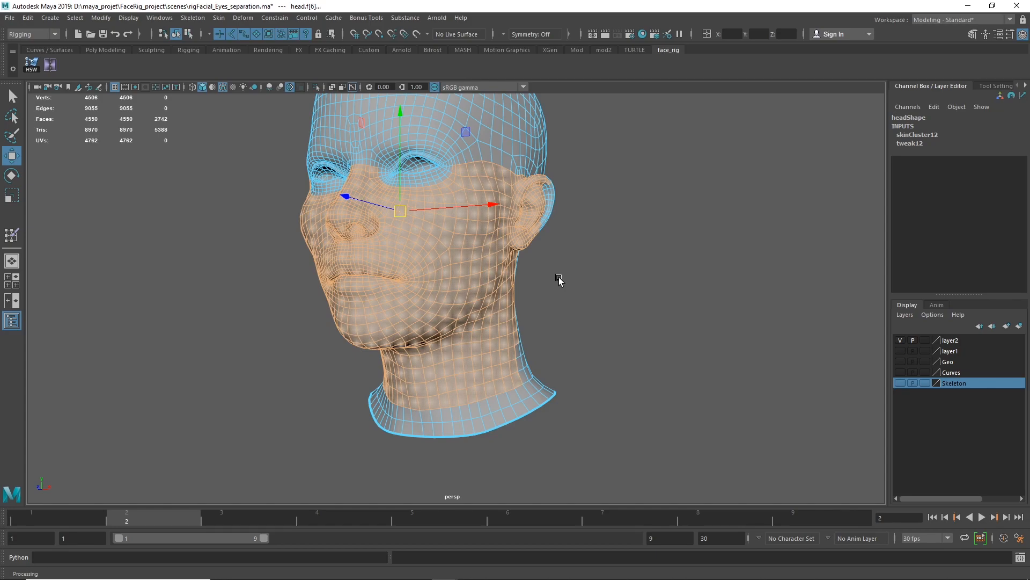
{"action": "left_click_drag", "start_coordinate": [573, 273], "coordinate": [523, 326], "text": "alt"}
{"action": "right_click_drag", "start_coordinate": [523, 326], "coordinate": [330, 346], "text": "alt"}
{"action": "left_click_drag", "start_coordinate": [455, 324], "coordinate": [515, 329], "text": "alt"}
{"action": "right_click_drag", "start_coordinate": [515, 329], "coordinate": [624, 385], "text": "alt"}
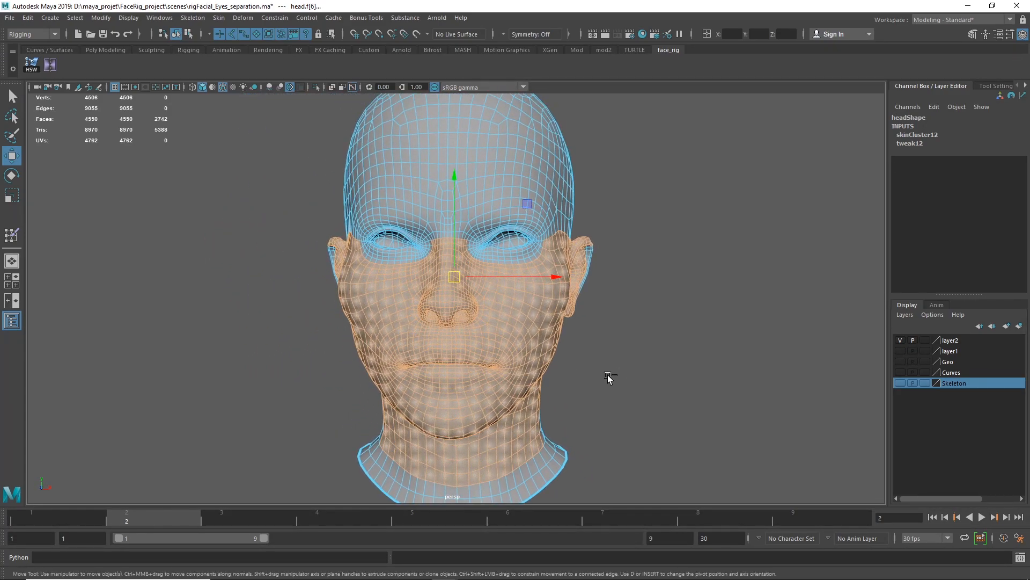
Convert the face selection to vertices and save it as a quick select set named Bnd_jaw on the face_rig shelf.
{"action": "key", "text": "ctrl+F9"}
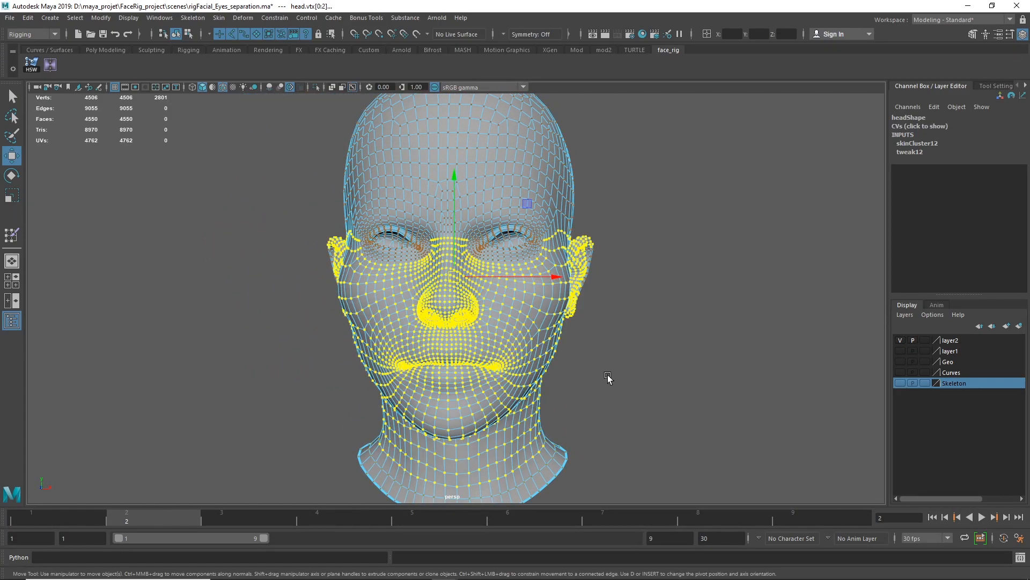
{"action": "left_click", "coordinate": [54, 18]}
{"action": "mouse_move", "coordinate": [101, 239]}
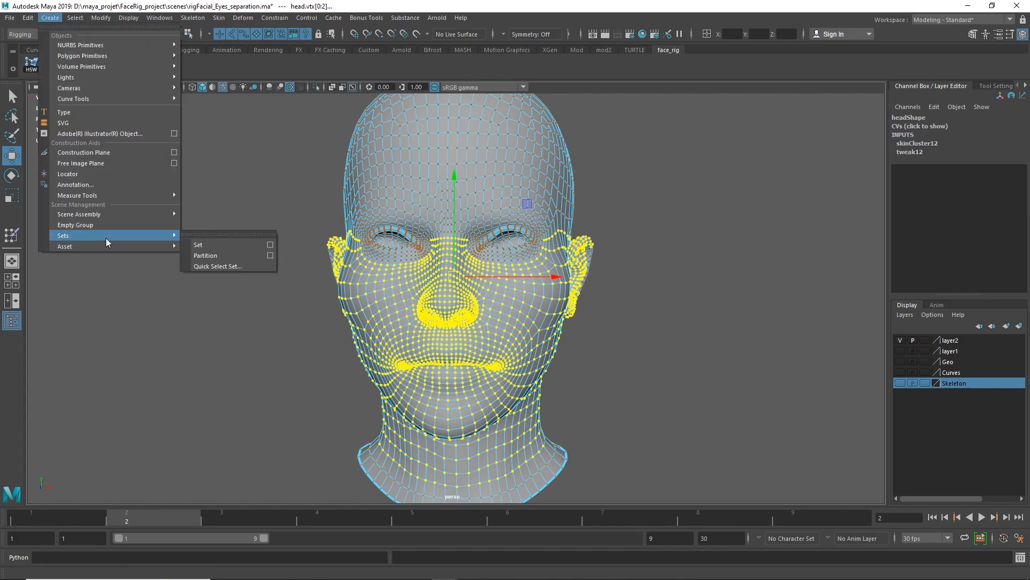
{"action": "left_click", "coordinate": [239, 266]}
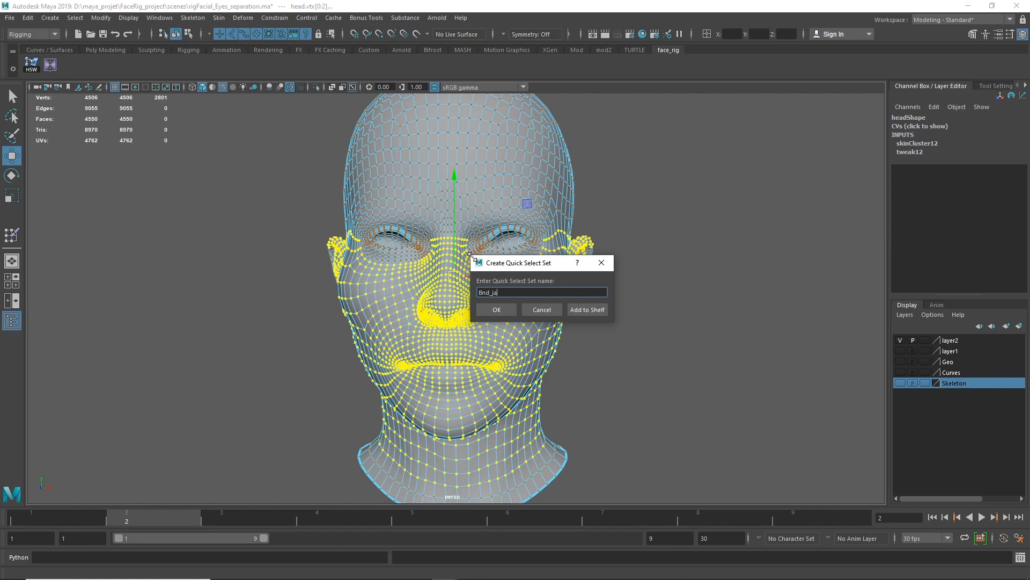
{"action": "left_click", "coordinate": [588, 311]}
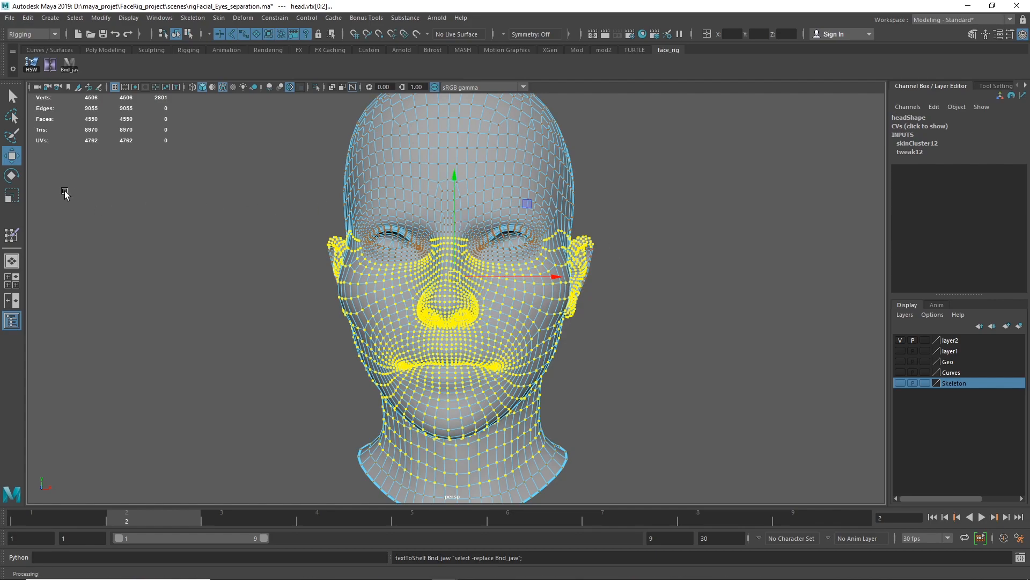
Deselect the vertices on the face's centre line in the front view, working down from the nose bridge.
{"action": "left_click_drag", "start_coordinate": [608, 237], "coordinate": [767, 239], "text": "alt"}
{"action": "right_click_drag", "start_coordinate": [753, 240], "coordinate": [810, 240], "text": "alt"}
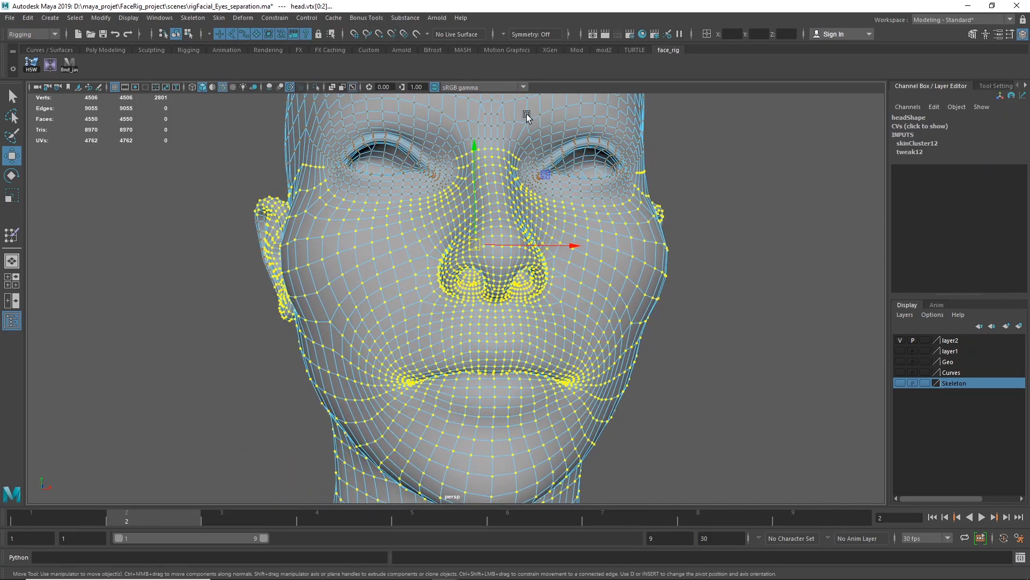
{"action": "left_click_drag", "start_coordinate": [725, 313], "coordinate": [1018, 272], "text": "alt"}
{"action": "right_click_drag", "start_coordinate": [1017, 273], "coordinate": [1026, 272], "text": "alt"}
{"action": "middle_click_drag", "start_coordinate": [630, 448], "coordinate": [696, 340], "text": "alt"}
{"action": "right_click_drag", "start_coordinate": [697, 341], "coordinate": [778, 322], "text": "alt"}
{"action": "middle_click_drag", "start_coordinate": [536, 159], "coordinate": [612, 209], "text": "alt"}
{"action": "left_click_drag", "start_coordinate": [472, 218], "coordinate": [472, 433], "text": "ctrl"}
{"action": "middle_click_drag", "start_coordinate": [602, 333], "coordinate": [594, 65], "text": "alt"}
{"action": "left_click_drag", "start_coordinate": [476, 174], "coordinate": [464, 452], "text": "ctrl"}
Deselect the remaining centre-line vertices down the chin and the front of the neck.
{"action": "middle_click_drag", "start_coordinate": [579, 386], "coordinate": [574, 65], "text": "alt"}
{"action": "left_click_drag", "start_coordinate": [472, 123], "coordinate": [453, 464], "text": "ctrl"}
{"action": "middle_click_drag", "start_coordinate": [598, 344], "coordinate": [608, 94], "text": "alt"}
{"action": "left_click_drag", "start_coordinate": [493, 211], "coordinate": [455, 478], "text": "ctrl"}
{"action": "right_click_drag", "start_coordinate": [598, 344], "coordinate": [473, 337], "text": "alt"}
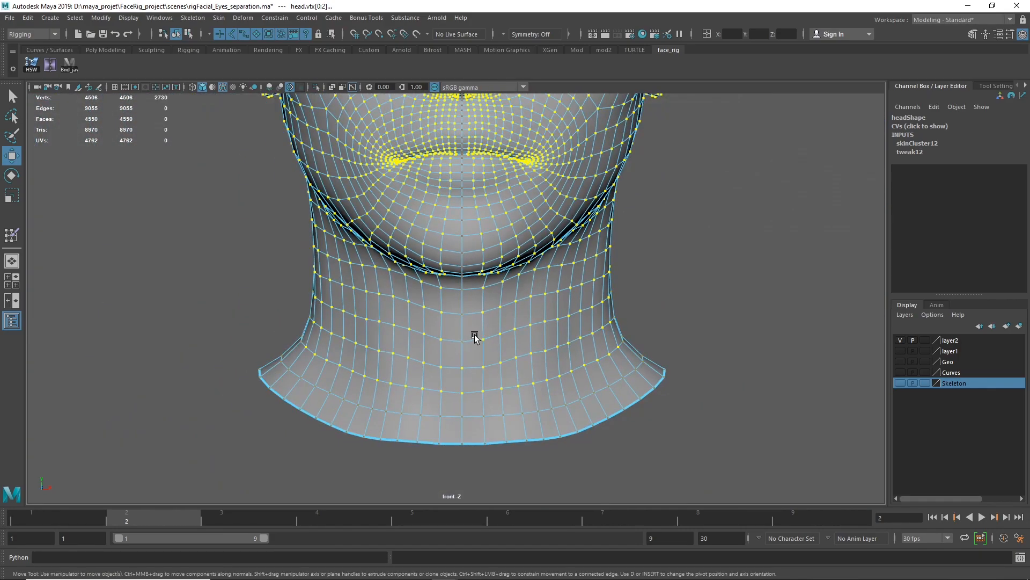
{"action": "left_click_drag", "start_coordinate": [452, 453], "coordinate": [452, 454], "text": "ctrl"}
{"action": "left_click_drag", "start_coordinate": [716, 296], "coordinate": [644, 478], "text": "alt"}
{"action": "left_click_drag", "start_coordinate": [444, 234], "coordinate": [492, 236], "text": "ctrl"}
Inspect the vertex selection around the head in wireframe and shaded display.
{"action": "key", "text": "4"}
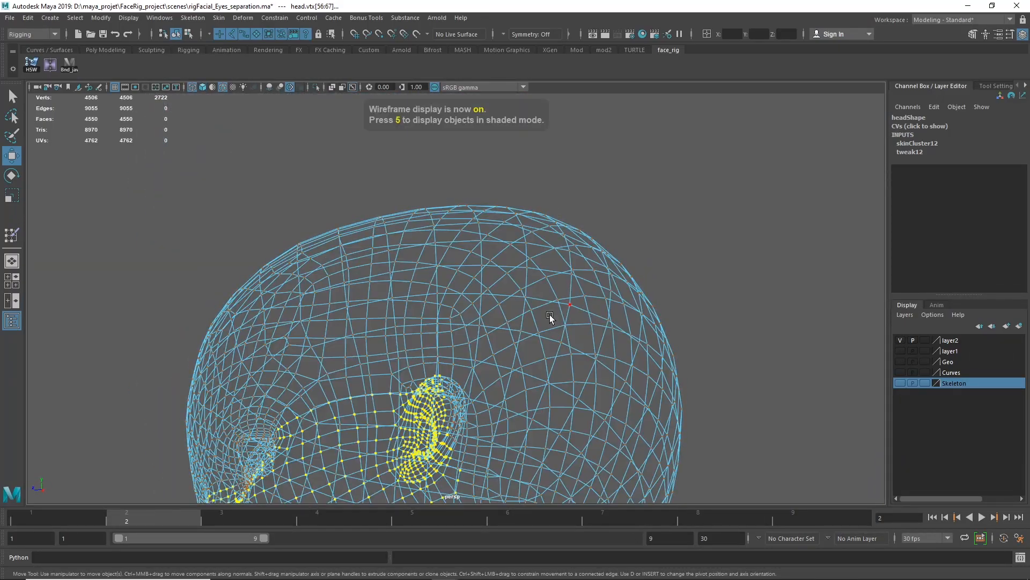
{"action": "right_click_drag", "start_coordinate": [550, 314], "coordinate": [448, 315], "text": "alt"}
{"action": "left_click_drag", "start_coordinate": [616, 310], "coordinate": [633, 239], "text": "alt"}
{"action": "right_click_drag", "start_coordinate": [632, 239], "coordinate": [665, 398], "text": "alt"}
{"action": "left_click_drag", "start_coordinate": [664, 397], "coordinate": [634, 366], "text": "alt"}
{"action": "right_click_drag", "start_coordinate": [635, 366], "coordinate": [514, 348], "text": "alt"}
{"action": "key", "text": "5"}
{"action": "mouse_move", "coordinate": [514, 348]}
{"action": "left_mouse_down", "text": "alt"}
{"action": "mouse_move", "coordinate": [433, 306]}
{"action": "mouse_move", "coordinate": [717, 350]}
{"action": "mouse_move", "coordinate": [736, 306]}
{"action": "mouse_move", "coordinate": [621, 368]}
{"action": "left_mouse_up", "text": "alt"}
{"action": "right_click_drag", "start_coordinate": [621, 367], "coordinate": [505, 338], "text": "alt"}
{"action": "left_click_drag", "start_coordinate": [504, 338], "coordinate": [457, 327], "text": "alt"}
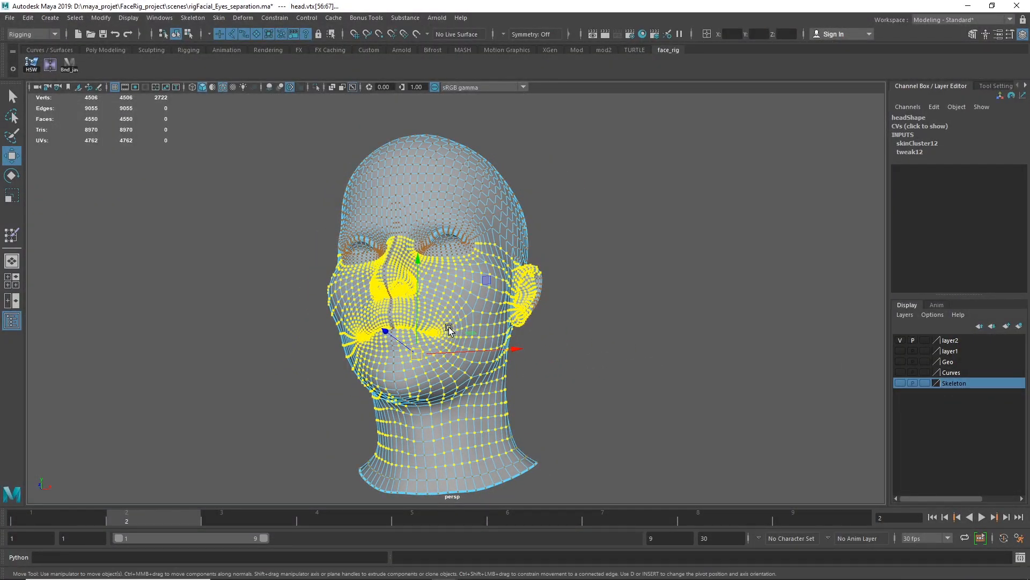
{"action": "right_click_drag", "start_coordinate": [422, 339], "coordinate": [510, 326], "text": "alt"}
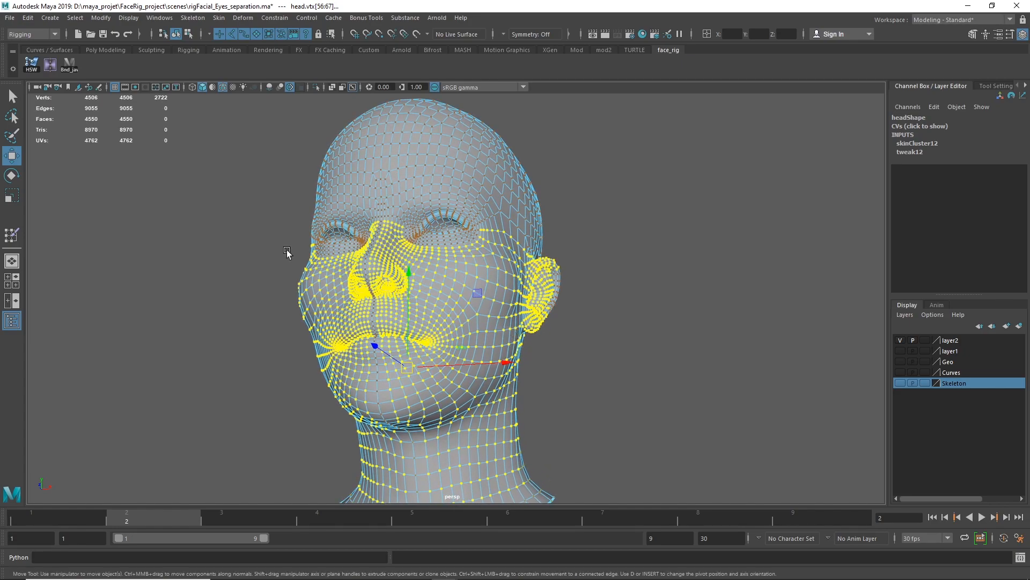
Save the vertex selection as a quick select set named M_jaw on the face_rig shelf and group it beside Bnd_jaw.
{"action": "left_click", "coordinate": [31, 18]}
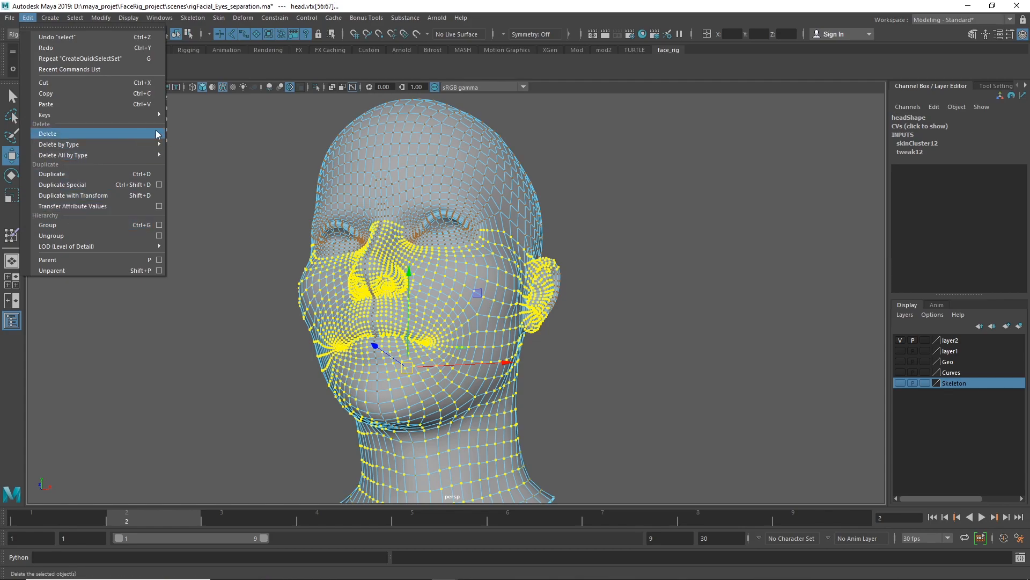
{"action": "mouse_move", "coordinate": [50, 17]}
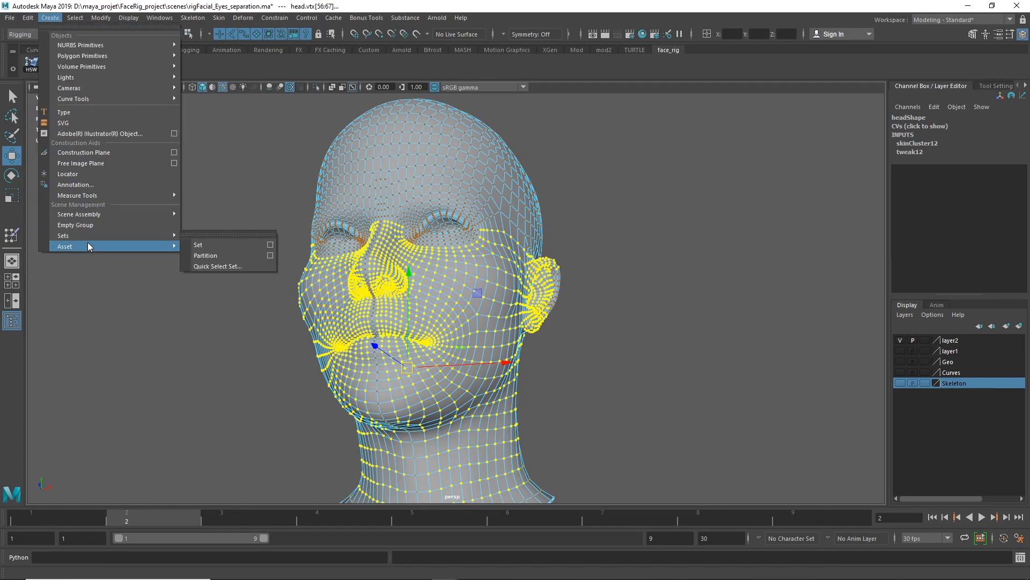
{"action": "left_click", "coordinate": [222, 267]}
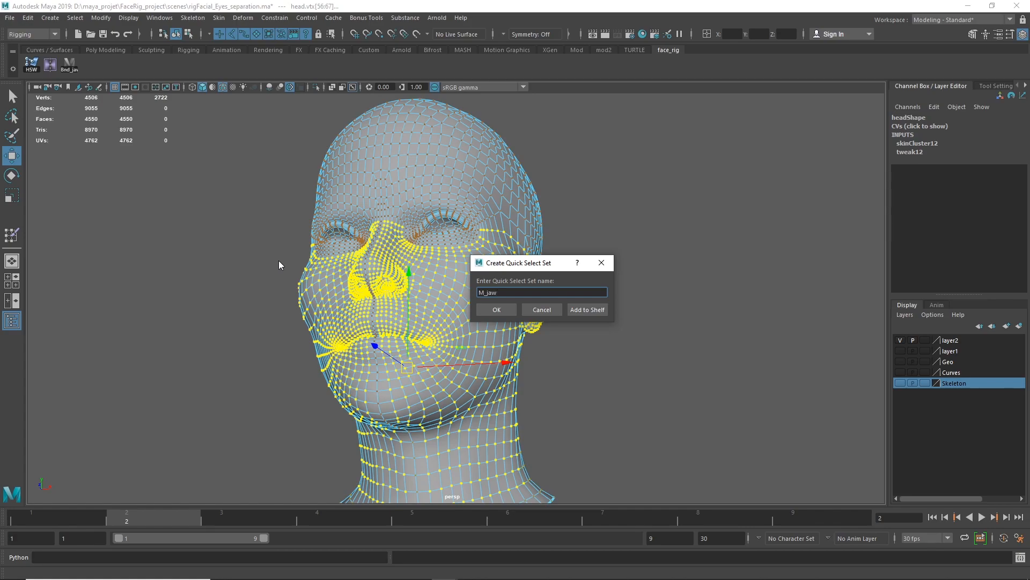
{"action": "left_click", "coordinate": [587, 310]}
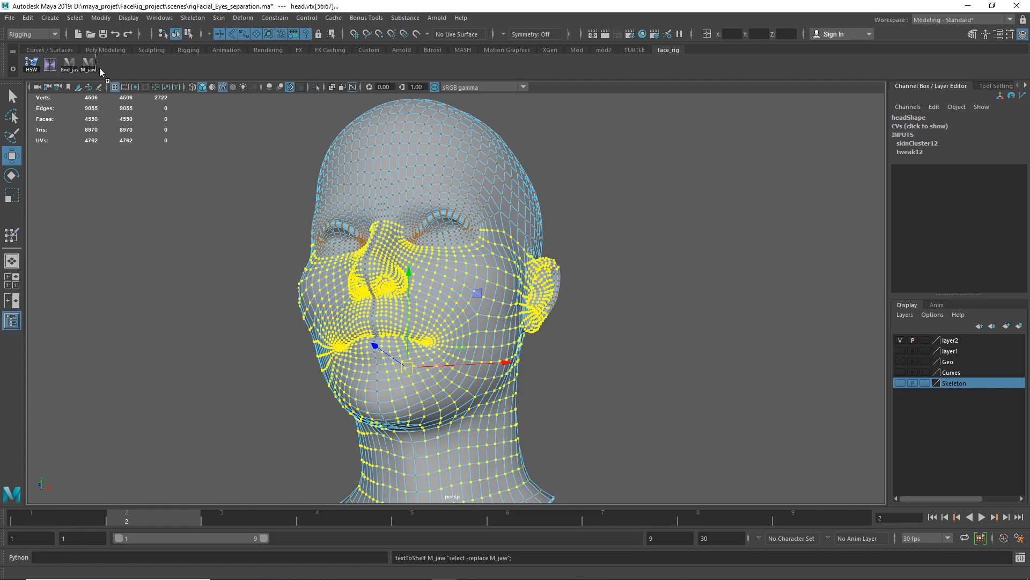
{"action": "middle_click_drag", "start_coordinate": [105, 68], "coordinate": [105, 72]}
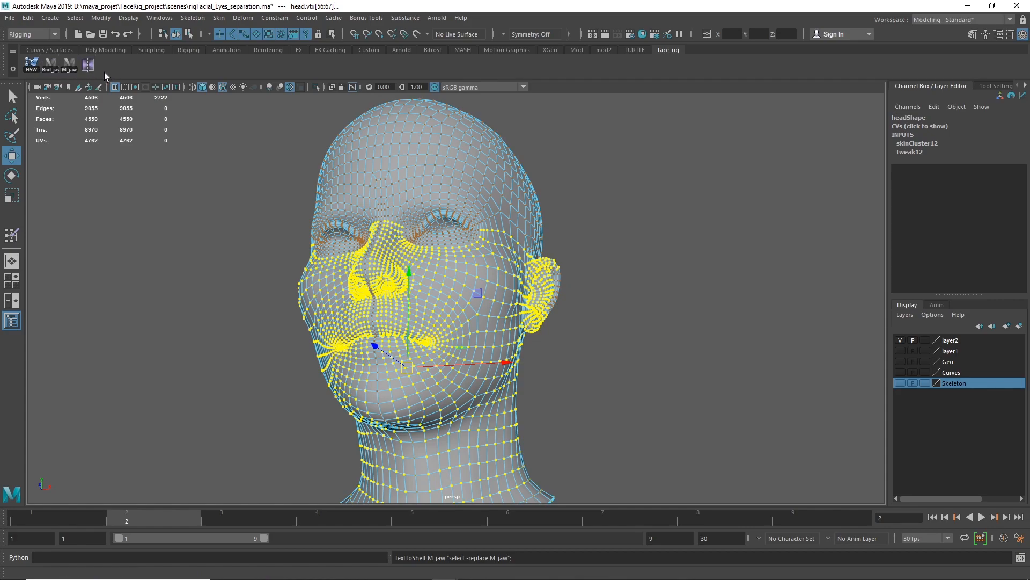
Recall the M_jaw and Bnd_jaw selection sets to check them, and move Bnd_jaw to the end of the face_rig shelf.
{"action": "left_click", "coordinate": [65, 71]}
{"action": "left_click", "coordinate": [160, 208]}
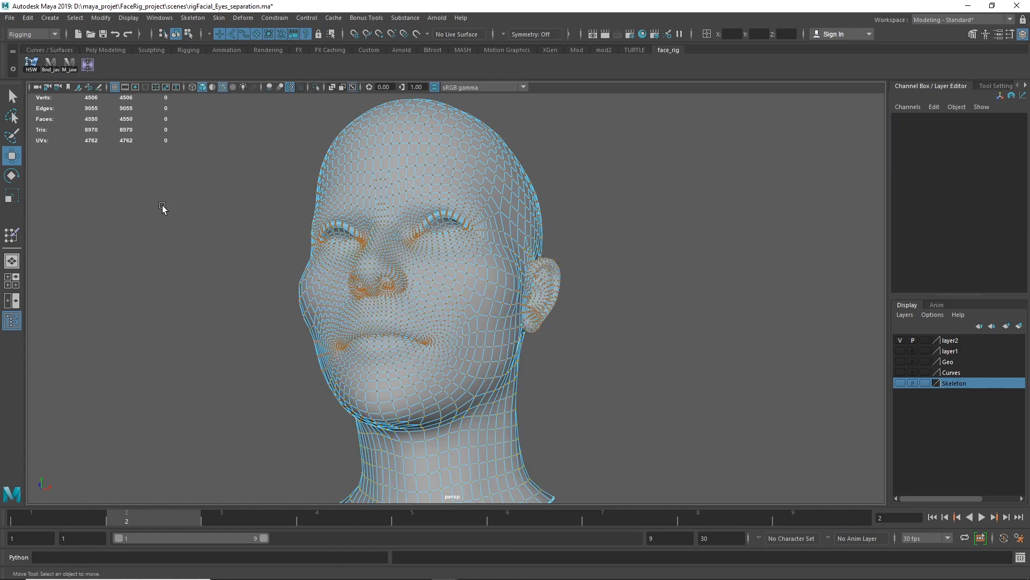
{"action": "right_click_drag", "start_coordinate": [347, 173], "coordinate": [411, 148]}
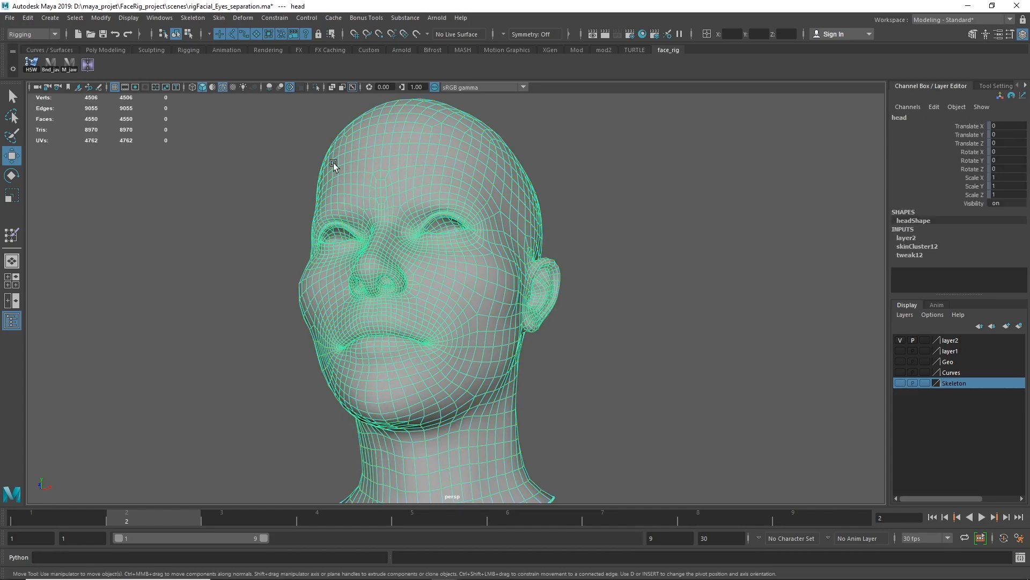
{"action": "left_click", "coordinate": [71, 62]}
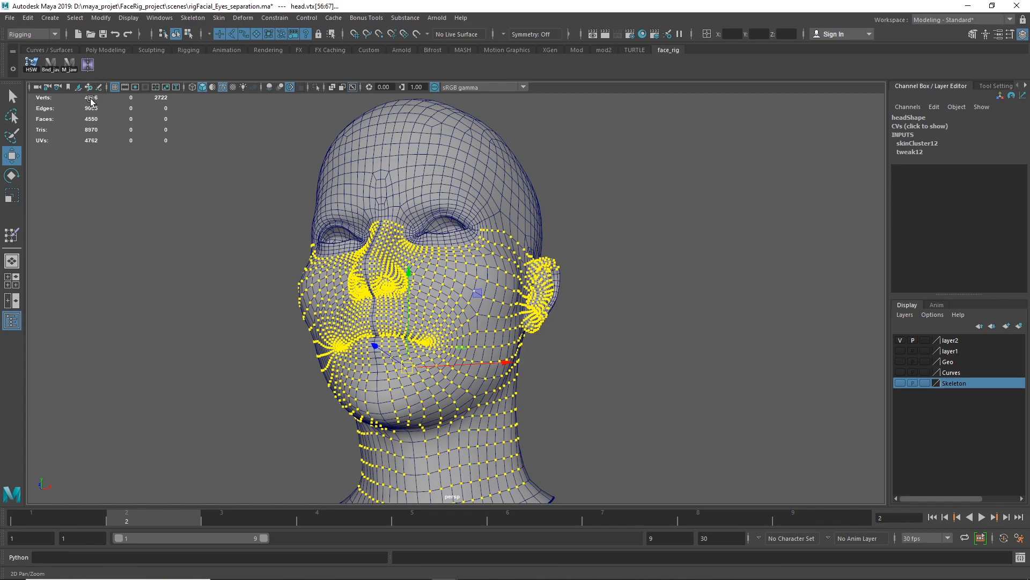
{"action": "left_click", "coordinate": [140, 183]}
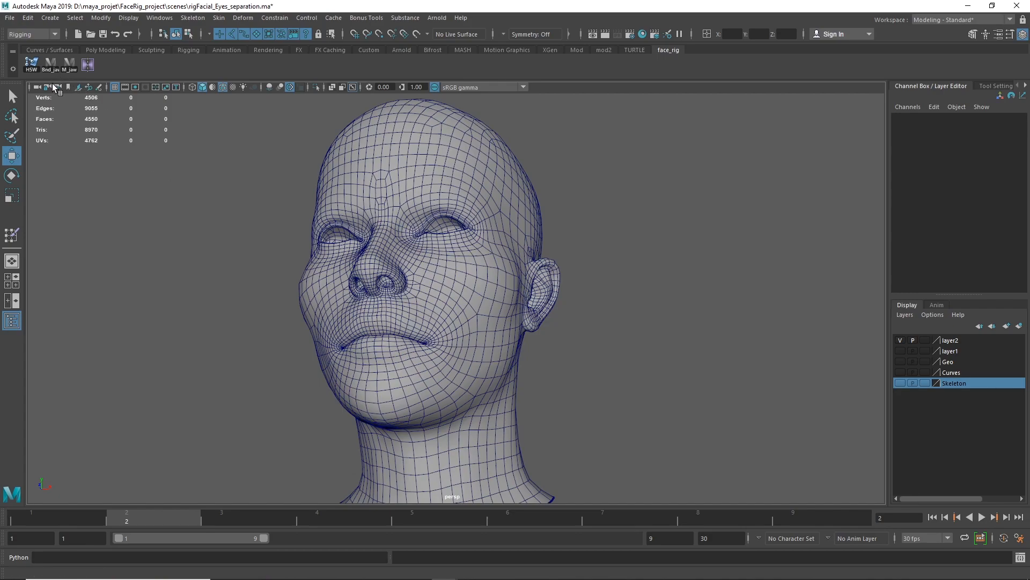
{"action": "left_click", "coordinate": [48, 63]}
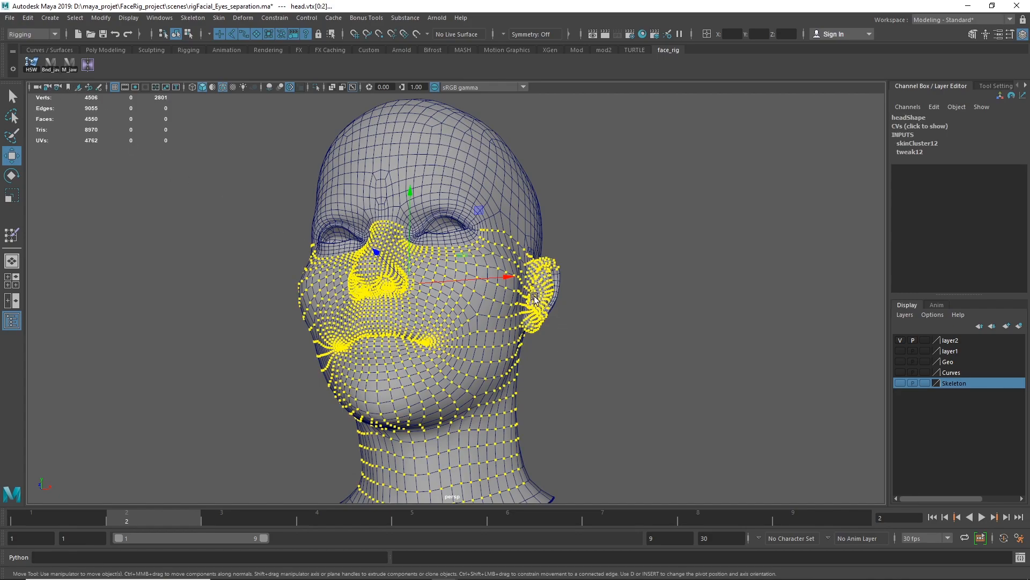
{"action": "left_click", "coordinate": [163, 201]}
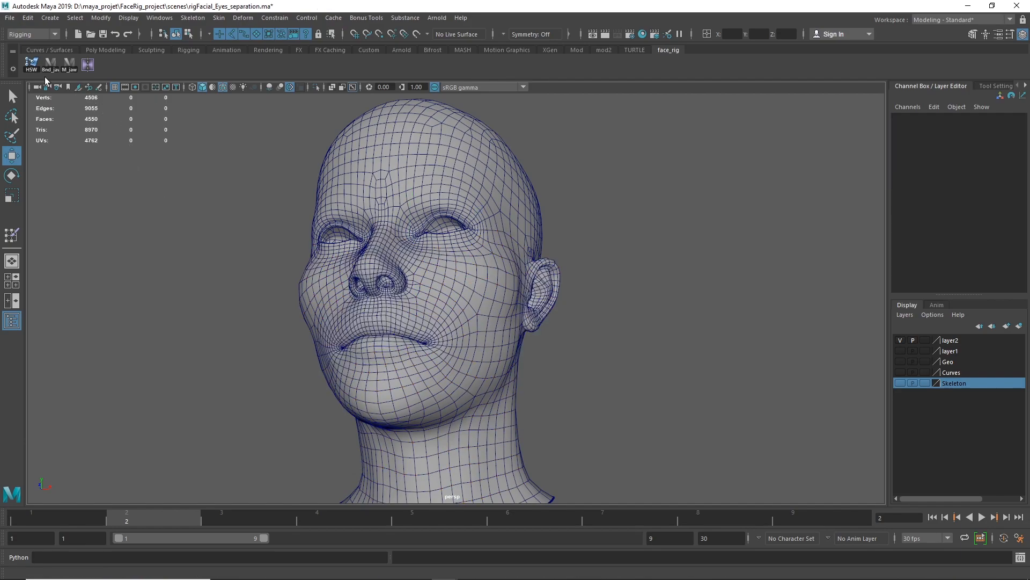
{"action": "middle_click_drag", "start_coordinate": [52, 67], "coordinate": [106, 65]}
Create a joint in front of the face in the side view, at about Y 166.45, Z 21.93, with a radius of 1.3.
{"action": "key", "text": "F10"}
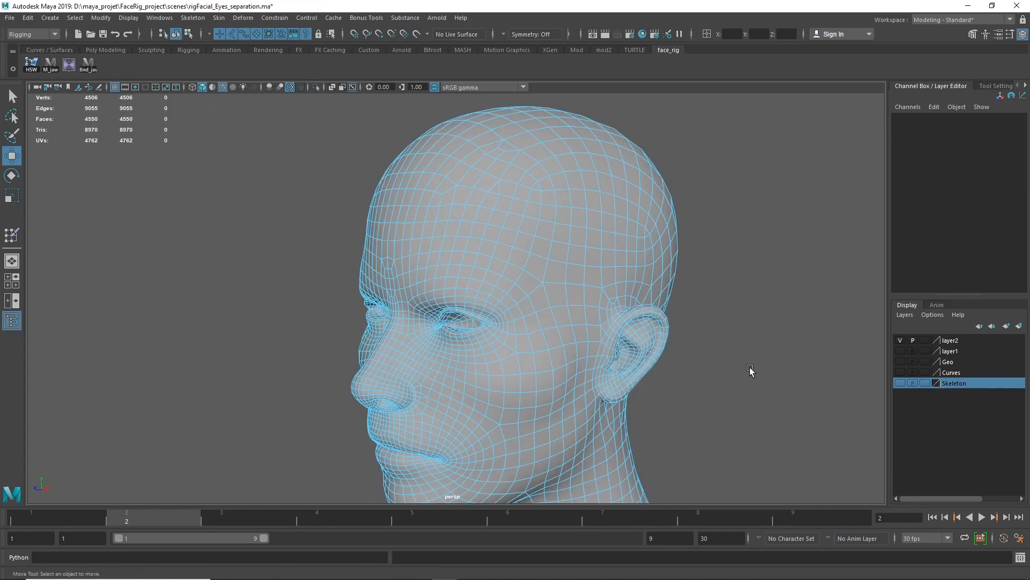
{"action": "right_click_drag", "start_coordinate": [774, 375], "coordinate": [477, 364], "text": "alt"}
{"action": "left_click_drag", "start_coordinate": [553, 369], "coordinate": [492, 365], "text": "alt"}
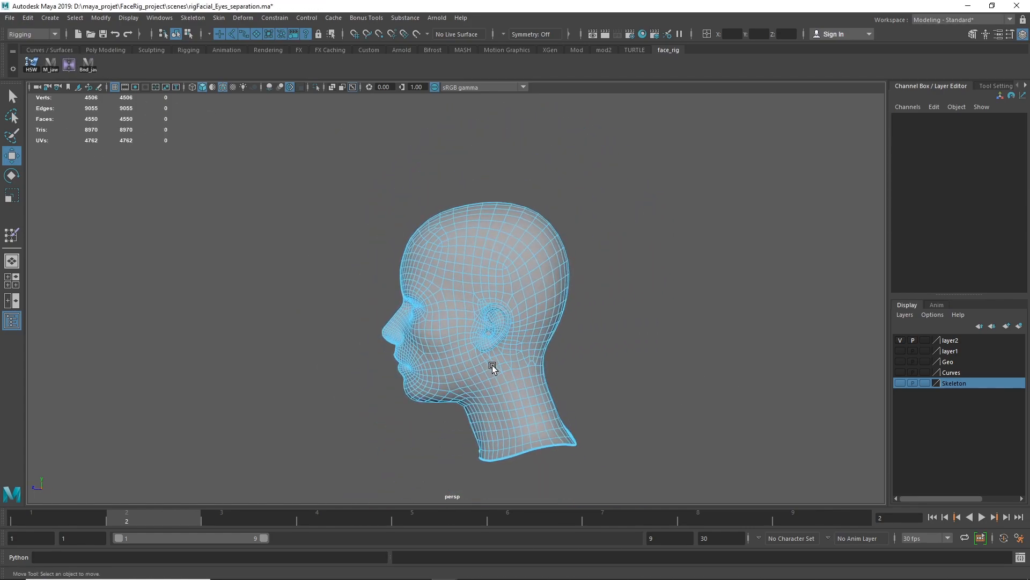
{"action": "right_click_drag", "start_coordinate": [492, 365], "coordinate": [694, 357], "text": "alt"}
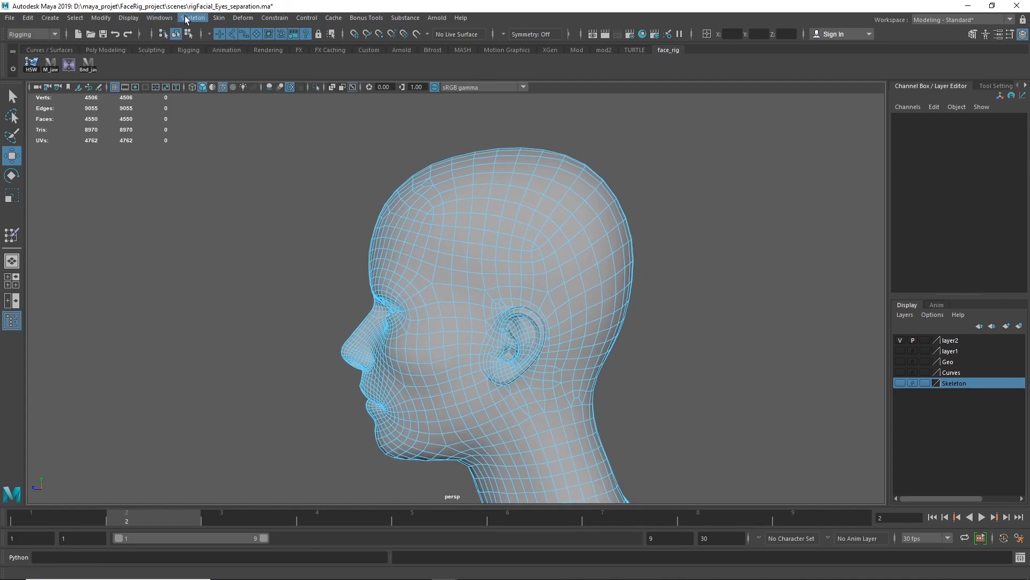
{"action": "left_click", "coordinate": [187, 18]}
{"action": "left_click", "coordinate": [241, 44]}
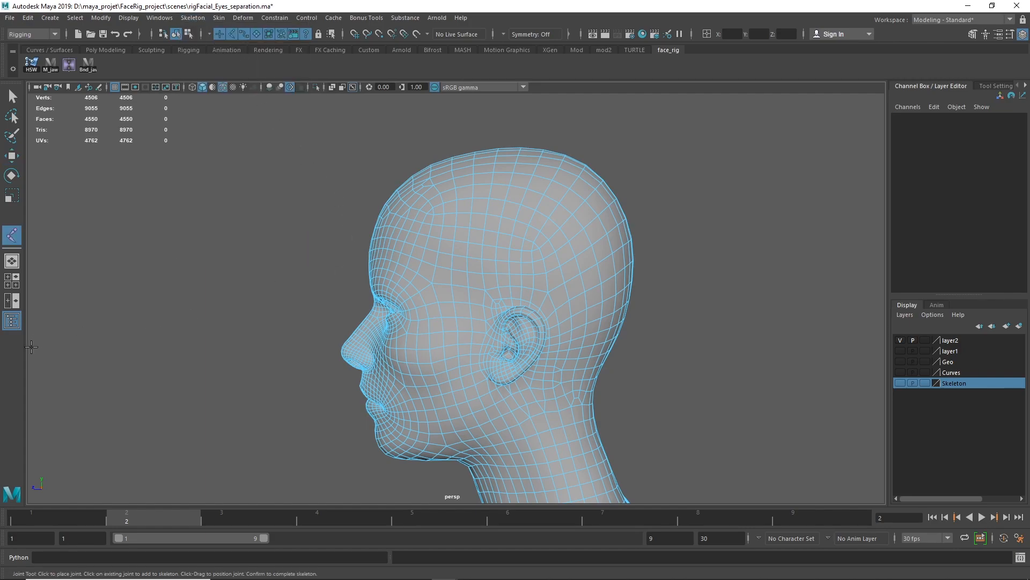
{"action": "key", "text": "space"}
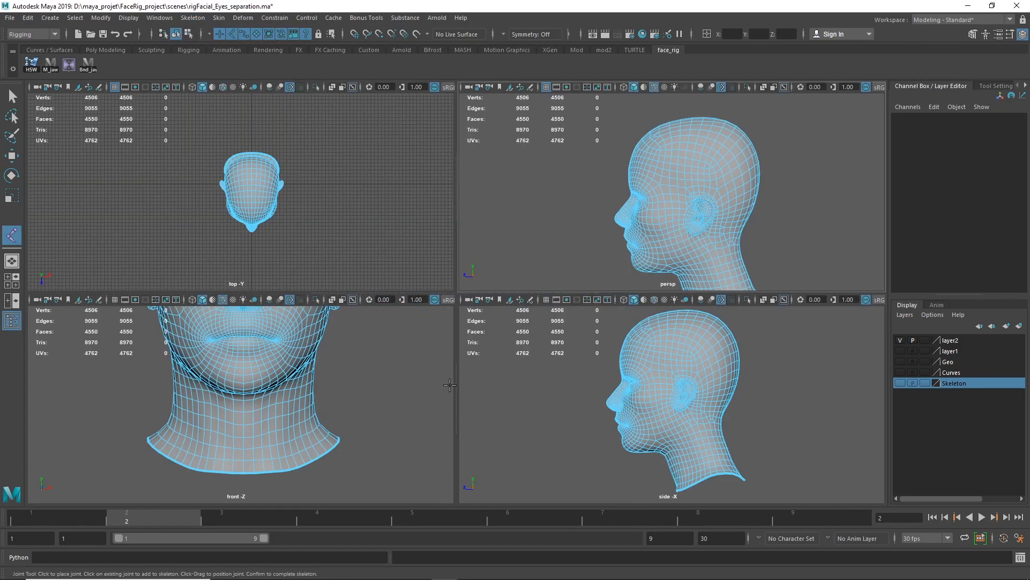
{"action": "key", "text": "space"}
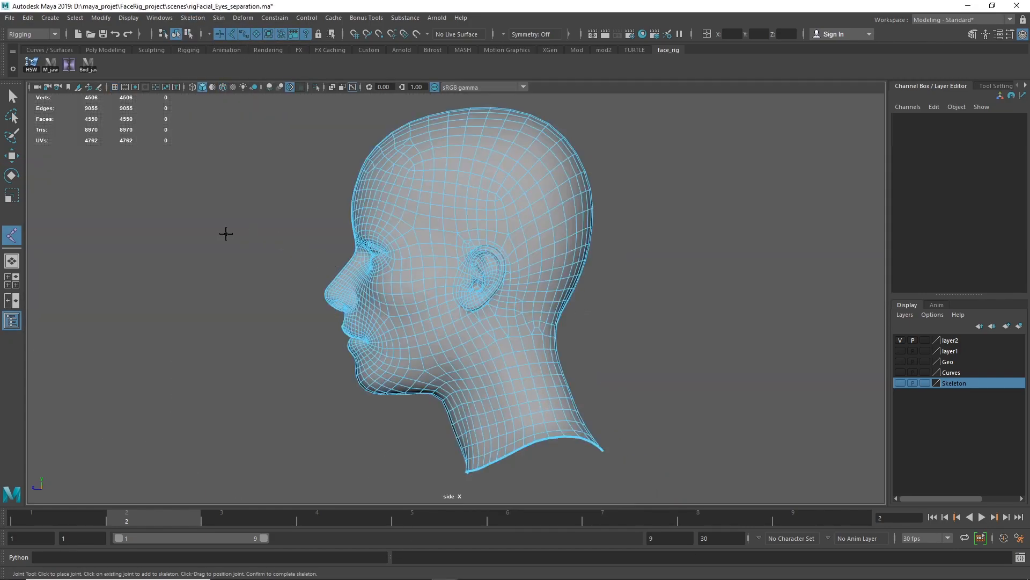
{"action": "left_click", "coordinate": [222, 235]}
{"action": "key", "text": "w"}
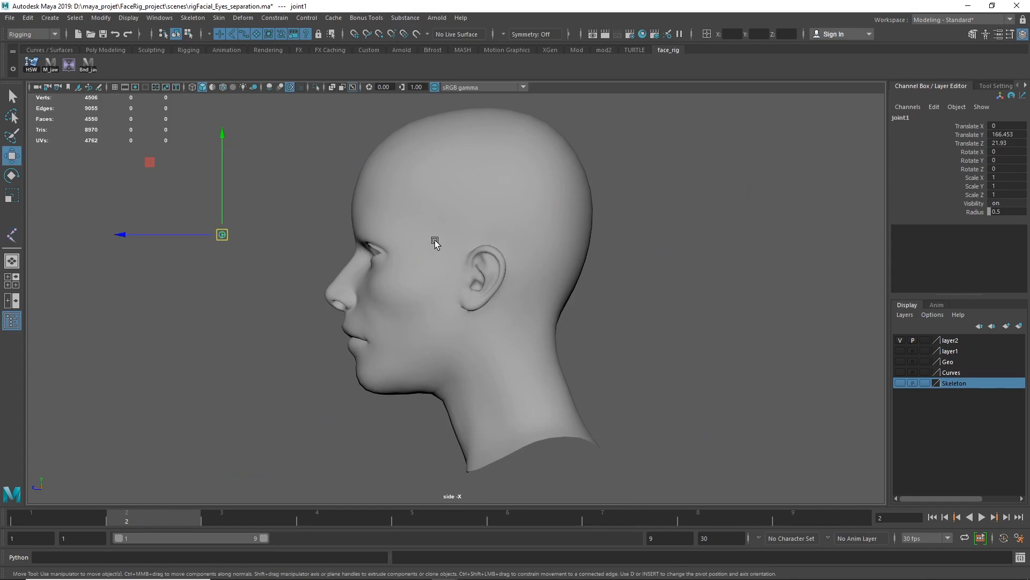
{"action": "left_click", "coordinate": [974, 211]}
{"action": "middle_click_drag", "start_coordinate": [844, 230], "coordinate": [788, 232]}
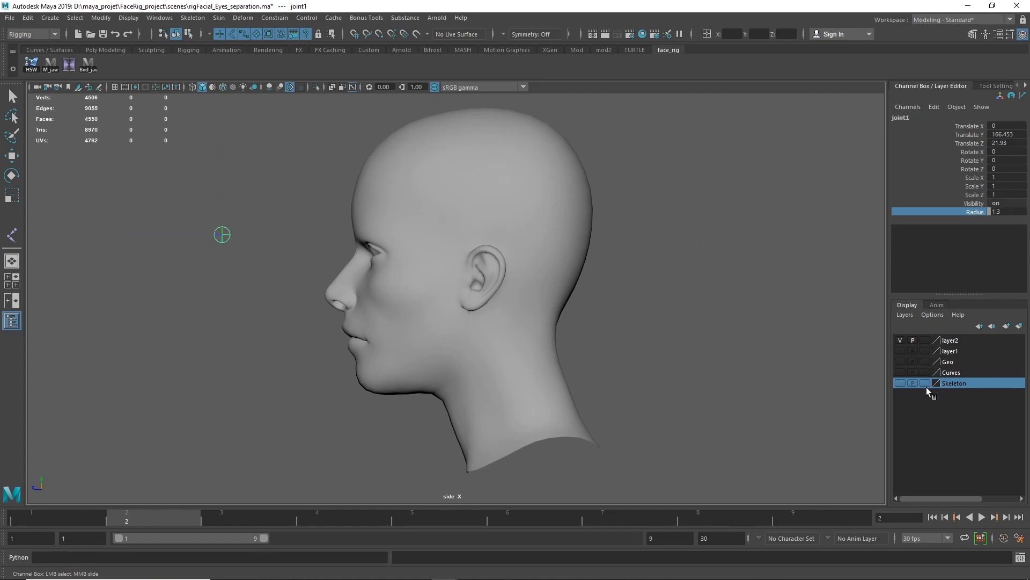
Show the Skeleton layer and shaded wireframe, and move the new joint to the jaw hinge by the earlobe, at about Y 160.25, Z 2.72.
{"action": "left_click", "coordinate": [904, 382]}
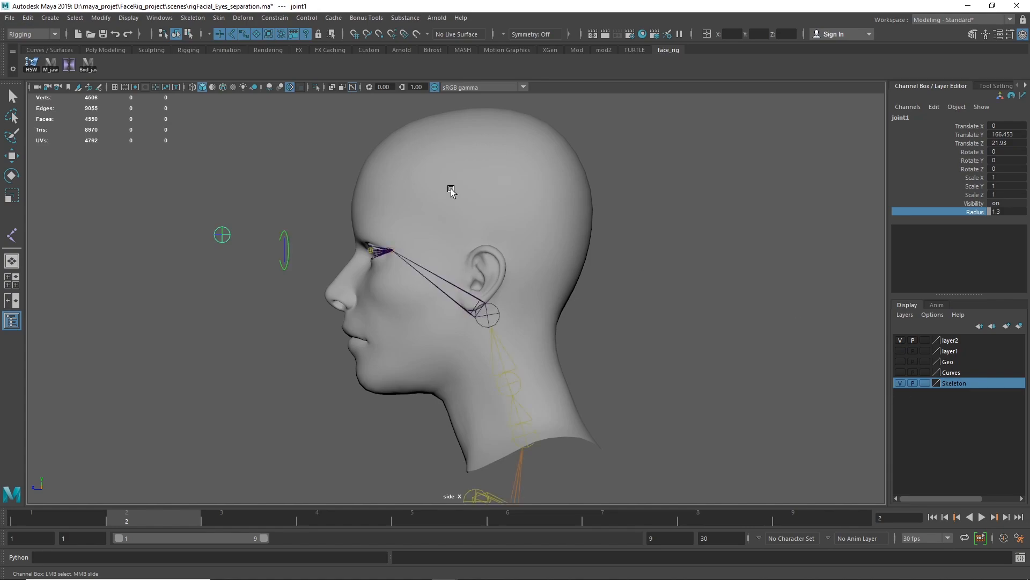
{"action": "left_click", "coordinate": [223, 86]}
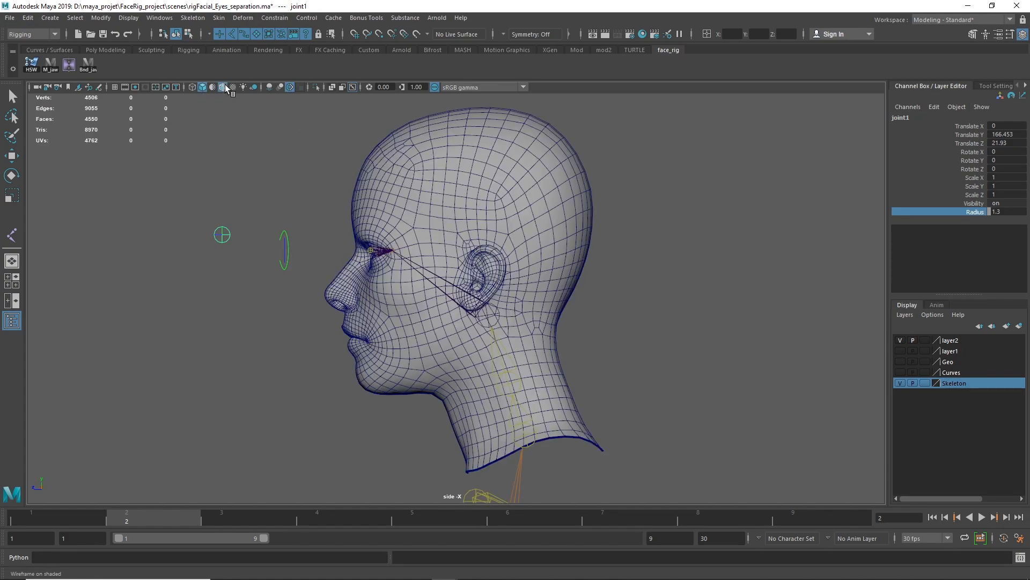
{"action": "mouse_move", "coordinate": [195, 263]}
{"action": "left_mouse_down"}
{"action": "mouse_move", "coordinate": [225, 224]}
{"action": "mouse_move", "coordinate": [525, 346]}
{"action": "mouse_move", "coordinate": [282, 270]}
{"action": "mouse_move", "coordinate": [225, 235]}
{"action": "mouse_move", "coordinate": [481, 363]}
{"action": "left_mouse_up"}
{"action": "key", "text": "w"}
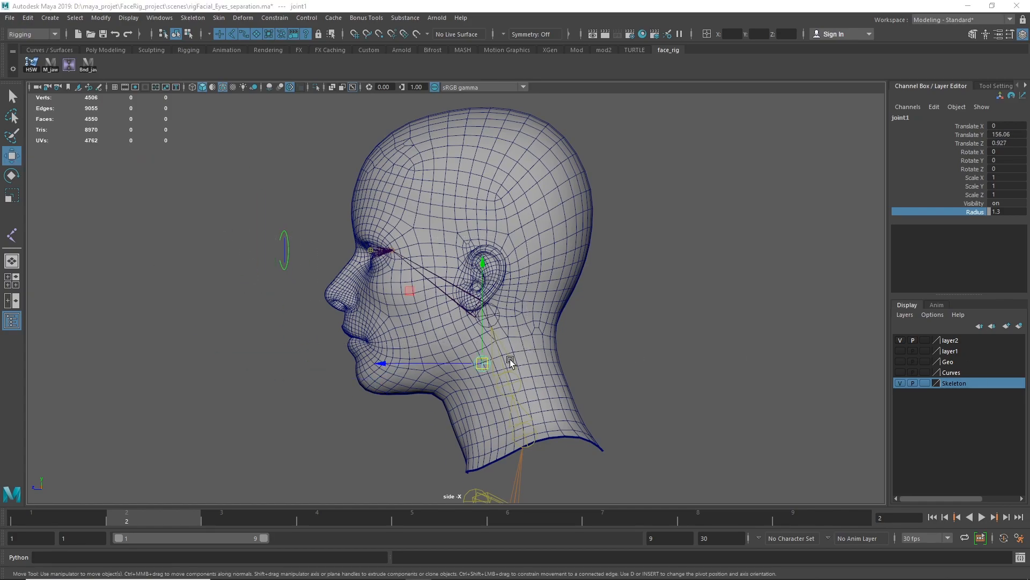
{"action": "left_click_drag", "start_coordinate": [482, 363], "coordinate": [467, 344]}
{"action": "right_click_drag", "start_coordinate": [391, 436], "coordinate": [696, 358], "text": "alt"}
{"action": "middle_click_drag", "start_coordinate": [696, 358], "coordinate": [714, 346], "text": "alt"}
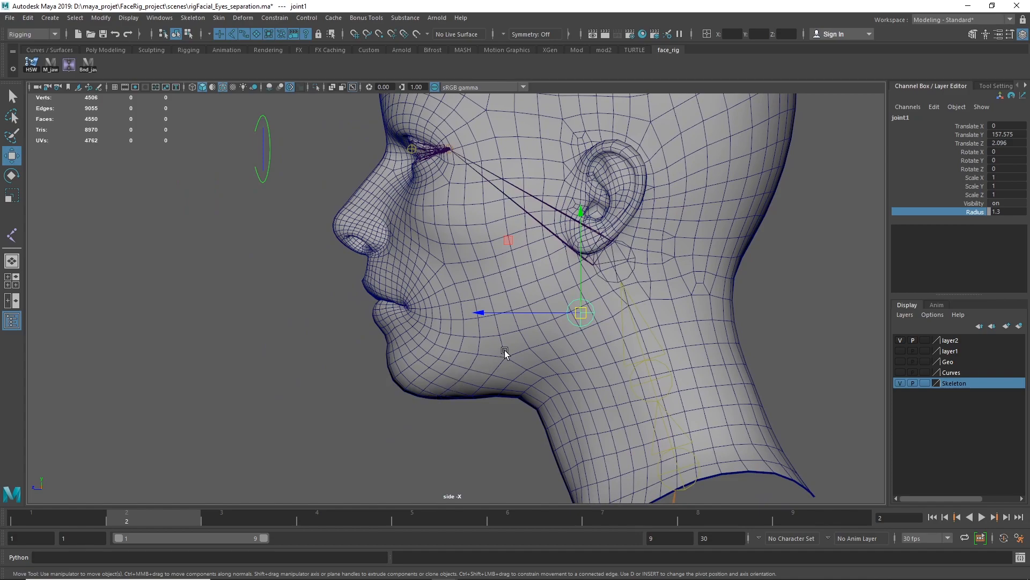
{"action": "left_click_drag", "start_coordinate": [581, 312], "coordinate": [576, 254]}
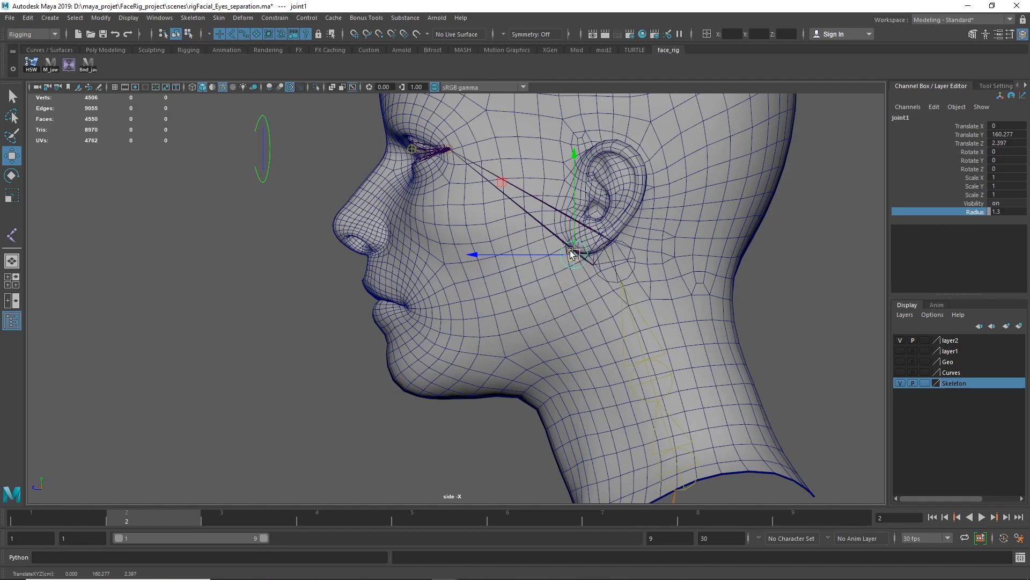
{"action": "left_click_drag", "start_coordinate": [563, 250], "coordinate": [562, 250]}
Duplicate the jaw joint and move the copy to the chin, at about Y 154.75, Z 10.30.
{"action": "left_click", "coordinate": [566, 256]}
{"action": "left_click_drag", "start_coordinate": [567, 256], "coordinate": [405, 373]}
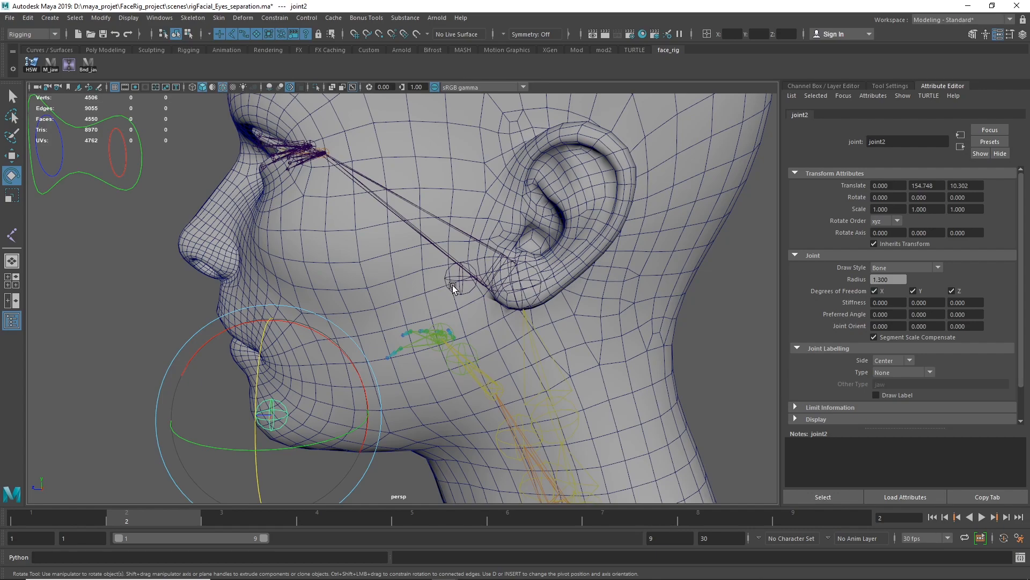
Select the jaw joint and isolate it in the perspective view.
{"action": "left_click", "coordinate": [452, 285]}
{"action": "left_click", "coordinate": [453, 287]}
{"action": "key", "text": "ctrl+1"}
{"action": "left_click", "coordinate": [644, 299]}
{"action": "scroll", "coordinate": [496, 282], "scroll_direction": "up", "scroll_amount": 3}
{"action": "left_click_drag", "start_coordinate": [534, 256], "coordinate": [497, 290]}
{"action": "left_click_drag", "start_coordinate": [547, 357], "coordinate": [546, 219]}
{"action": "key", "text": "ctrl+z"}
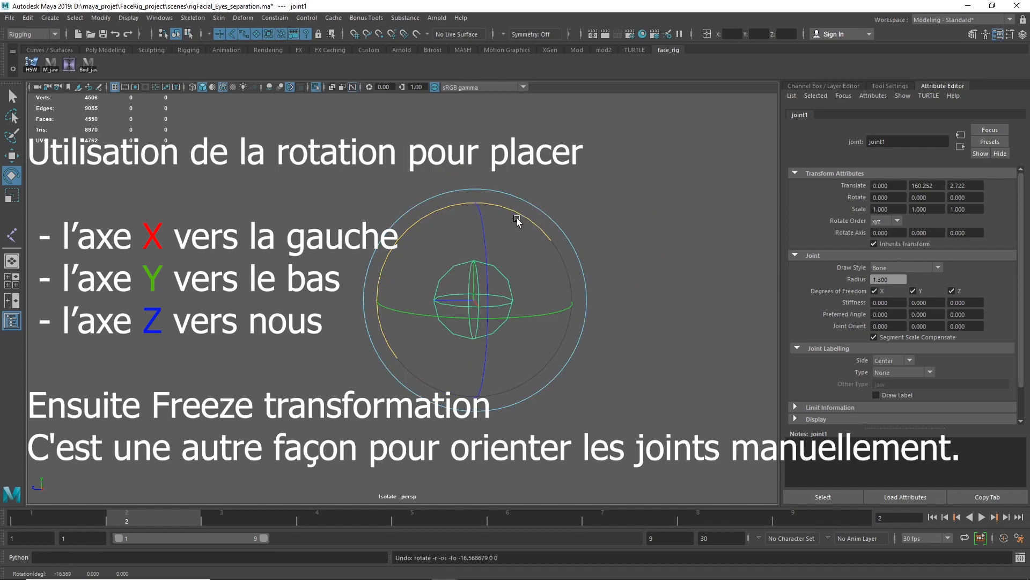
Rotate the jaw joint to -180 in X and -90 in Y, and freeze its transformations.
{"action": "left_click_drag", "start_coordinate": [528, 316], "coordinate": [455, 325]}
{"action": "left_click_drag", "start_coordinate": [483, 239], "coordinate": [485, 366]}
{"action": "left_click", "coordinate": [586, 232]}
{"action": "left_click_drag", "start_coordinate": [586, 232], "coordinate": [450, 290]}
{"action": "left_click", "coordinate": [100, 18]}
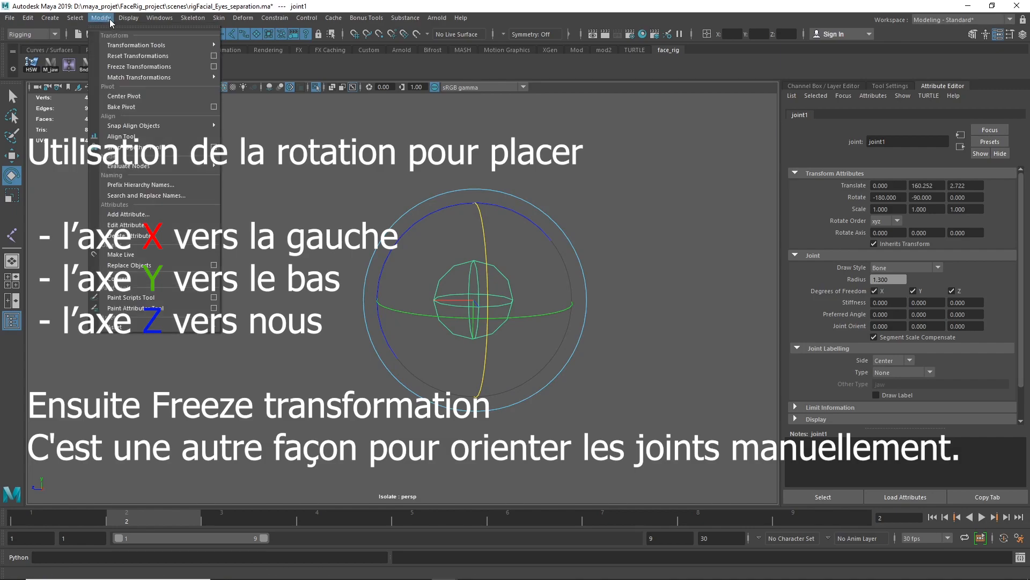
{"action": "left_click", "coordinate": [143, 65]}
Bring the hidden objects back from isolation and parent the chin joint to the jaw joint.
{"action": "left_click", "coordinate": [628, 196]}
{"action": "left_click", "coordinate": [475, 307]}
{"action": "left_click", "coordinate": [476, 312]}
{"action": "right_click_drag", "start_coordinate": [476, 310], "coordinate": [32, 268], "text": "alt"}
{"action": "key", "text": "ctrl+1"}
{"action": "left_click_drag", "start_coordinate": [254, 279], "coordinate": [283, 321], "text": "alt"}
{"action": "left_click", "coordinate": [285, 336]}
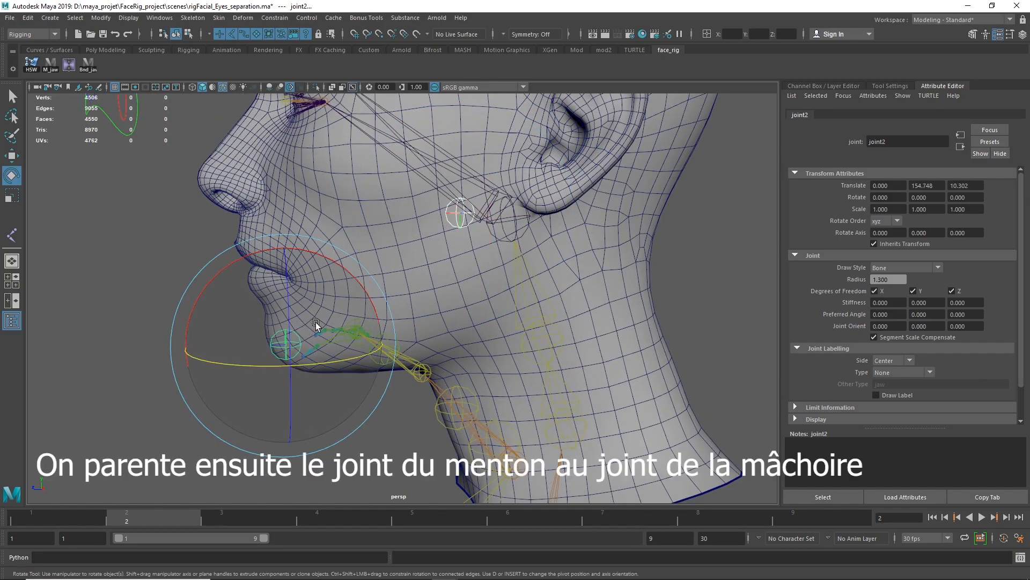
{"action": "left_click", "coordinate": [445, 219], "text": "shift"}
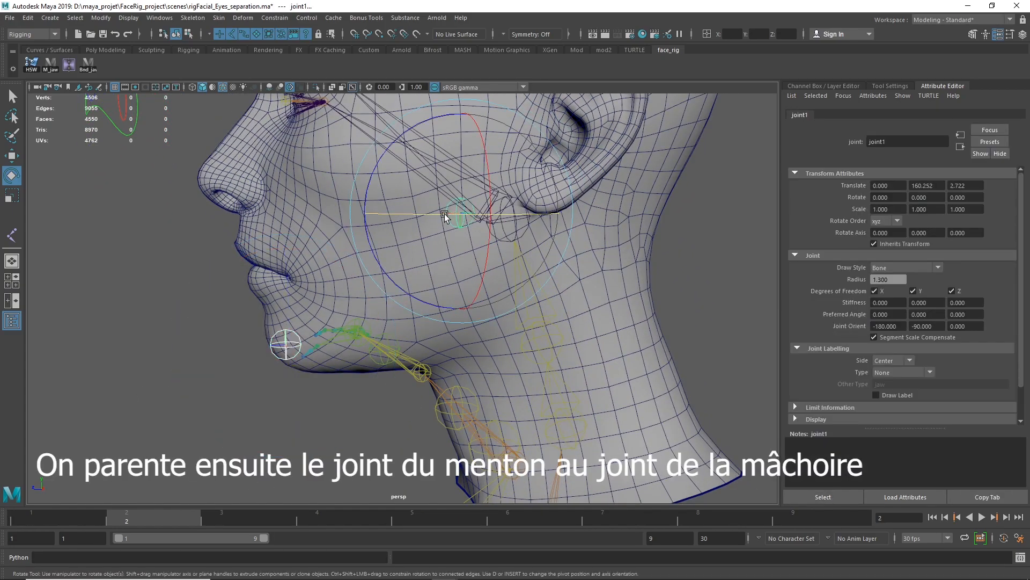
{"action": "key", "text": "p"}
Test the jaw's opening by rotating the jaw joint about 32.7 degrees around Z, and undo the test rotations.
{"action": "left_click", "coordinate": [434, 220]}
{"action": "left_click", "coordinate": [436, 223]}
{"action": "left_click_drag", "start_coordinate": [510, 246], "coordinate": [413, 279], "text": "alt"}
{"action": "key", "text": "ctrl+z"}
{"action": "key", "text": "ctrl+z"}
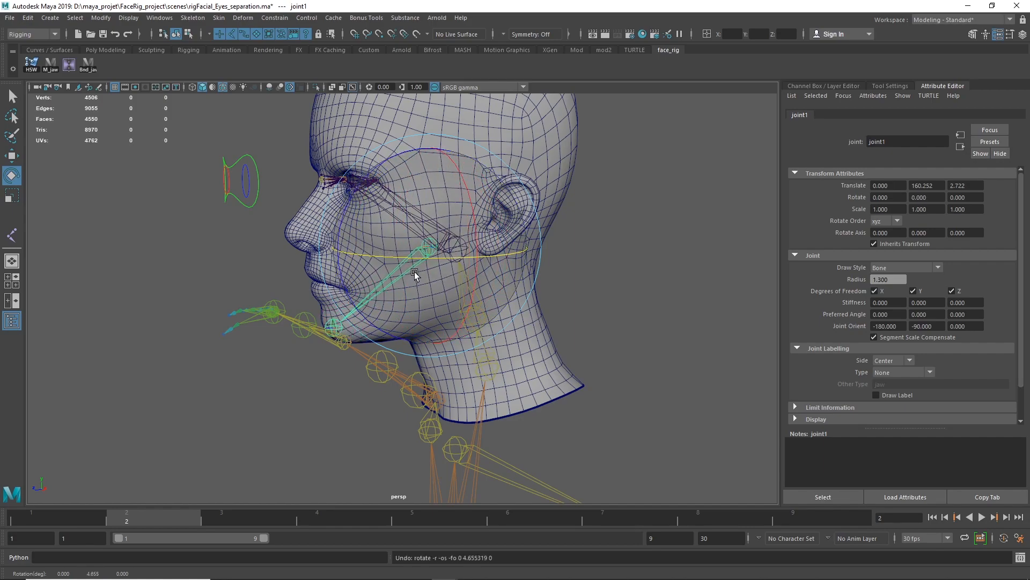
{"action": "left_click_drag", "start_coordinate": [598, 309], "coordinate": [559, 300], "text": "alt"}
{"action": "right_click_drag", "start_coordinate": [559, 299], "coordinate": [677, 299], "text": "alt"}
{"action": "left_click_drag", "start_coordinate": [720, 295], "coordinate": [703, 269], "text": "alt"}
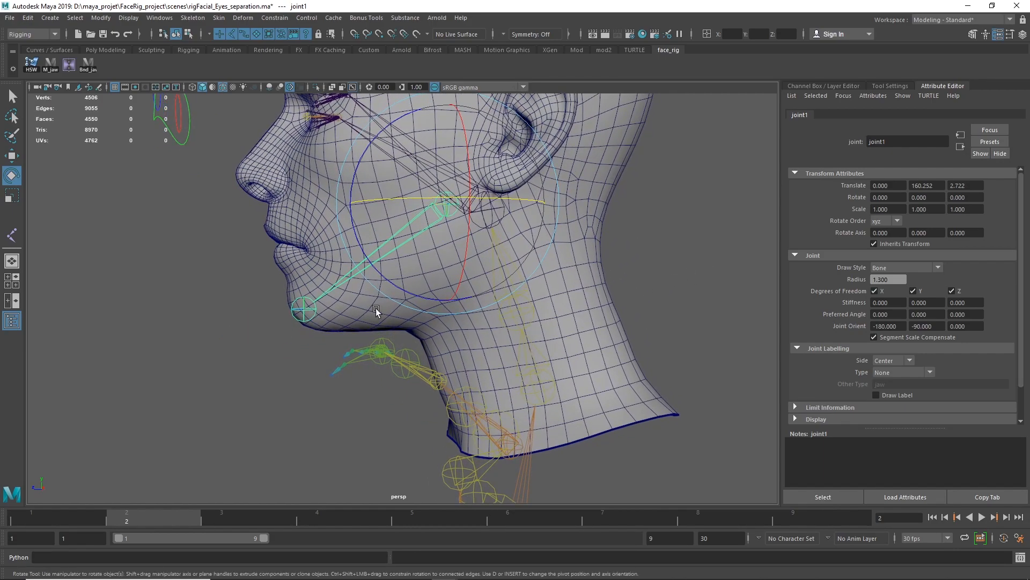
{"action": "left_click_drag", "start_coordinate": [367, 262], "coordinate": [428, 275]}
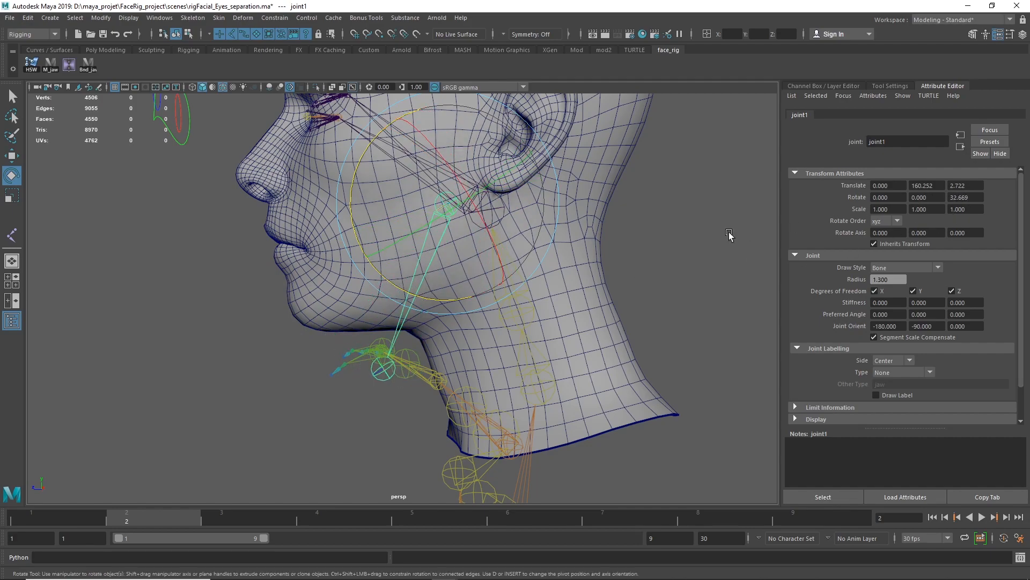
{"action": "key", "text": "ctrl+z"}
Set the chin joint's Joint Orient to 0 on all three axes.
{"action": "left_click_drag", "start_coordinate": [637, 261], "coordinate": [713, 262], "text": "alt"}
{"action": "right_click_drag", "start_coordinate": [500, 276], "coordinate": [688, 270], "text": "alt"}
{"action": "left_click_drag", "start_coordinate": [615, 271], "coordinate": [579, 279], "text": "alt"}
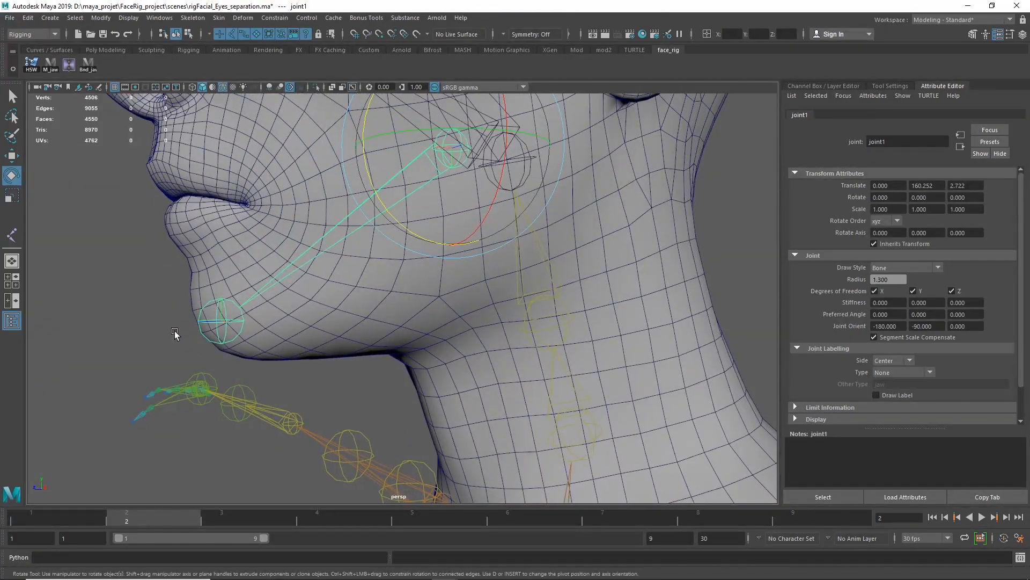
{"action": "left_click_drag", "start_coordinate": [203, 325], "coordinate": [204, 326]}
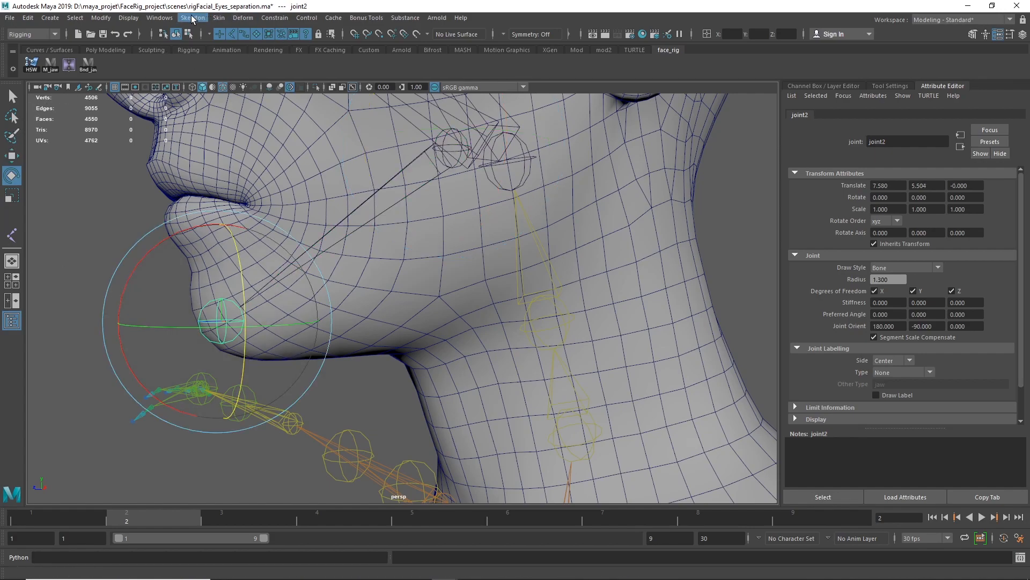
{"action": "left_click", "coordinate": [193, 19]}
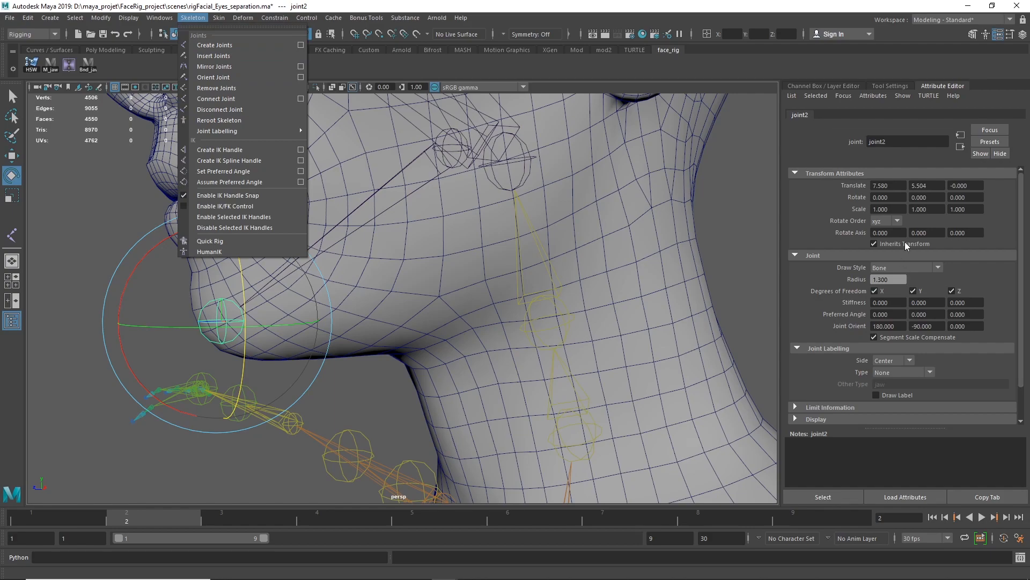
{"action": "left_click", "coordinate": [898, 326]}
{"action": "left_click_drag", "start_coordinate": [906, 326], "coordinate": [836, 327]}
{"action": "type", "text": "0"}
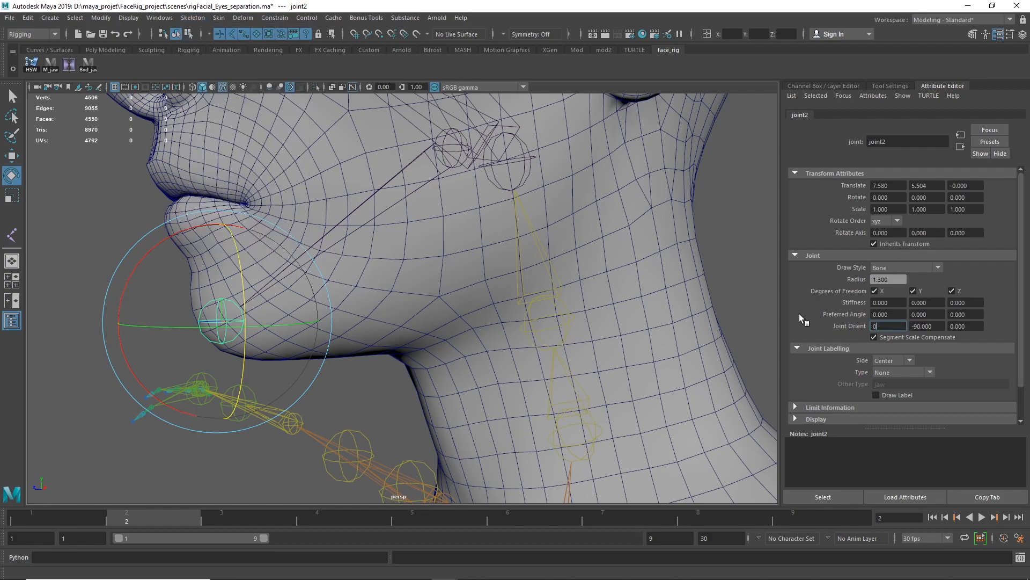
{"action": "key", "text": "Tab"}
{"action": "key", "text": "Tab"}
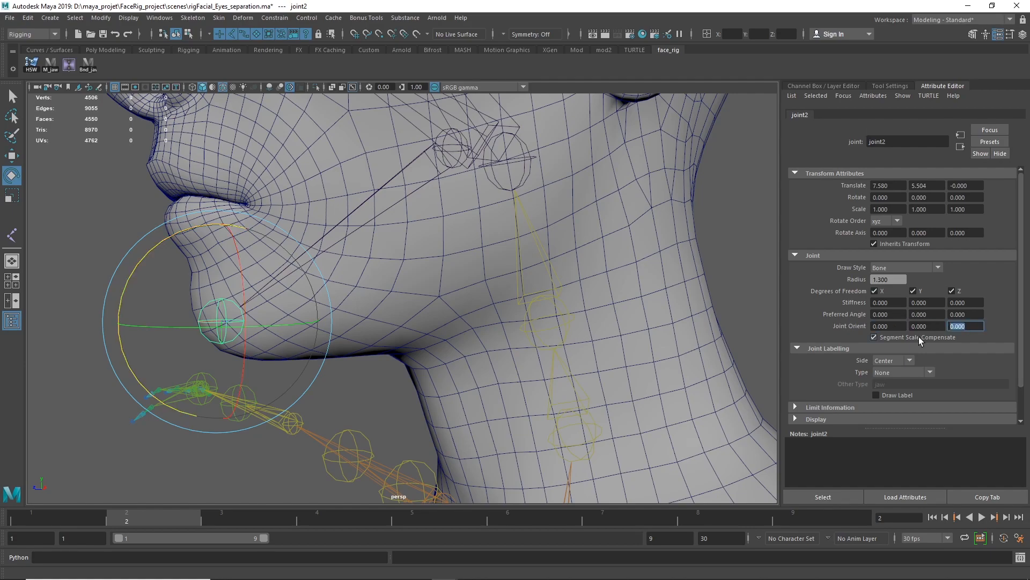
{"action": "left_click", "coordinate": [80, 269]}
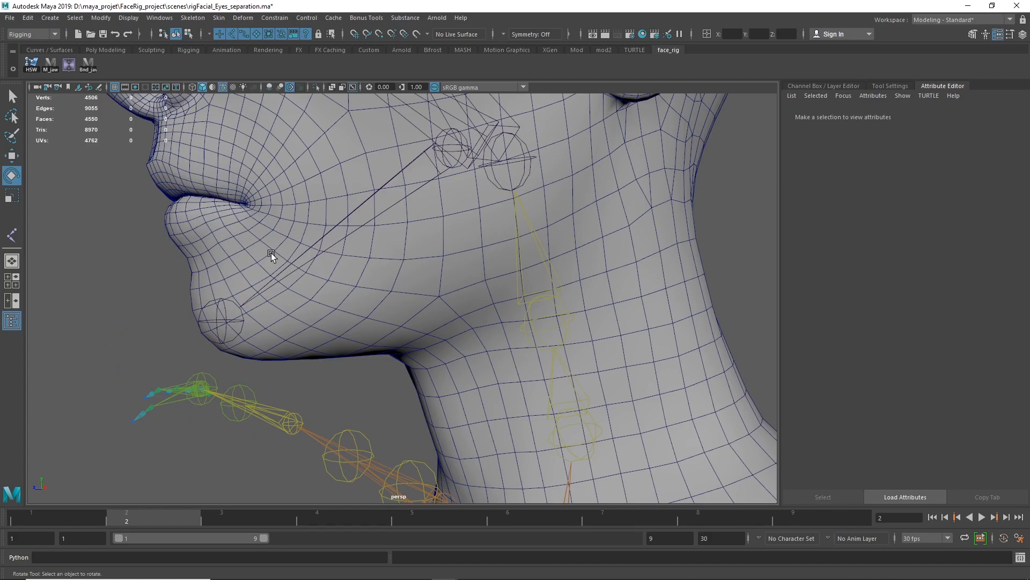
Inspect the jaw joint chain's placement inside the head from several angles.
{"action": "left_click", "coordinate": [384, 186]}
{"action": "scroll", "coordinate": [539, 213], "scroll_direction": "up", "scroll_amount": 5}
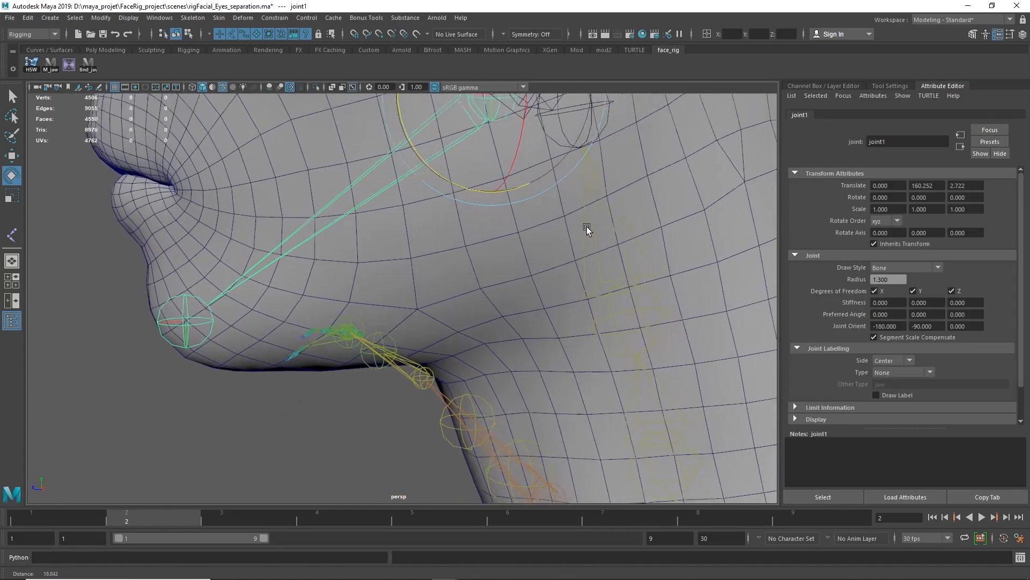
{"action": "middle_click_drag", "start_coordinate": [575, 257], "coordinate": [597, 304], "text": "alt"}
{"action": "left_click_drag", "start_coordinate": [167, 453], "coordinate": [234, 389], "text": "alt"}
{"action": "left_click_drag", "start_coordinate": [361, 383], "coordinate": [393, 378], "text": "alt"}
{"action": "right_click_drag", "start_coordinate": [526, 357], "coordinate": [655, 340], "text": "alt"}
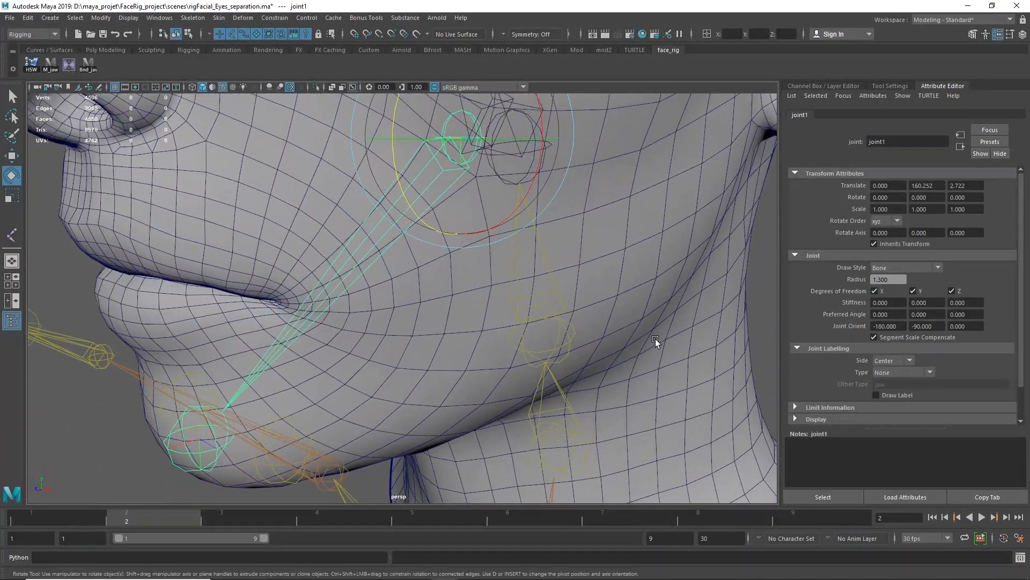
{"action": "middle_click_drag", "start_coordinate": [655, 341], "coordinate": [672, 428], "text": "alt"}
{"action": "left_click_drag", "start_coordinate": [671, 428], "coordinate": [544, 384], "text": "alt"}
{"action": "middle_click_drag", "start_coordinate": [665, 355], "coordinate": [514, 365], "text": "alt"}
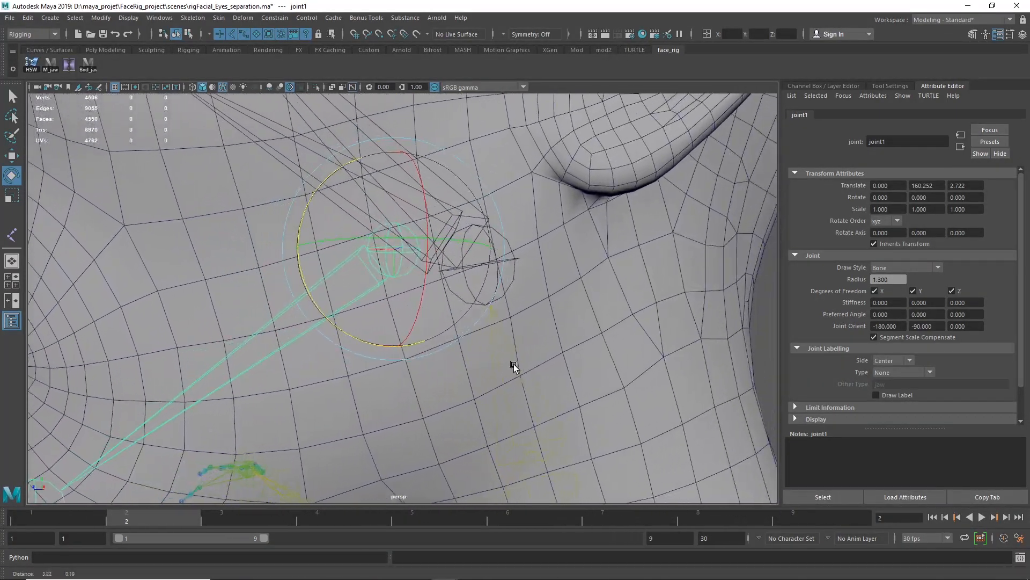
{"action": "right_click_drag", "start_coordinate": [629, 342], "coordinate": [391, 338], "text": "alt"}
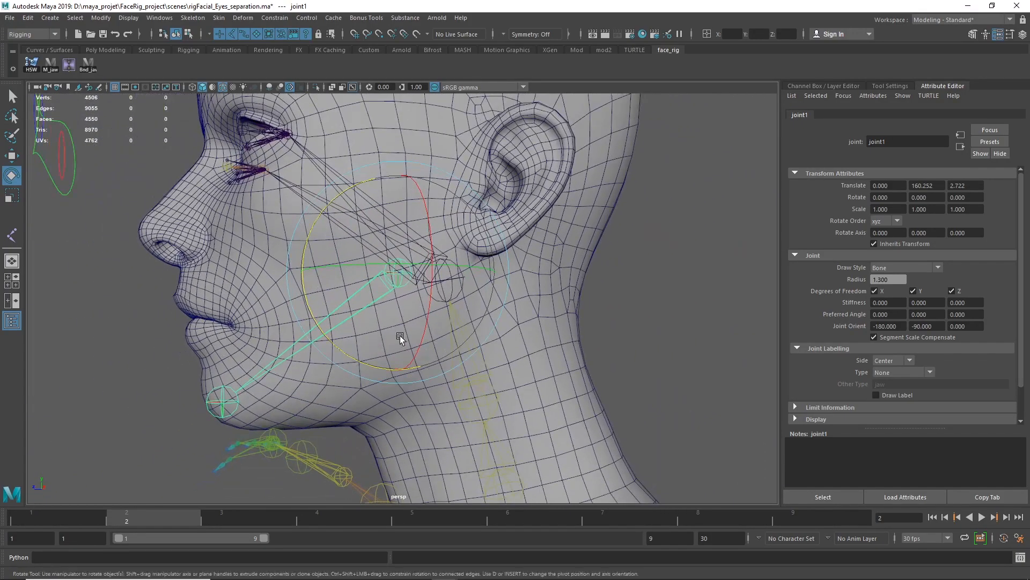
Rename the root joint of the jaw chain as jaw.
{"action": "left_click", "coordinate": [553, 306]}
{"action": "left_click", "coordinate": [389, 288]}
{"action": "key", "text": "ctrl+a"}
{"action": "left_click", "coordinate": [930, 116]}
{"action": "type", "text": "jaw"}
{"action": "key", "text": "Return"}
{"action": "left_click", "coordinate": [787, 195]}
{"action": "left_click", "coordinate": [391, 301]}
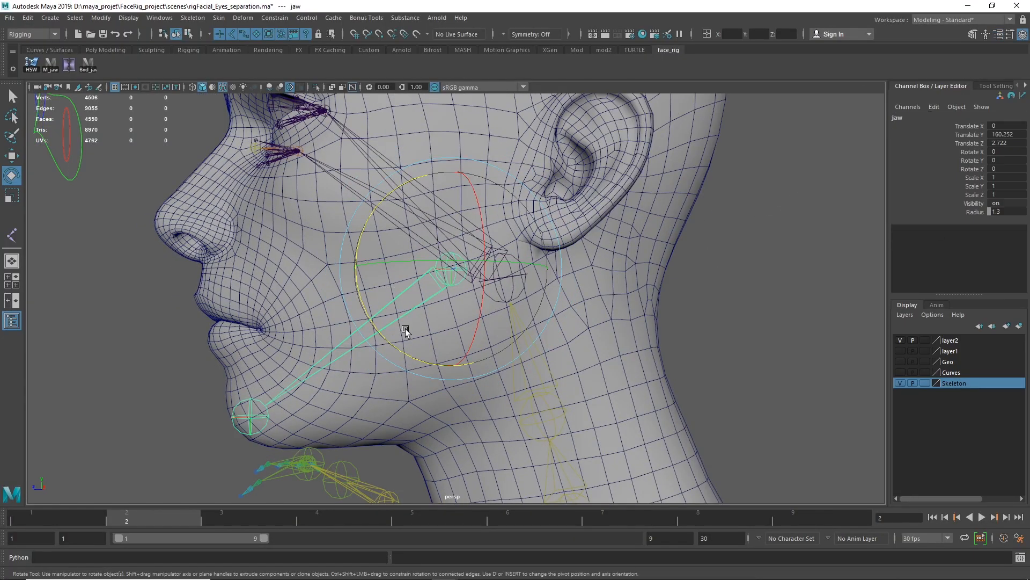
Rename the chin joint as jaw_end.
{"action": "left_click", "coordinate": [248, 400]}
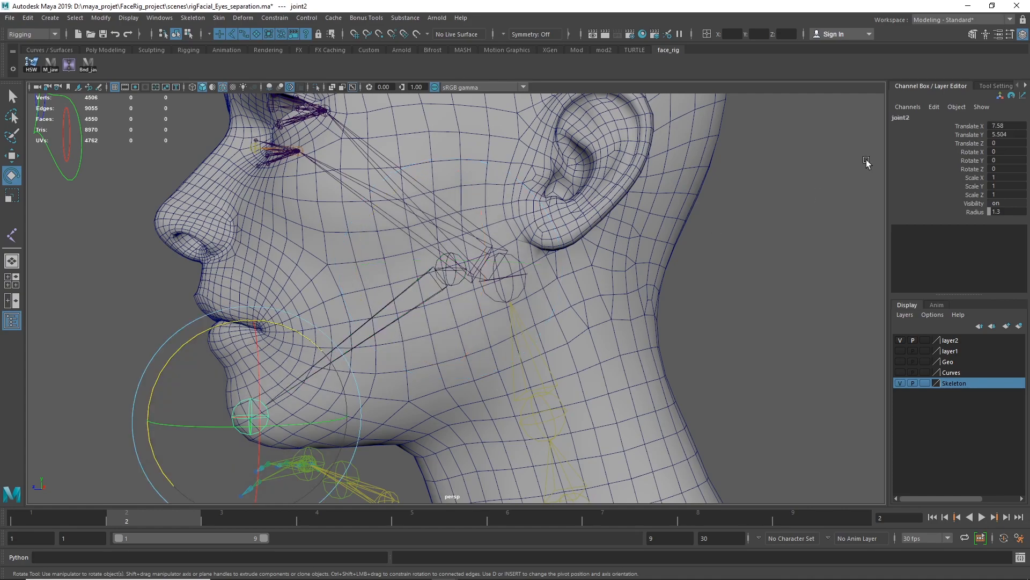
{"action": "left_click", "coordinate": [608, 300]}
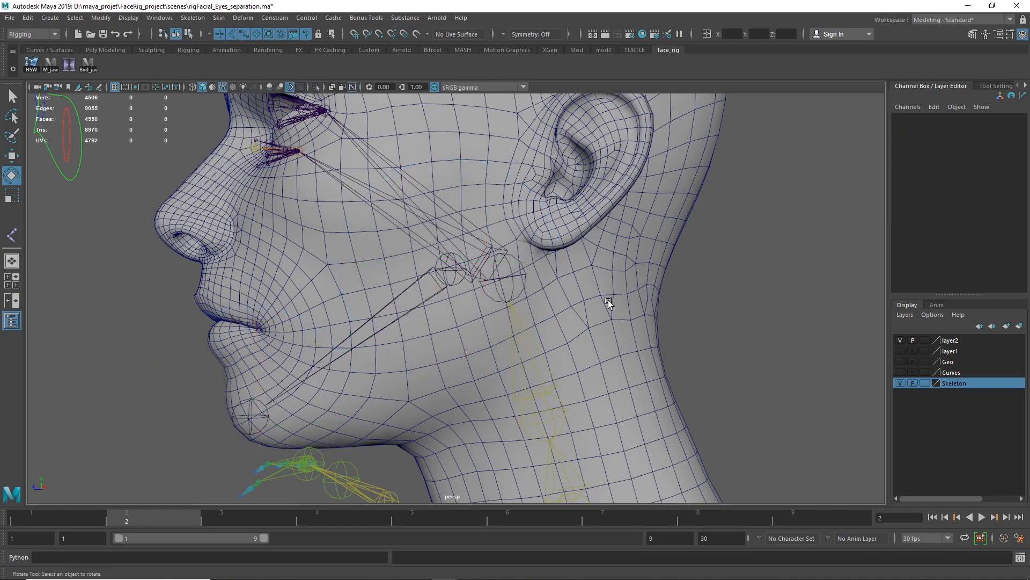
{"action": "left_click", "coordinate": [424, 286]}
{"action": "left_click_drag", "start_coordinate": [386, 279], "coordinate": [410, 317]}
{"action": "left_click", "coordinate": [912, 116]}
{"action": "left_click", "coordinate": [789, 177]}
{"action": "left_click", "coordinate": [233, 402]}
{"action": "left_click", "coordinate": [917, 118]}
{"action": "type", "text": "jaw_end"}
{"action": "key", "text": "Return"}
Parent the jaw joint to the ctr_head joint and check the resulting hierarchy by selecting each joint.
{"action": "key", "text": "Up"}
{"action": "right_click_drag", "start_coordinate": [719, 335], "coordinate": [970, 292], "text": "alt"}
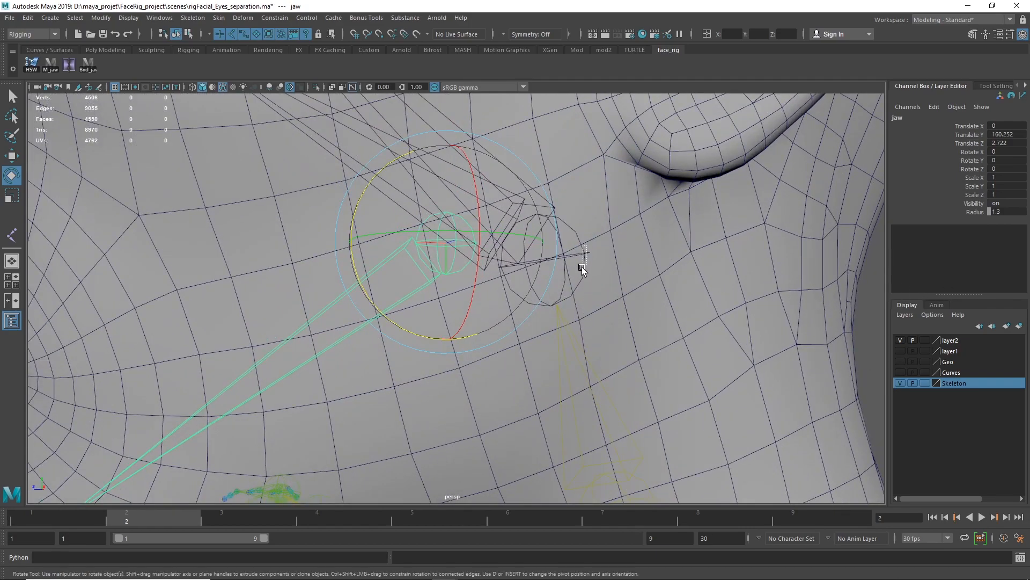
{"action": "left_click_drag", "start_coordinate": [585, 246], "coordinate": [582, 268]}
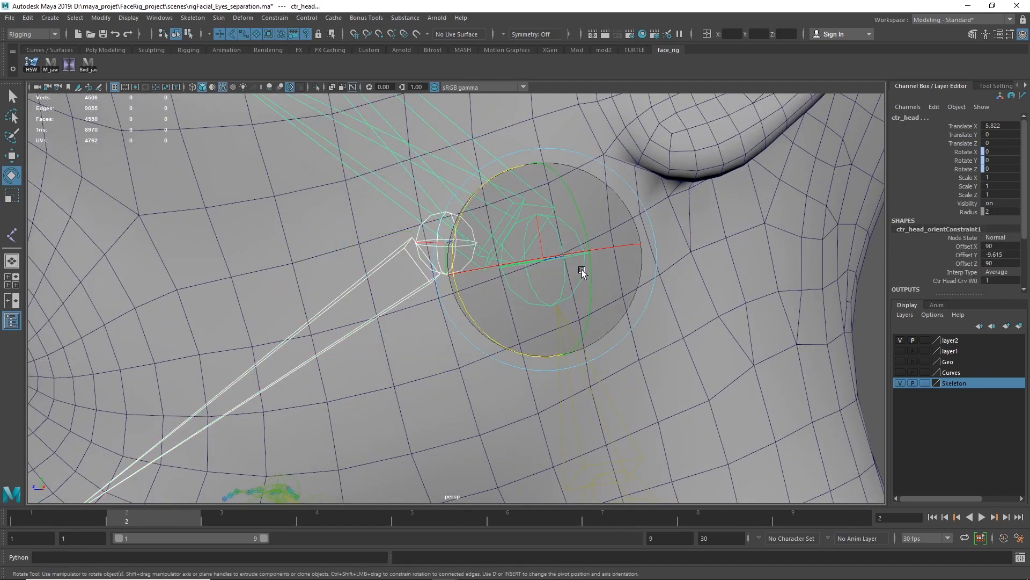
{"action": "key", "text": "p"}
{"action": "left_click", "coordinate": [865, 349]}
{"action": "left_click_drag", "start_coordinate": [379, 269], "coordinate": [389, 320]}
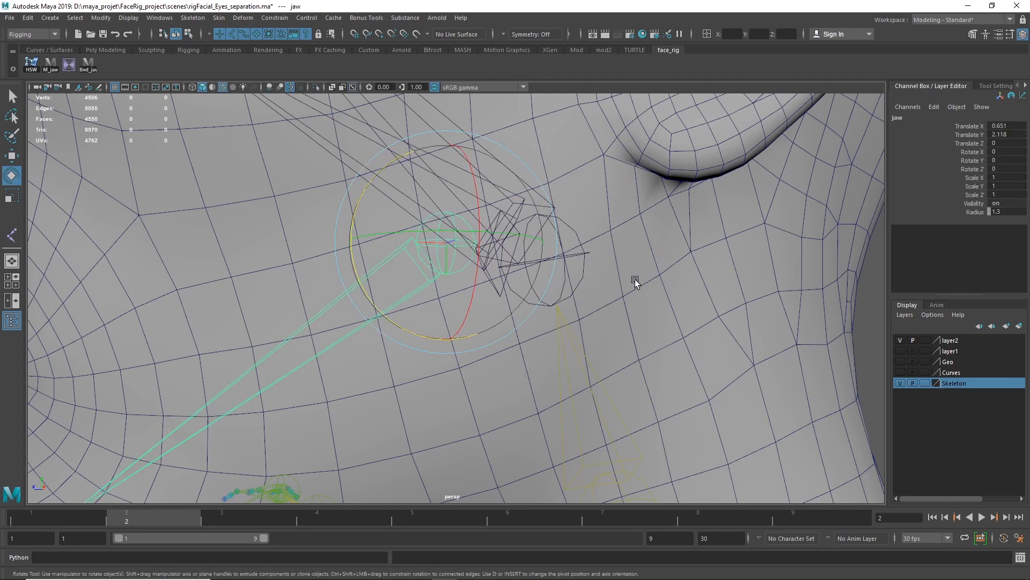
{"action": "left_click", "coordinate": [581, 284]}
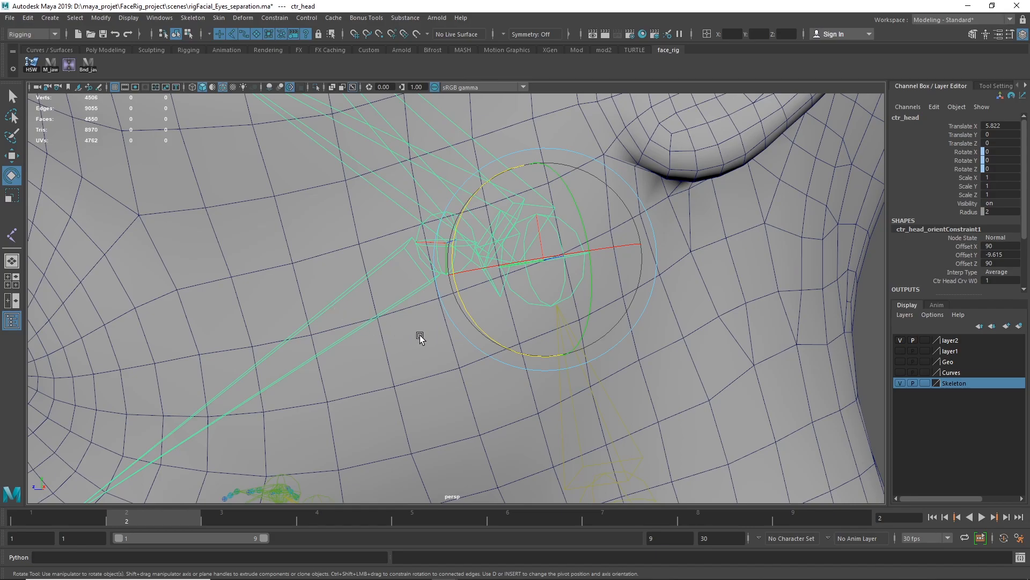
Examine how the jaw chain connects to the head joint by selecting joints and viewing the whole head.
{"action": "right_click_drag", "start_coordinate": [432, 331], "coordinate": [138, 333], "text": "alt"}
{"action": "left_click_drag", "start_coordinate": [682, 370], "coordinate": [704, 355], "text": "alt"}
{"action": "left_click", "coordinate": [704, 354]}
{"action": "scroll", "coordinate": [713, 356], "scroll_direction": "up", "scroll_amount": 5}
{"action": "middle_click_drag", "start_coordinate": [715, 356], "coordinate": [749, 248], "text": "alt"}
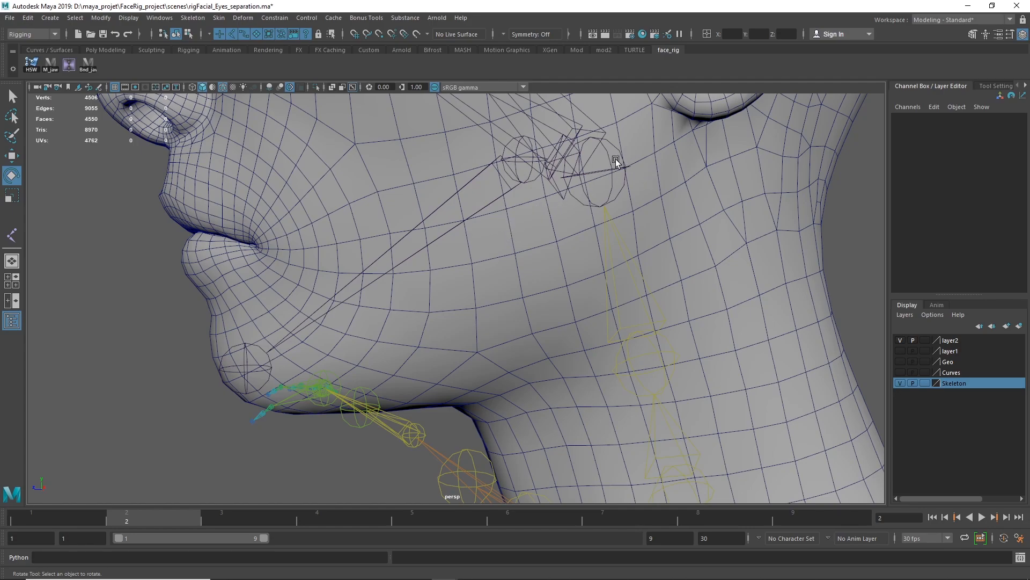
{"action": "left_click", "coordinate": [620, 182]}
{"action": "left_click", "coordinate": [428, 240]}
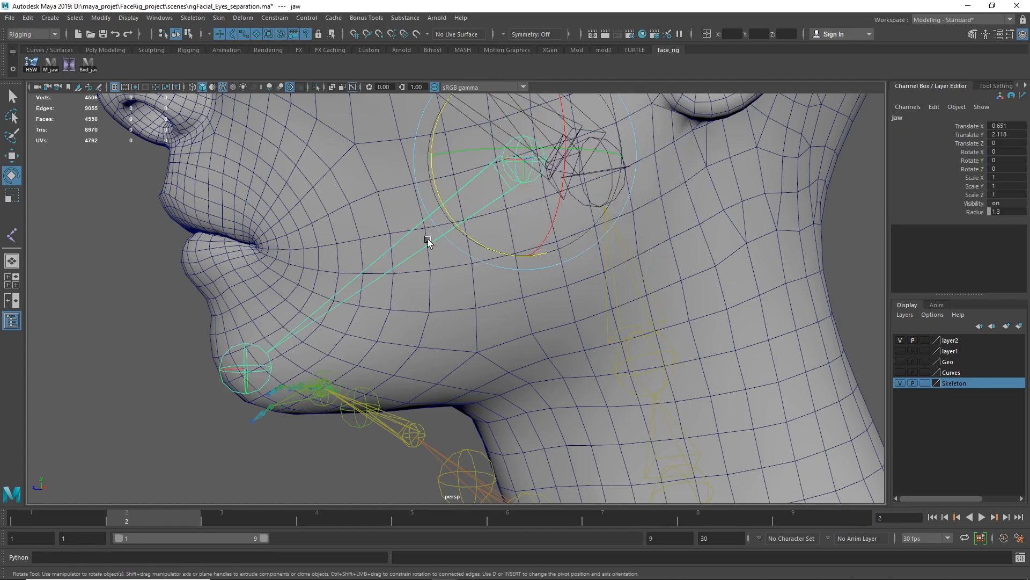
{"action": "left_click", "coordinate": [105, 288]}
{"action": "right_click_drag", "start_coordinate": [244, 272], "coordinate": [63, 273], "text": "alt"}
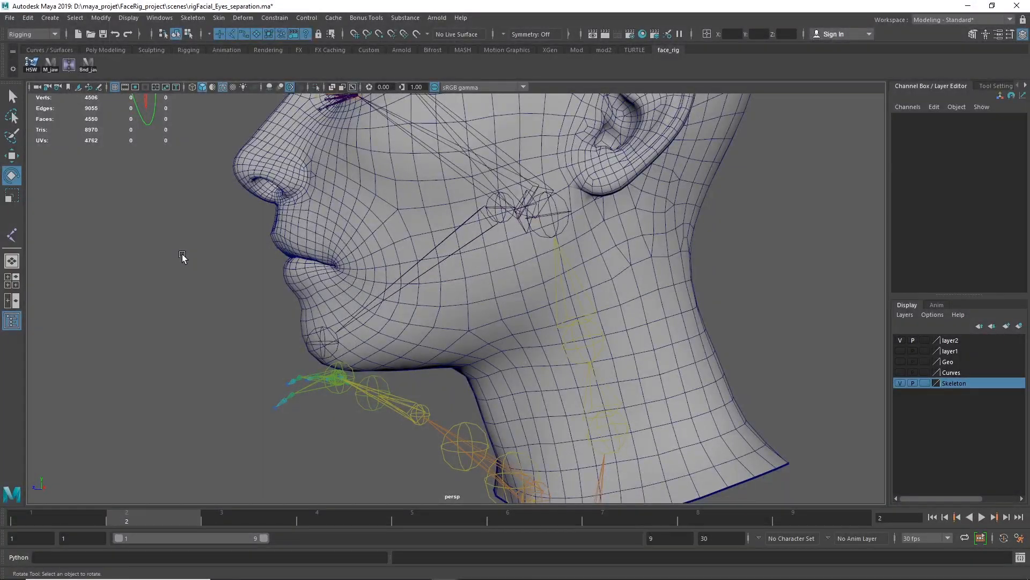
{"action": "left_click_drag", "start_coordinate": [237, 284], "coordinate": [281, 294], "text": "alt"}
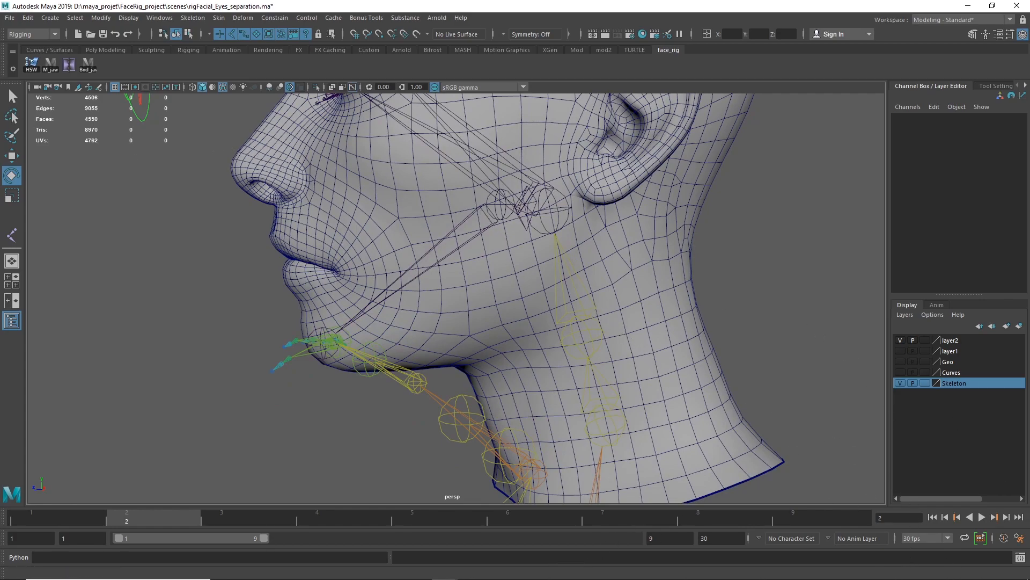
Clear the Script Editor and select ctr_head plus the jaw joint to log their selection commands.
{"action": "left_click", "coordinate": [1020, 557]}
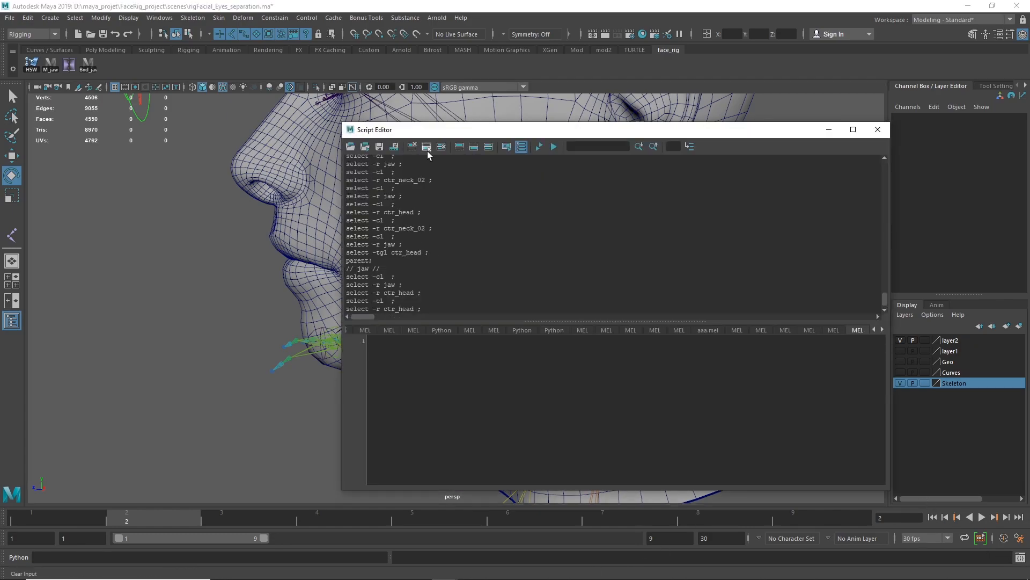
{"action": "left_click", "coordinate": [442, 147]}
{"action": "left_click_drag", "start_coordinate": [497, 136], "coordinate": [754, 137]}
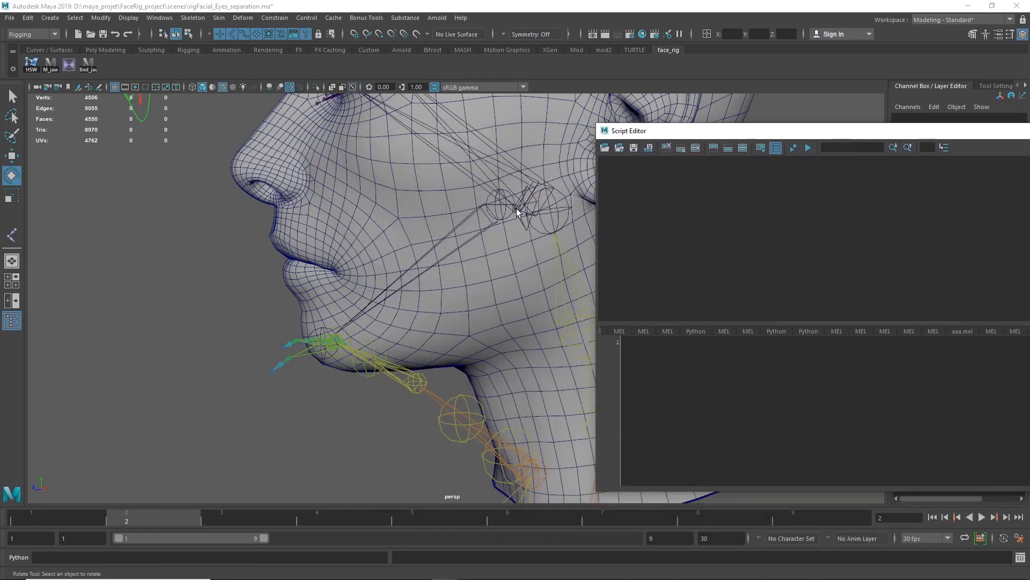
{"action": "left_click", "coordinate": [562, 197]}
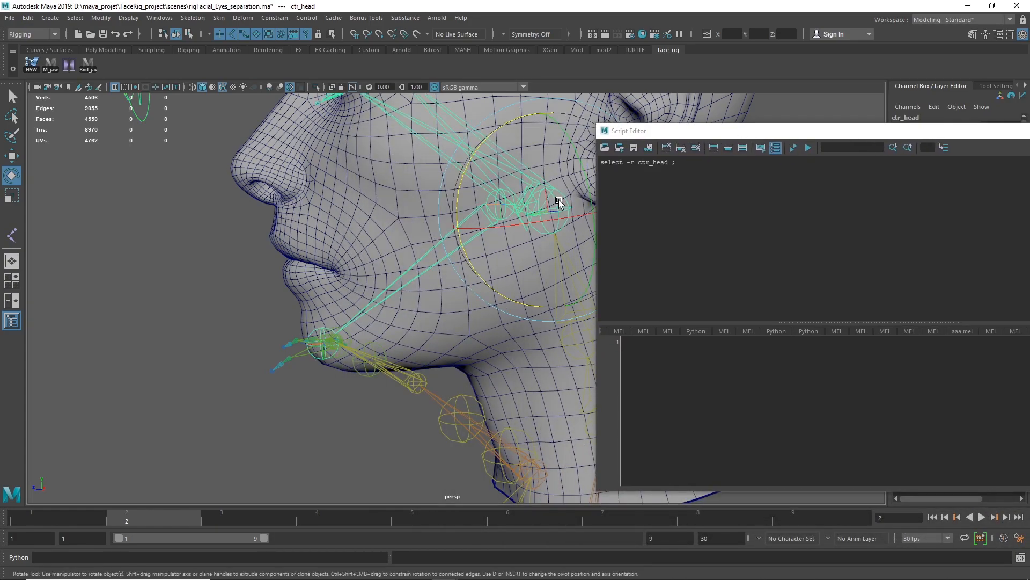
{"action": "key", "text": "w"}
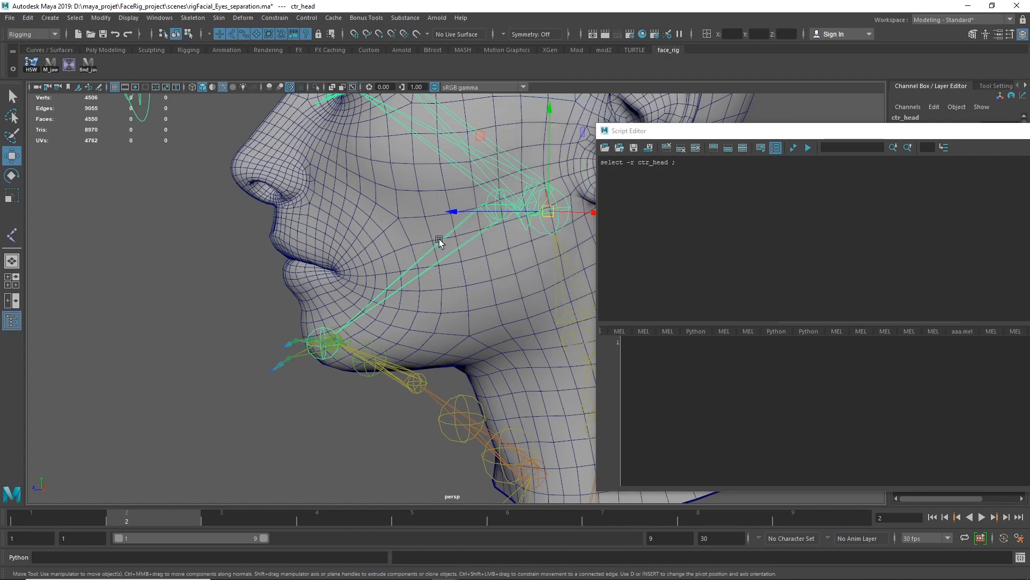
{"action": "left_click_drag", "start_coordinate": [449, 250], "coordinate": [453, 255], "text": "shift"}
Copy the logged ctr_head and jaw selection commands into the Script Editor's MEL input.
{"action": "left_click_drag", "start_coordinate": [668, 171], "coordinate": [593, 159]}
{"action": "key", "text": "ctrl+c"}
{"action": "left_click", "coordinate": [661, 356]}
{"action": "key", "text": "ctrl+v"}
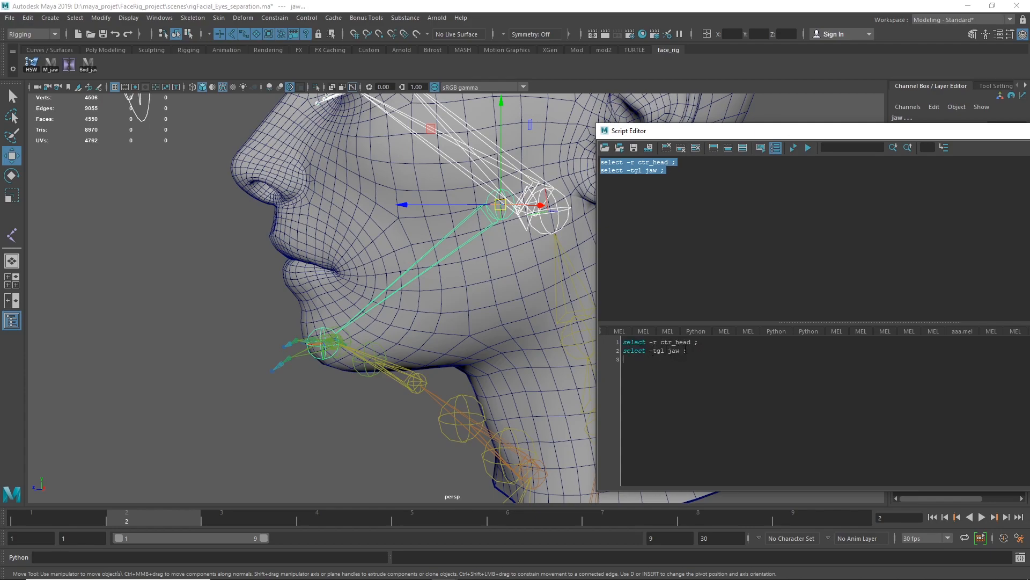
{"action": "key", "text": "ctrl+a"}
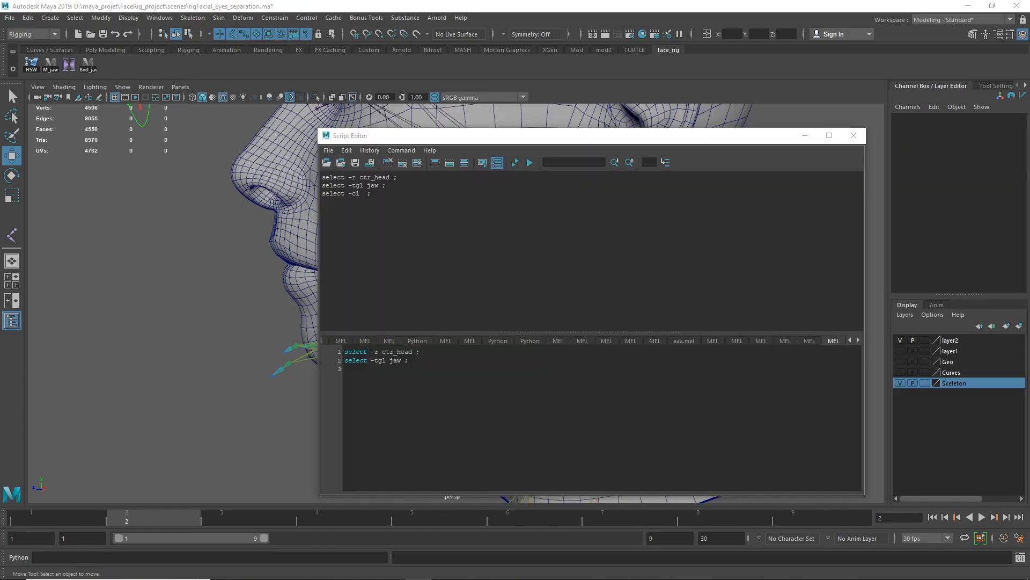
Save the two selection commands to the face_rig shelf as jaw_head_bone and close the Script Editor.
{"action": "left_click_drag", "start_coordinate": [411, 360], "coordinate": [313, 352]}
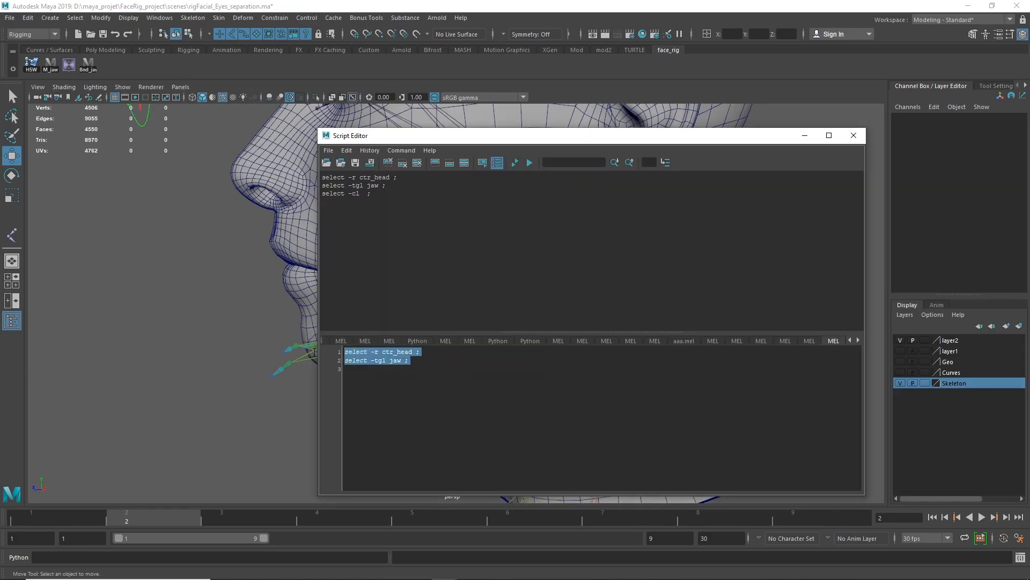
{"action": "left_click", "coordinate": [328, 150]}
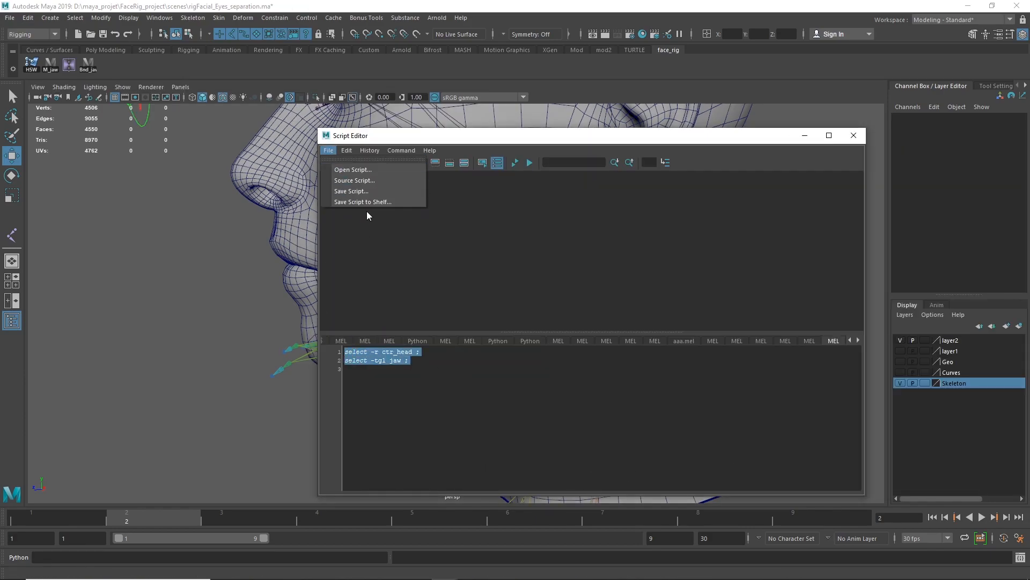
{"action": "left_click", "coordinate": [382, 200]}
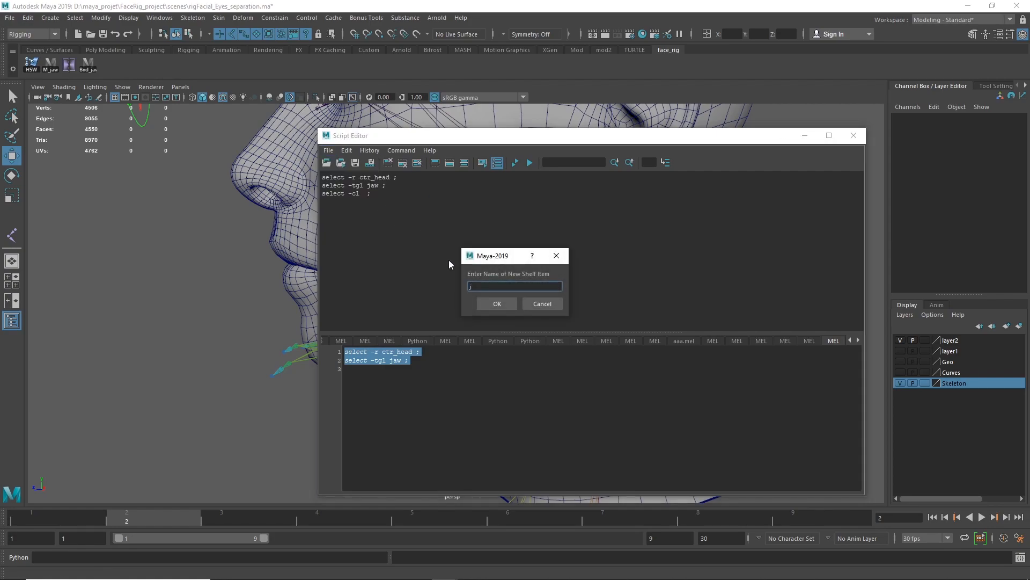
{"action": "type", "text": "jaw_head_bone"}
{"action": "left_click", "coordinate": [497, 303]}
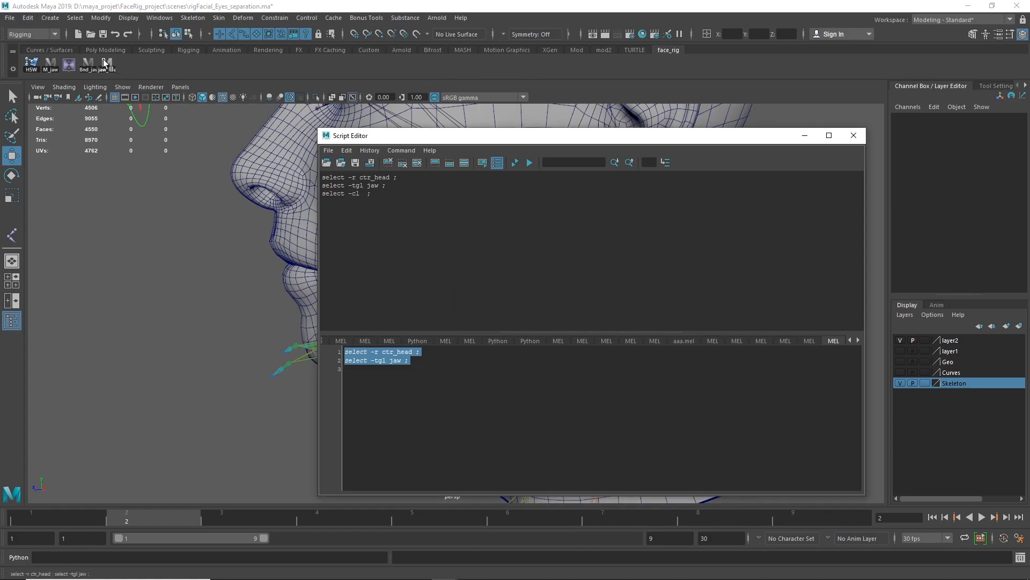
{"action": "left_click", "coordinate": [466, 397]}
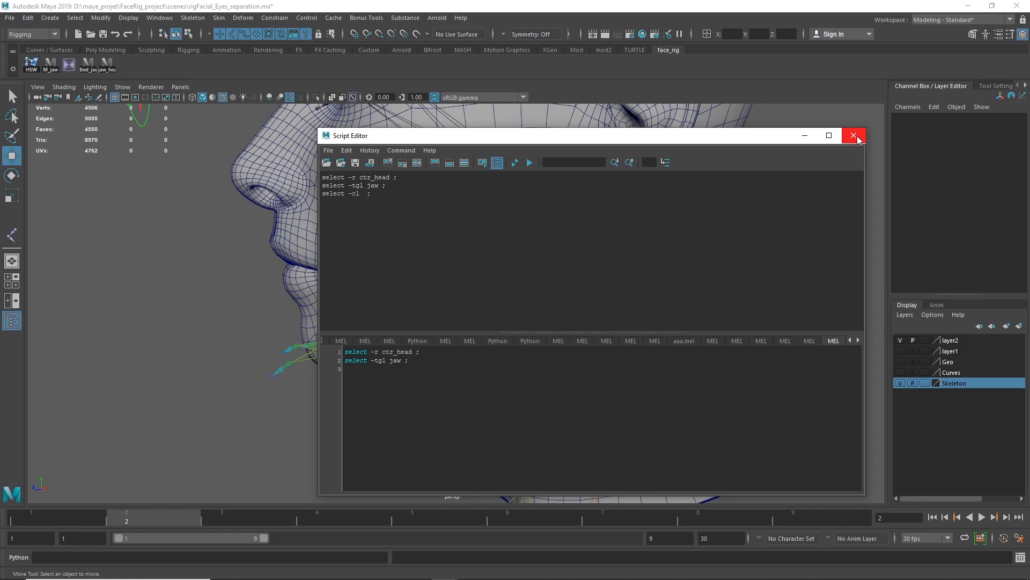
{"action": "left_click", "coordinate": [857, 138]}
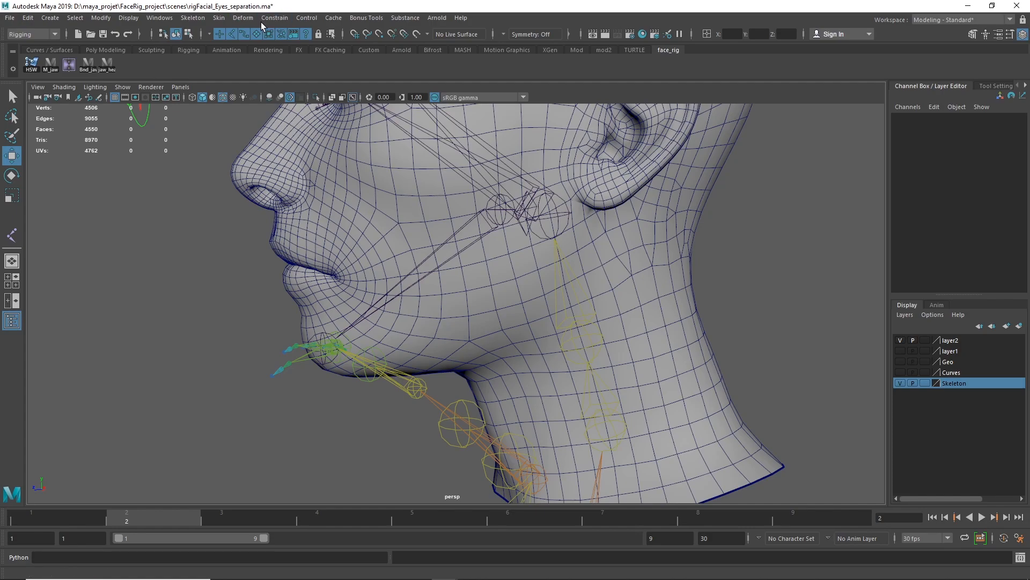
Add the Parent constraint command to the face_rig shelf.
{"action": "left_click", "coordinate": [275, 18]}
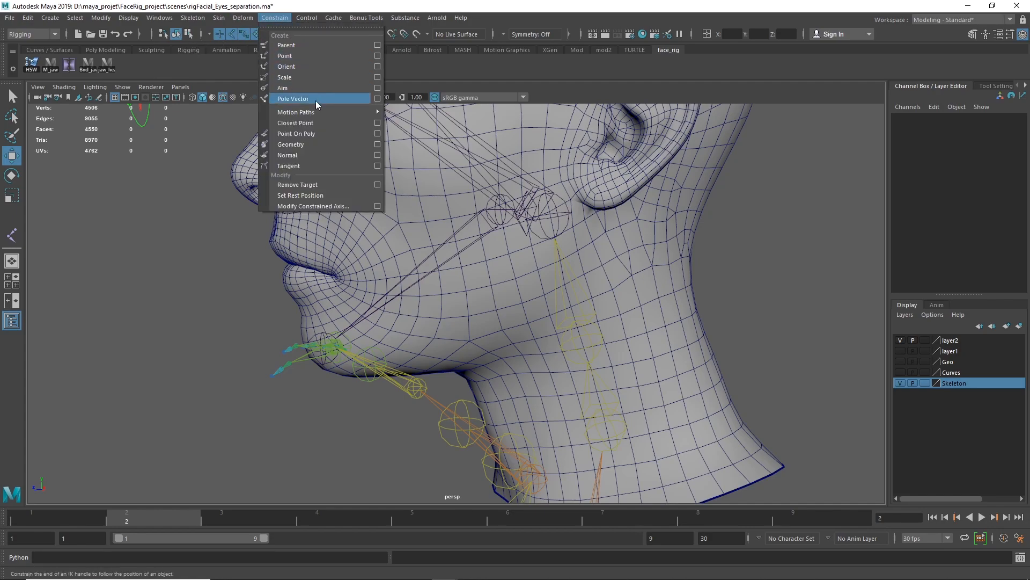
{"action": "left_click", "coordinate": [305, 47], "text": "ctrl+shift"}
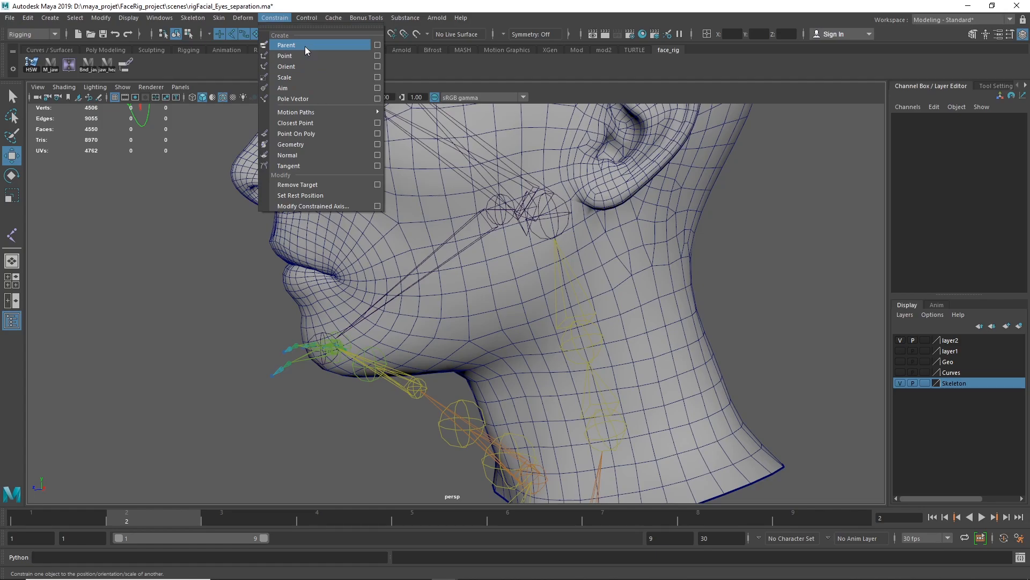
Switch to the Rotate tool and select the jaw joint together with the head mesh.
{"action": "left_click", "coordinate": [146, 208]}
{"action": "key", "text": "e"}
{"action": "mouse_move", "coordinate": [147, 208]}
{"action": "left_mouse_down", "text": "alt"}
{"action": "mouse_move", "coordinate": [529, 319]}
{"action": "mouse_move", "coordinate": [581, 320]}
{"action": "mouse_move", "coordinate": [420, 324]}
{"action": "left_mouse_up", "text": "alt"}
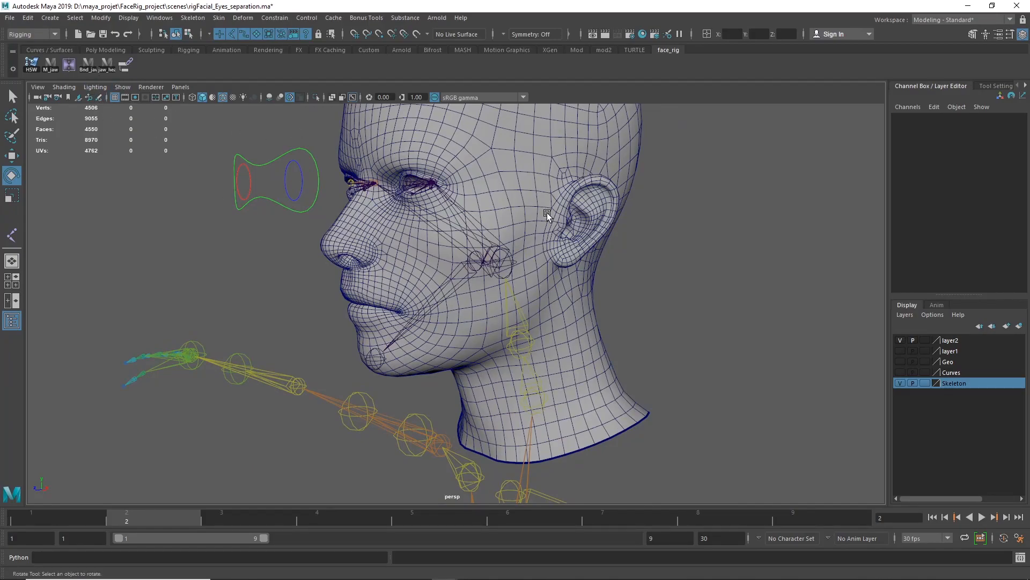
{"action": "left_click_drag", "start_coordinate": [481, 306], "coordinate": [423, 320], "text": "alt"}
{"action": "right_click_drag", "start_coordinate": [423, 321], "coordinate": [611, 294], "text": "alt"}
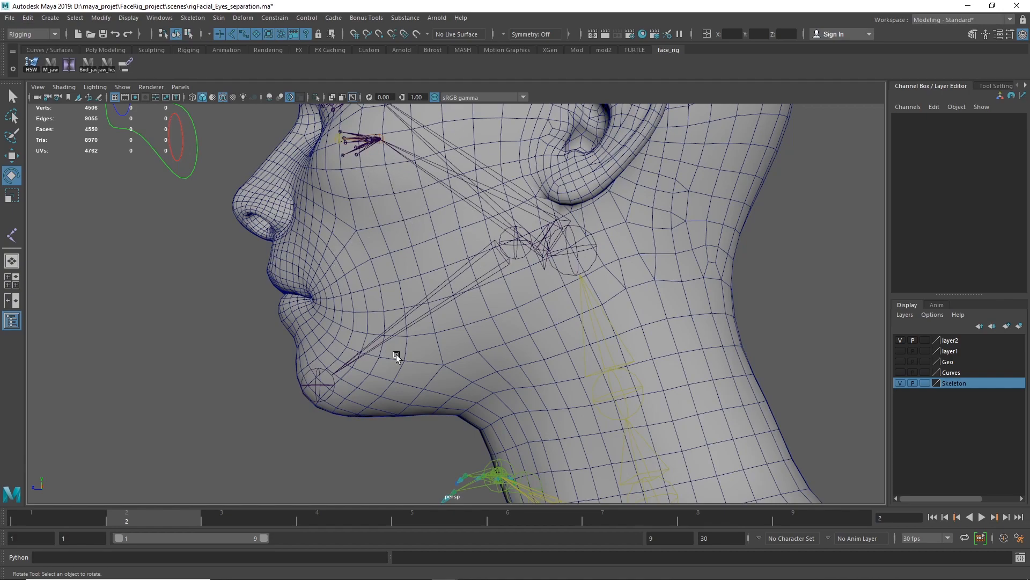
{"action": "left_click_drag", "start_coordinate": [427, 295], "coordinate": [440, 322]}
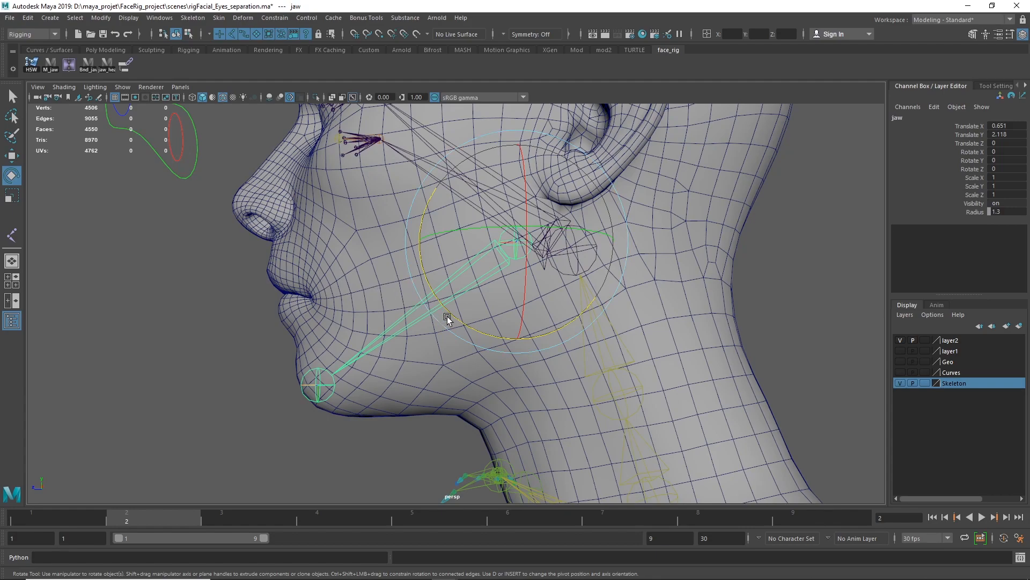
{"action": "left_click", "coordinate": [815, 280]}
{"action": "left_click_drag", "start_coordinate": [437, 254], "coordinate": [467, 334]}
{"action": "left_click", "coordinate": [342, 271]}
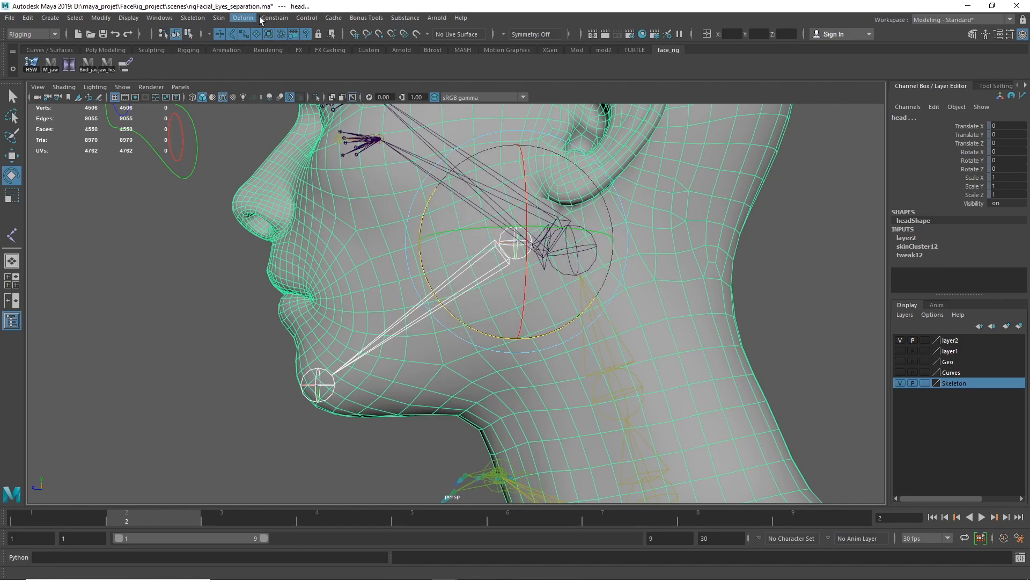
Add the jaw joint as a skin influence on the head mesh with dropoff 4.0, locked weights and default weight 0.
{"action": "left_click", "coordinate": [219, 18]}
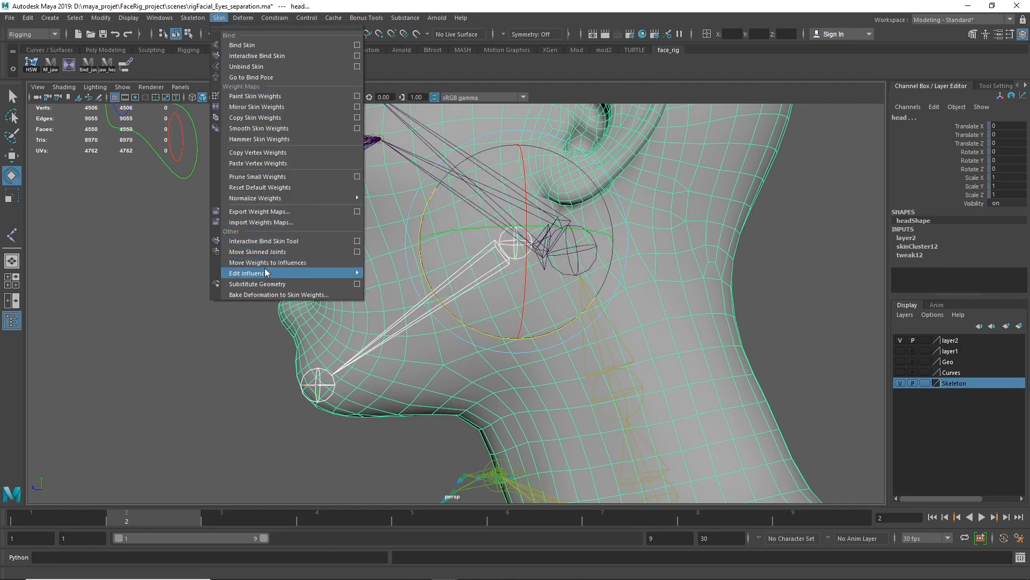
{"action": "mouse_move", "coordinate": [288, 274]}
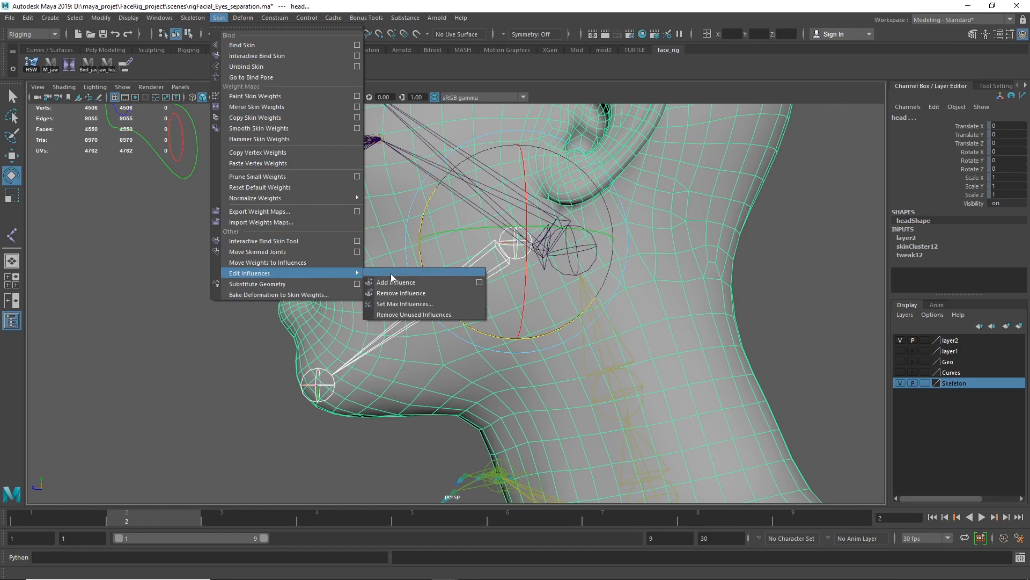
{"action": "left_click", "coordinate": [479, 282]}
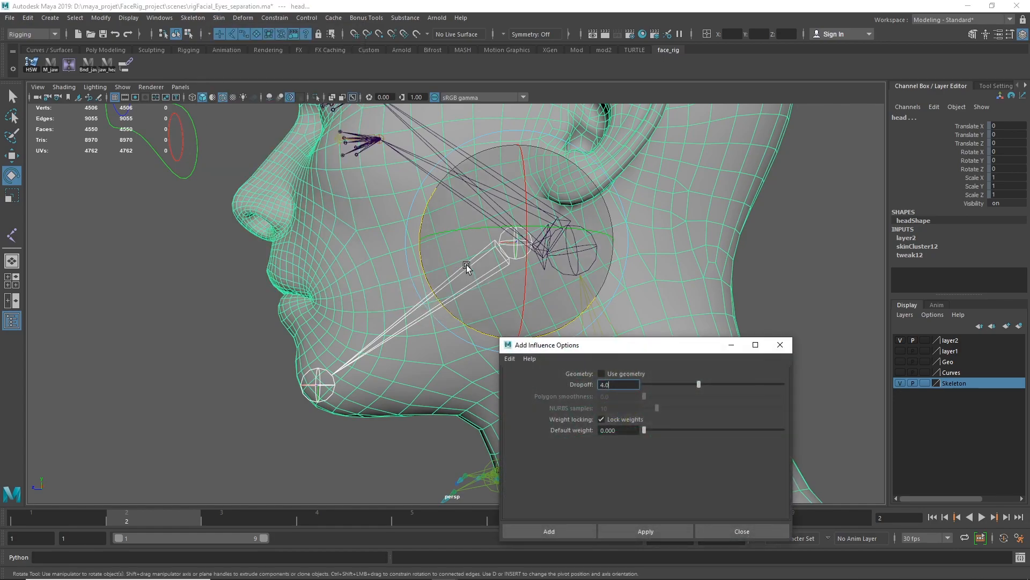
{"action": "left_click_drag", "start_coordinate": [568, 349], "coordinate": [131, 199]}
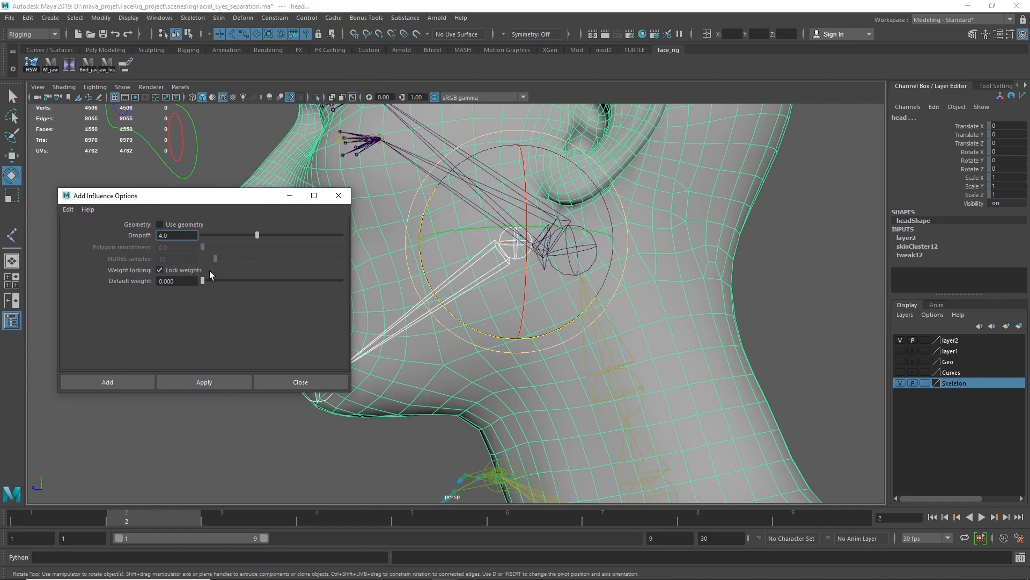
{"action": "left_click", "coordinate": [196, 379]}
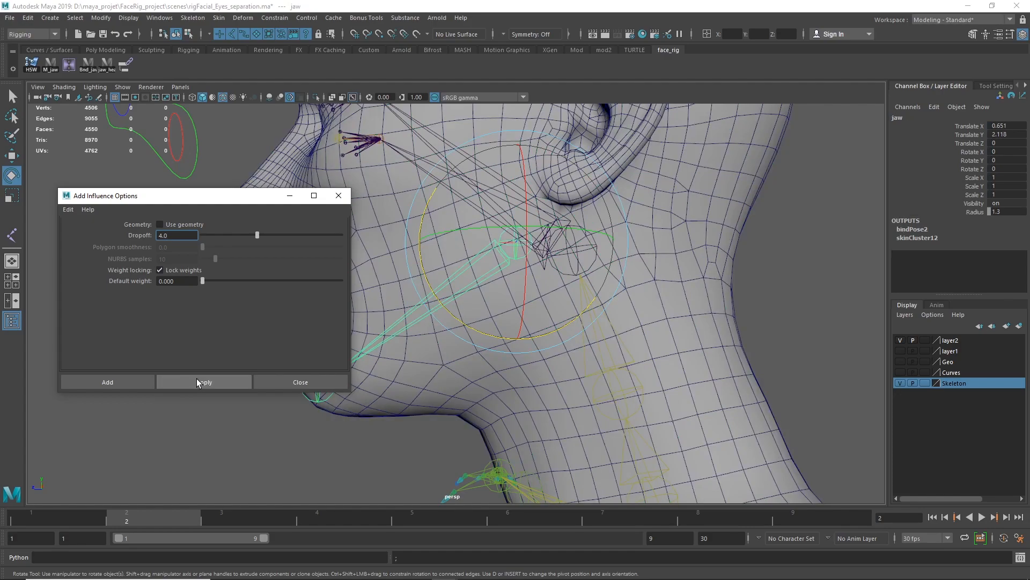
{"action": "left_click", "coordinate": [338, 196]}
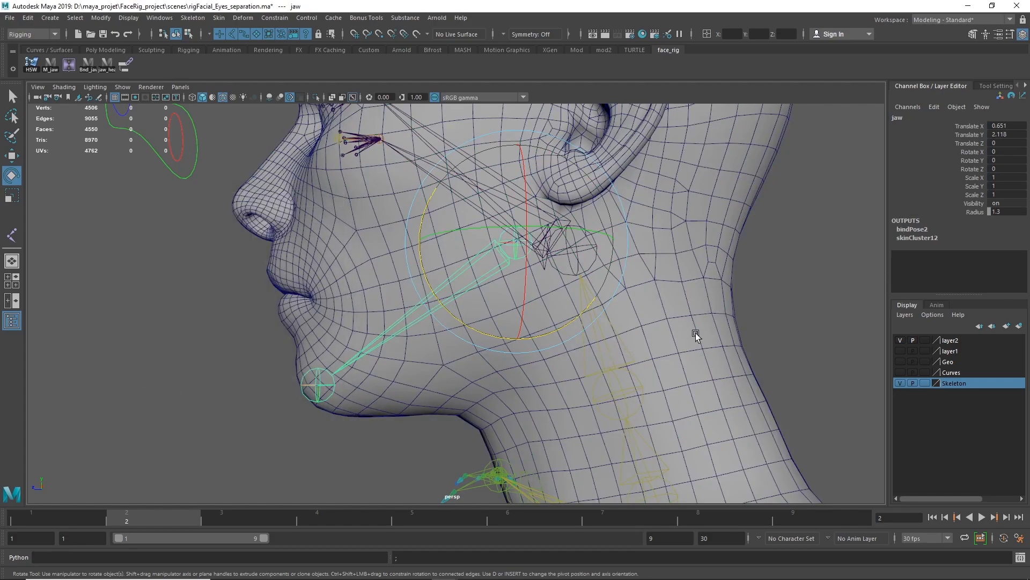
Start the Paint Skin Weights tool on the head mesh and choose the jaw influence for painting.
{"action": "left_click", "coordinate": [709, 323]}
{"action": "right_click_drag", "start_coordinate": [163, 250], "coordinate": [111, 233]}
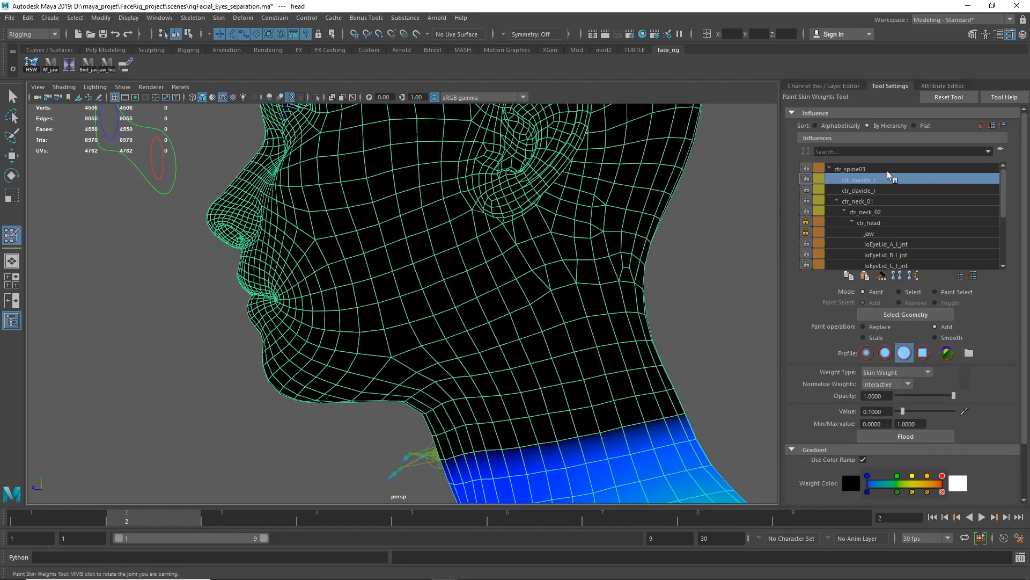
{"action": "mouse_move", "coordinate": [1005, 187]}
{"action": "left_mouse_down"}
{"action": "mouse_move", "coordinate": [1005, 252]}
{"action": "mouse_move", "coordinate": [1000, 179]}
{"action": "left_mouse_up"}
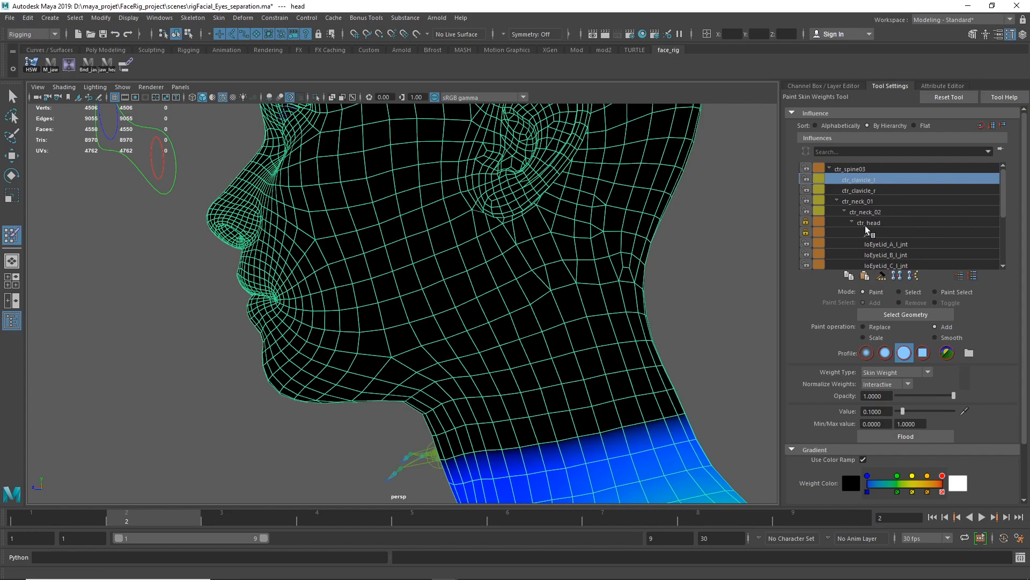
{"action": "left_click", "coordinate": [891, 235]}
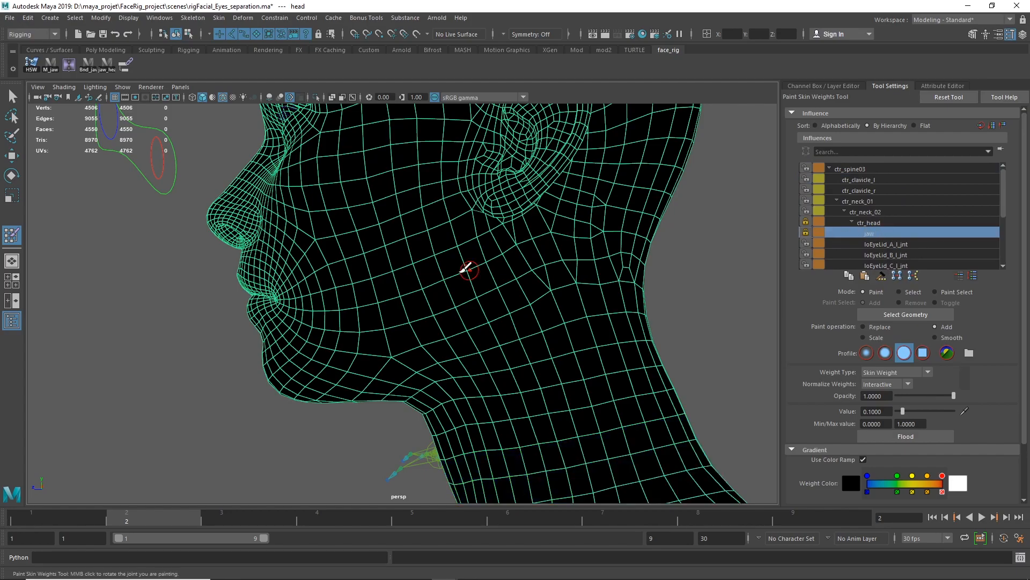
{"action": "scroll", "coordinate": [494, 260], "scroll_direction": "down", "scroll_amount": 4}
{"action": "mouse_move", "coordinate": [494, 260]}
{"action": "left_mouse_down", "text": "alt"}
{"action": "mouse_move", "coordinate": [337, 304]}
{"action": "mouse_move", "coordinate": [285, 294]}
{"action": "mouse_move", "coordinate": [311, 322]}
{"action": "left_mouse_up", "text": "alt"}
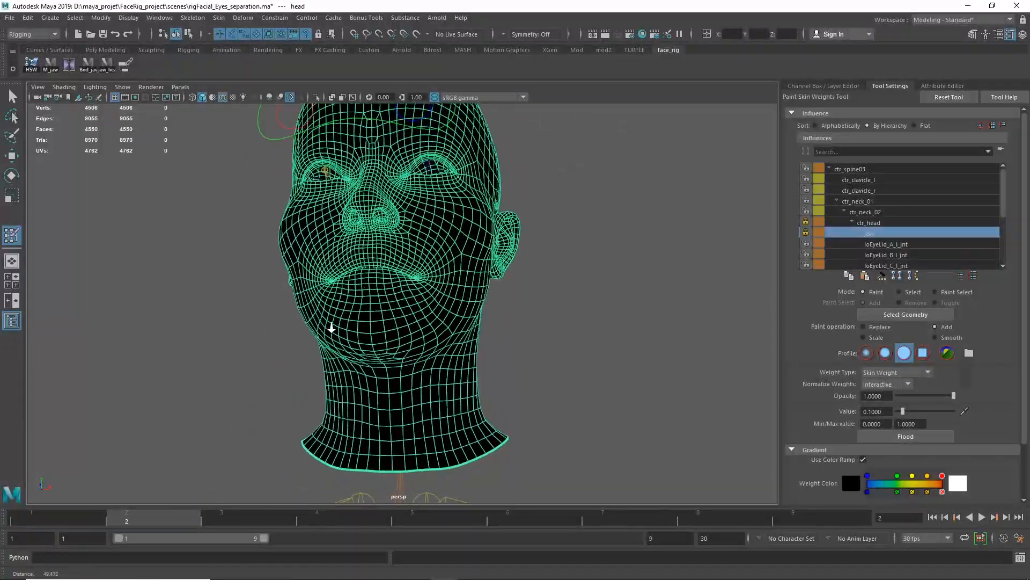
{"action": "scroll", "coordinate": [462, 334], "scroll_direction": "up", "scroll_amount": 5}
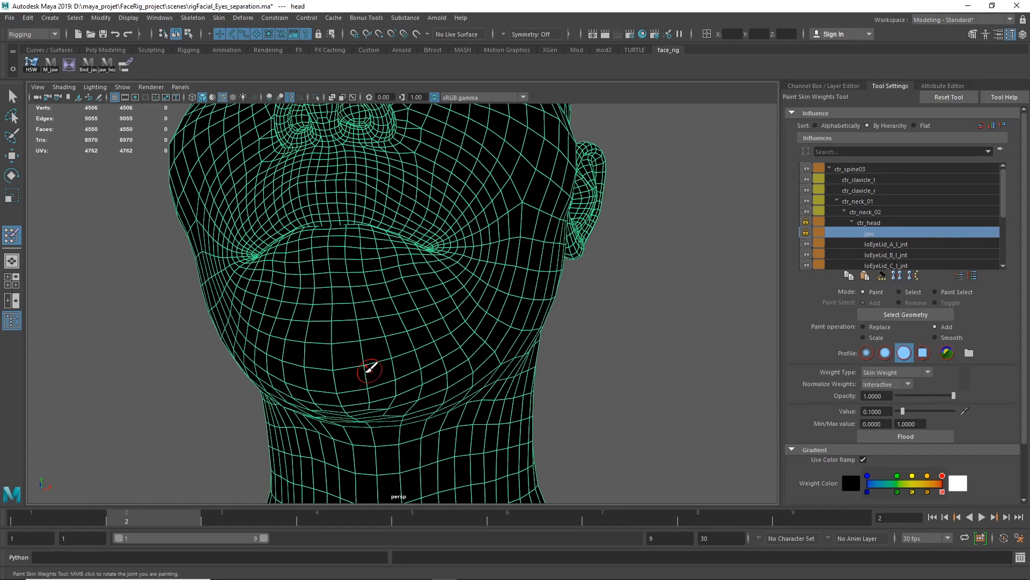